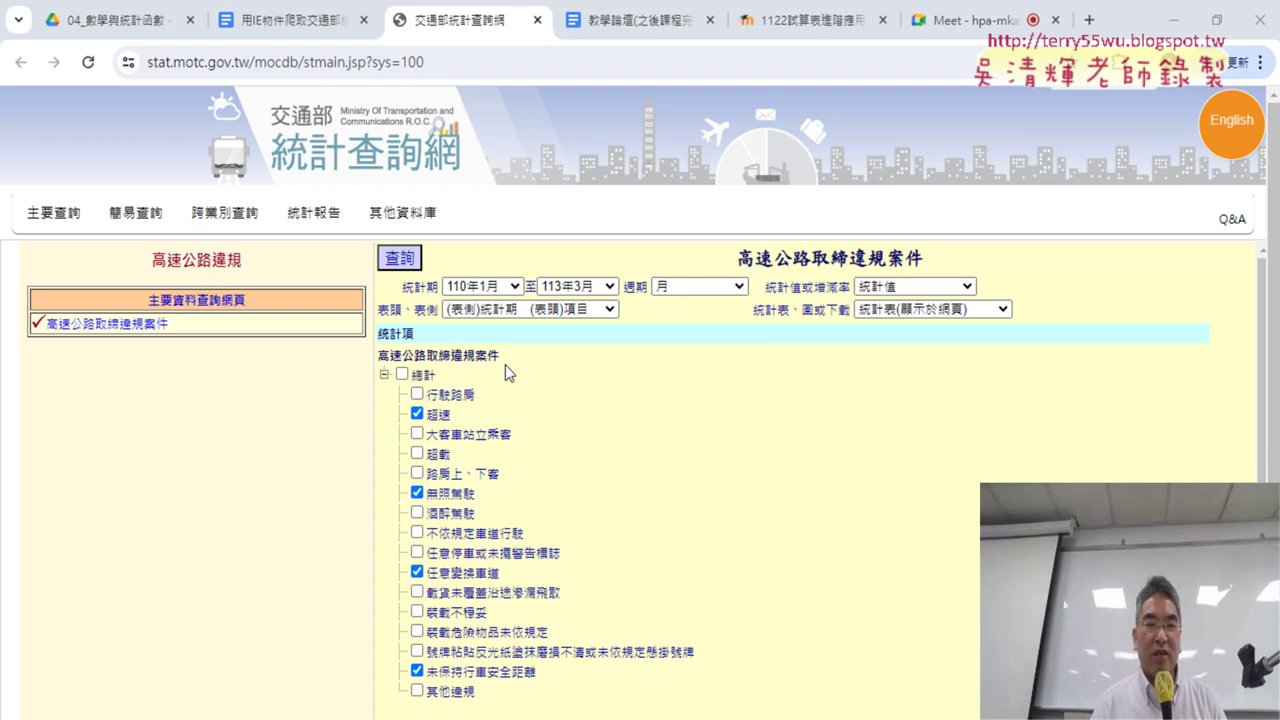
Step: Run the query and scroll through the highway violation results from 110年1月 to 113年3月
{"action": "left_click", "coordinate": [405, 263]}
{"action": "scroll", "coordinate": [430, 293], "scroll_direction": "down", "scroll_amount": 1}
{"action": "scroll", "coordinate": [380, 297], "scroll_direction": "down", "scroll_amount": 5}
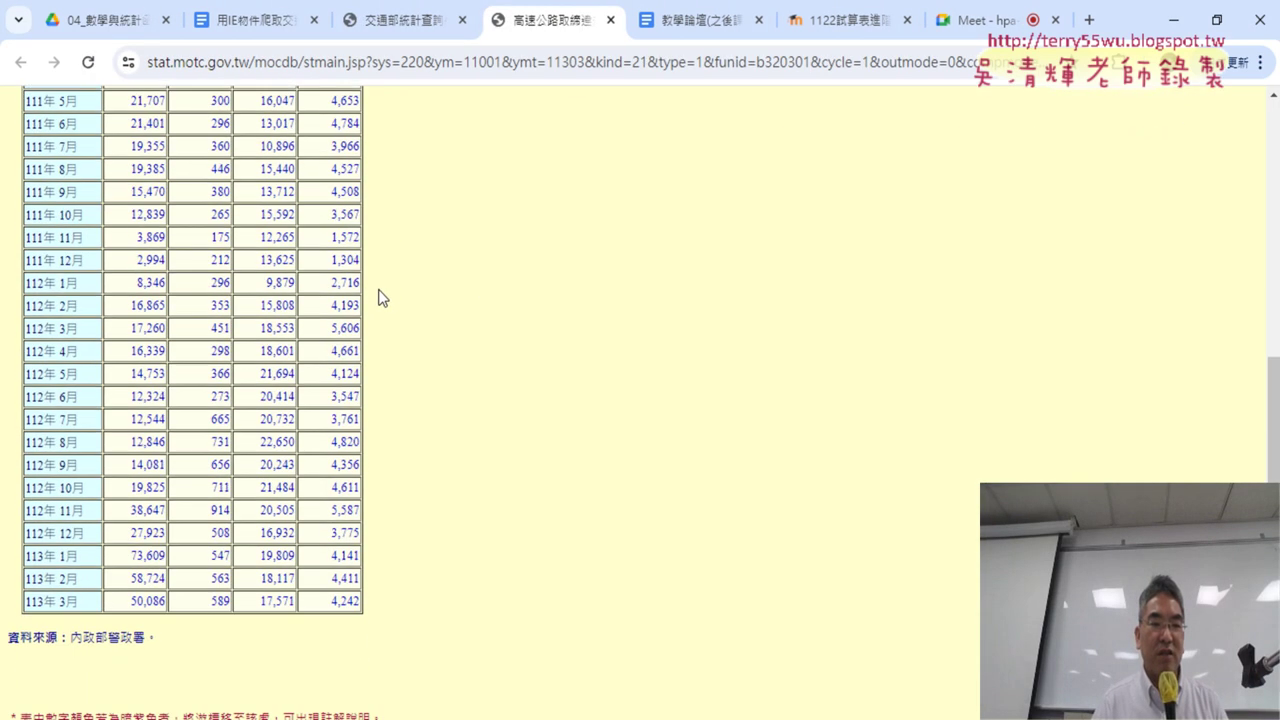
{"action": "scroll", "coordinate": [197, 489], "scroll_direction": "up", "scroll_amount": 5}
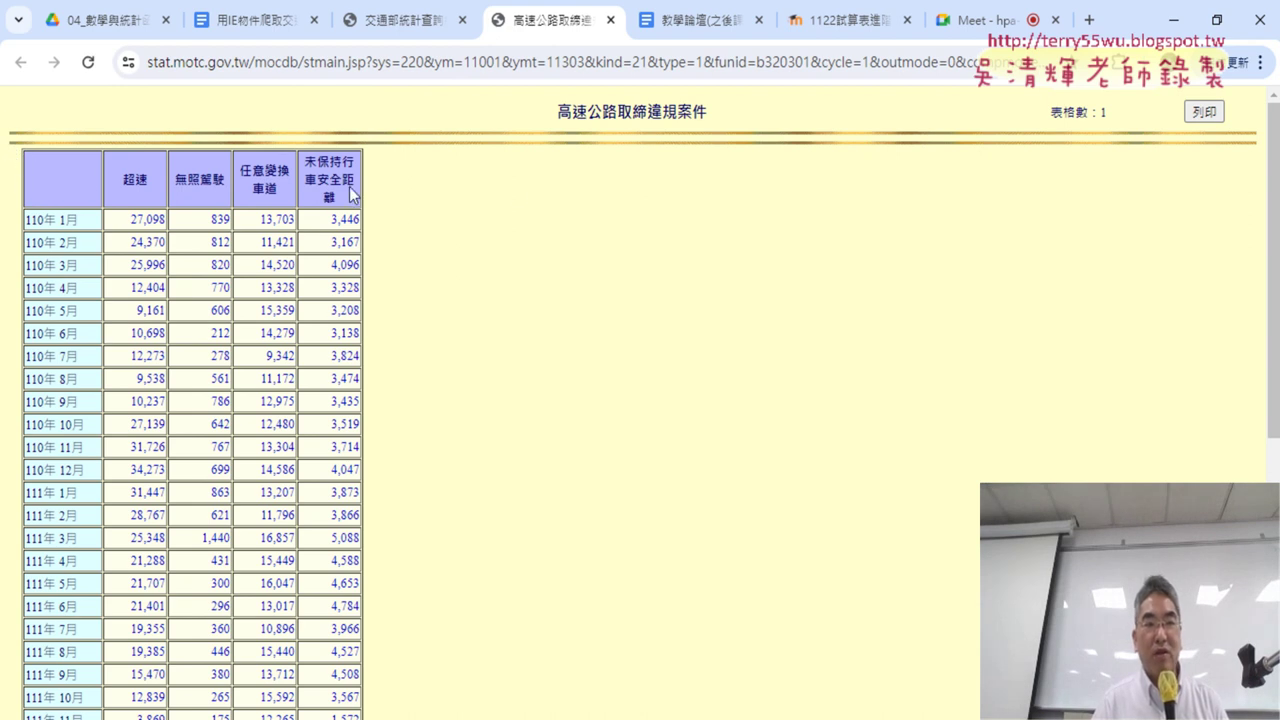
Step: Select the whole results table from its headers down and copy it
{"action": "left_click_drag", "start_coordinate": [128, 174], "coordinate": [215, 187]}
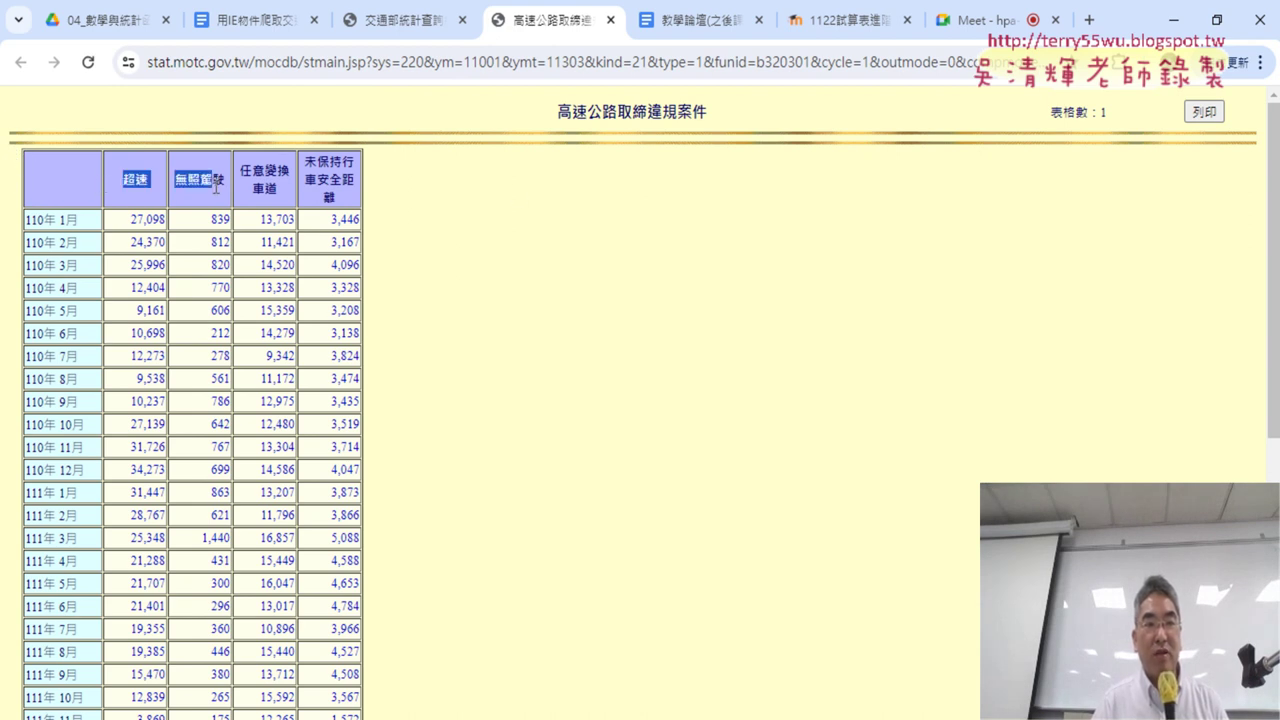
{"action": "mouse_move", "coordinate": [116, 176]}
{"action": "left_mouse_down"}
{"action": "mouse_move", "coordinate": [362, 555]}
{"action": "mouse_move", "coordinate": [359, 584]}
{"action": "left_mouse_up"}
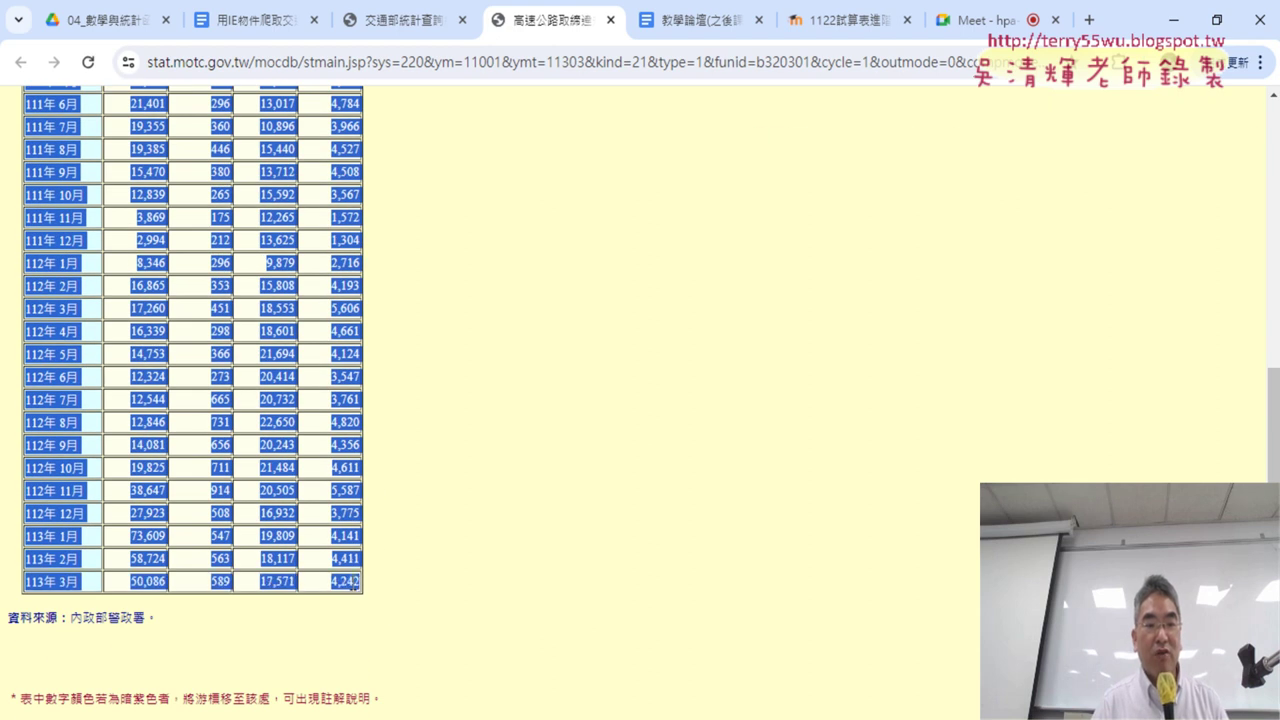
{"action": "right_click", "coordinate": [352, 585]}
{"action": "left_click", "coordinate": [427, 386]}
{"action": "scroll", "coordinate": [420, 394], "scroll_direction": "up", "scroll_amount": 5}
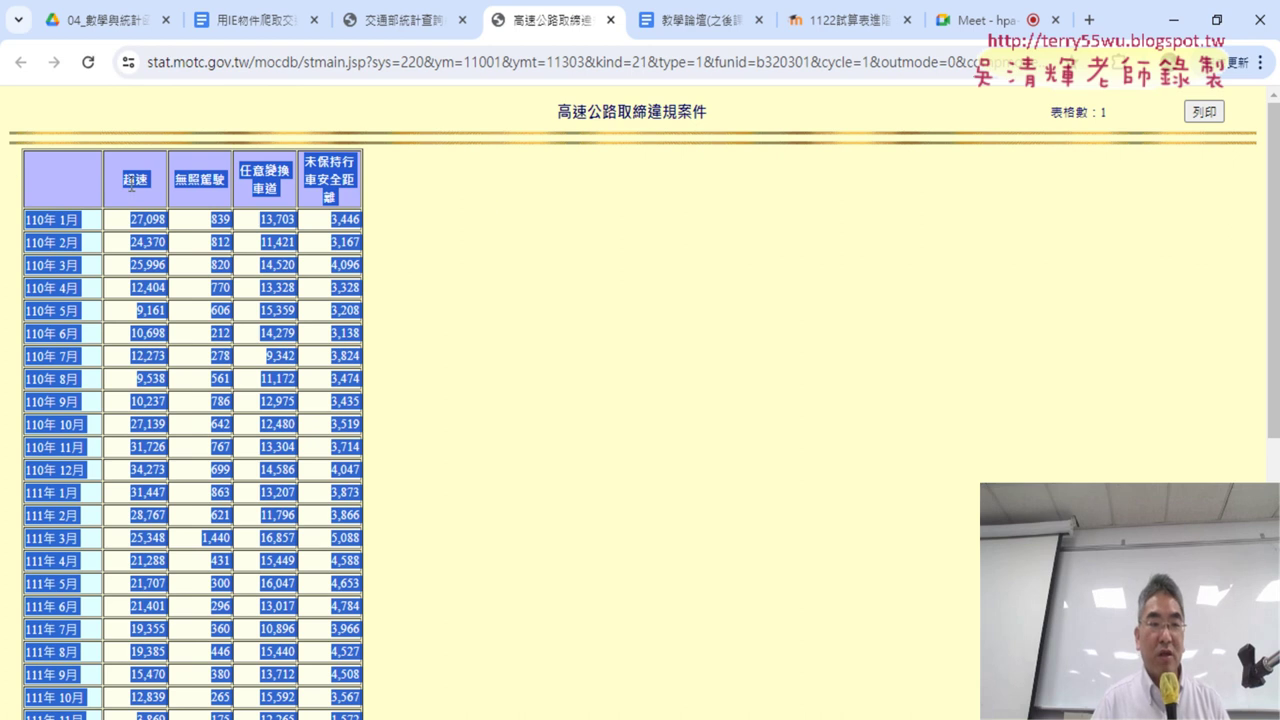
{"action": "right_click", "coordinate": [148, 182]}
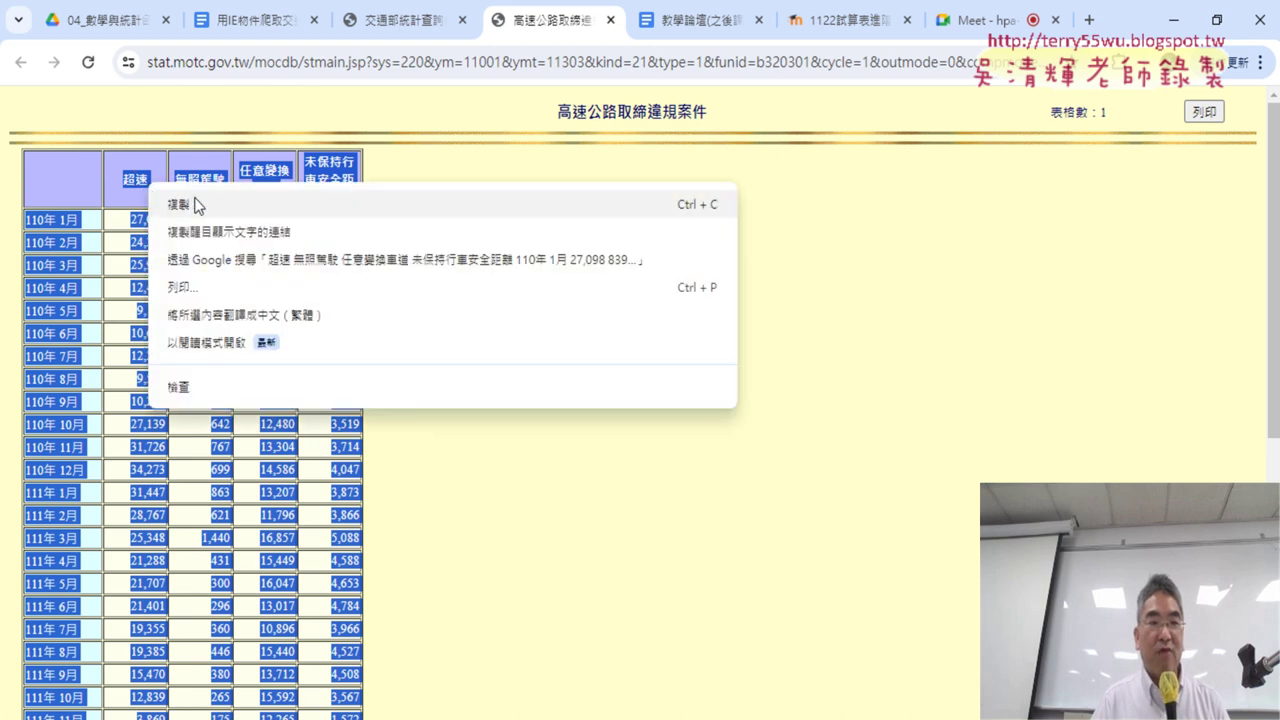
{"action": "left_click", "coordinate": [199, 206]}
Step: Add sheet 工作表2, paste the copied table into it, then undo the paste
{"action": "key", "text": "alt+Tab"}
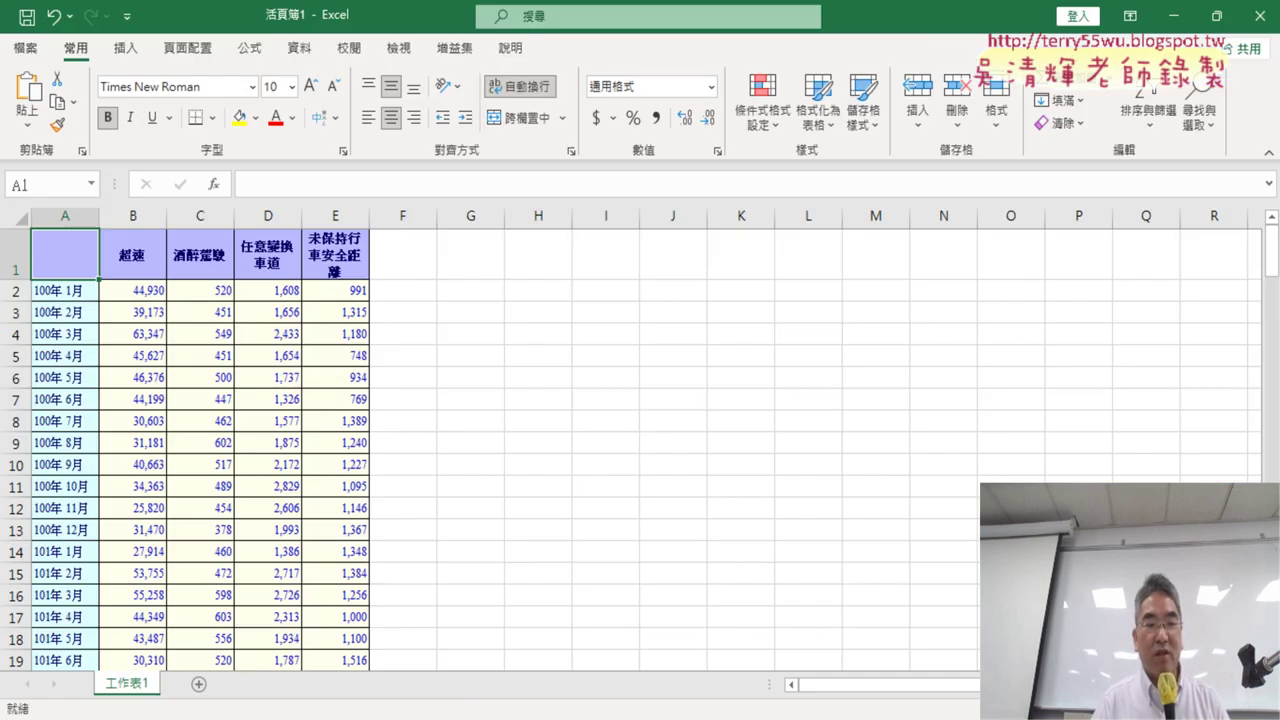
{"action": "left_click", "coordinate": [198, 683]}
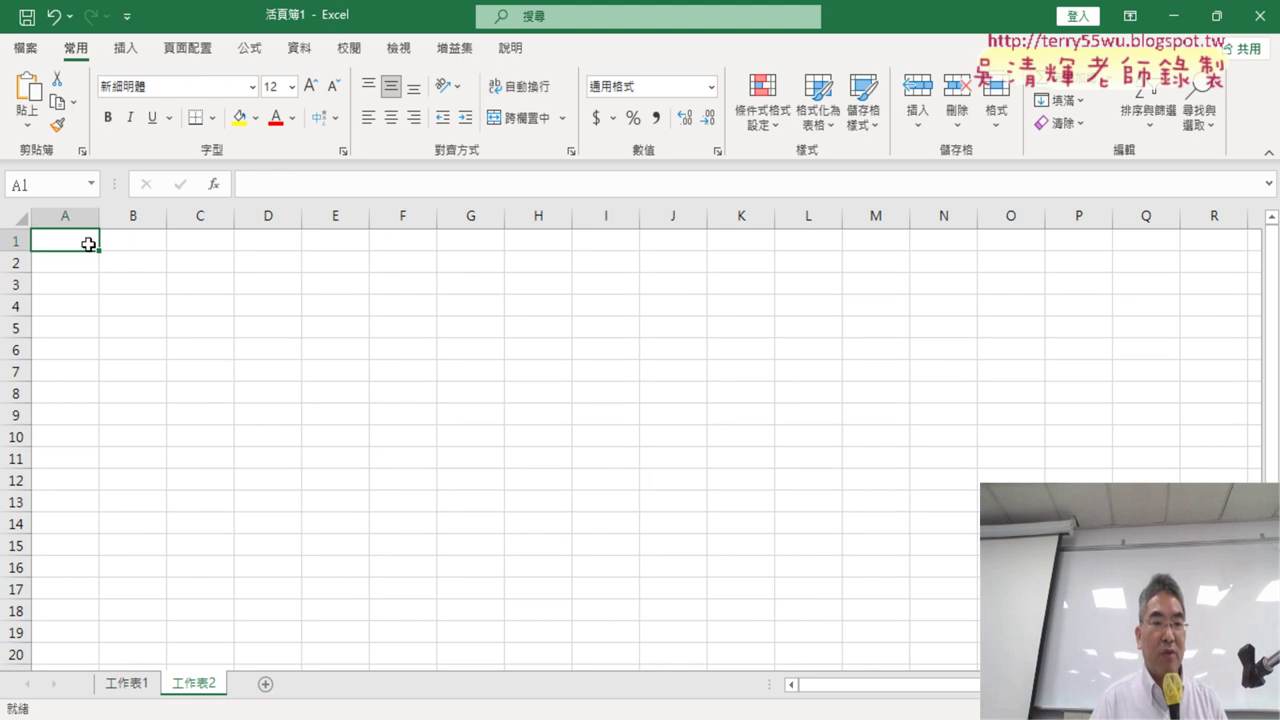
{"action": "key", "text": "ctrl+v"}
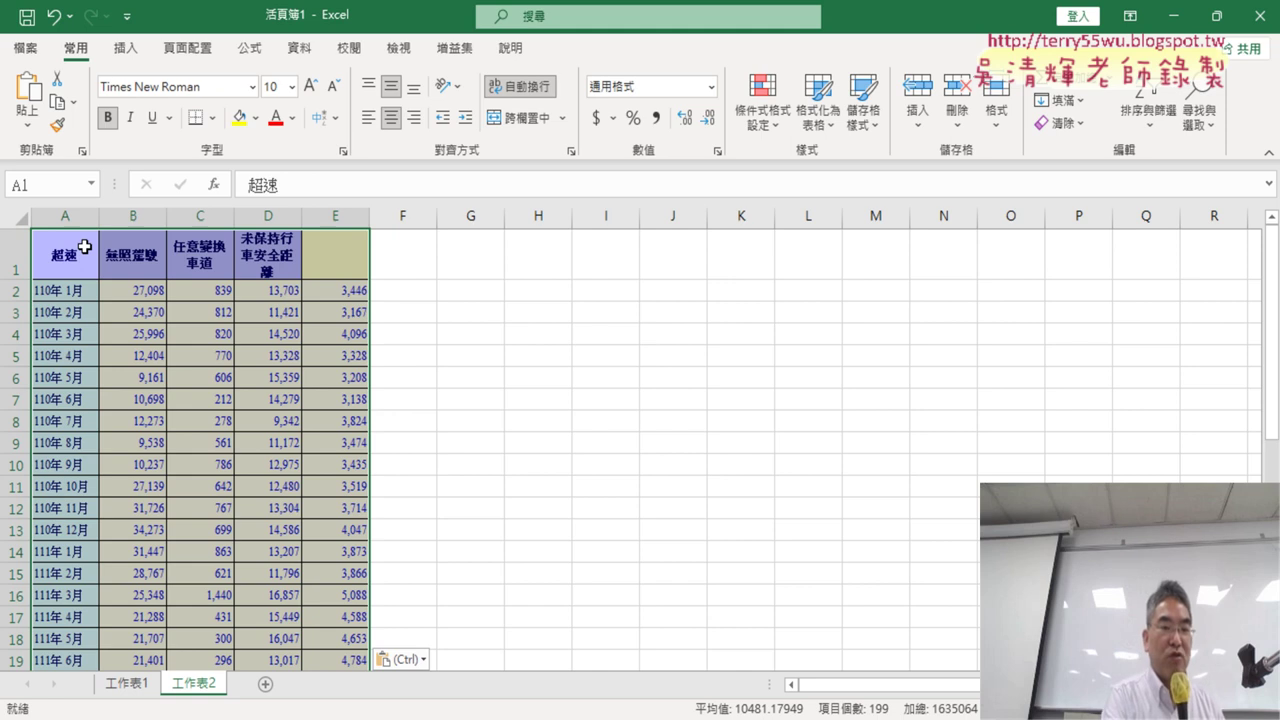
{"action": "key", "text": "ctrl+z"}
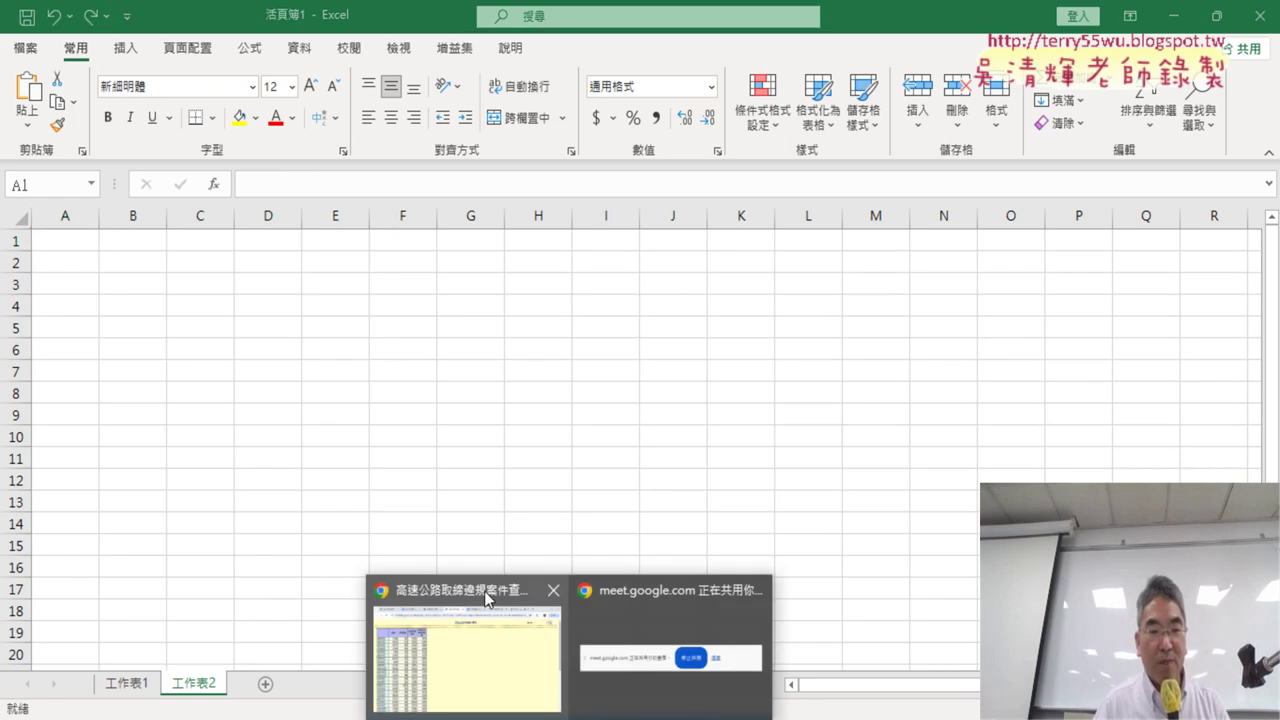
Step: Reselect the violations table from its top-left cell to the 113年3月 row and copy it
{"action": "left_click", "coordinate": [478, 666]}
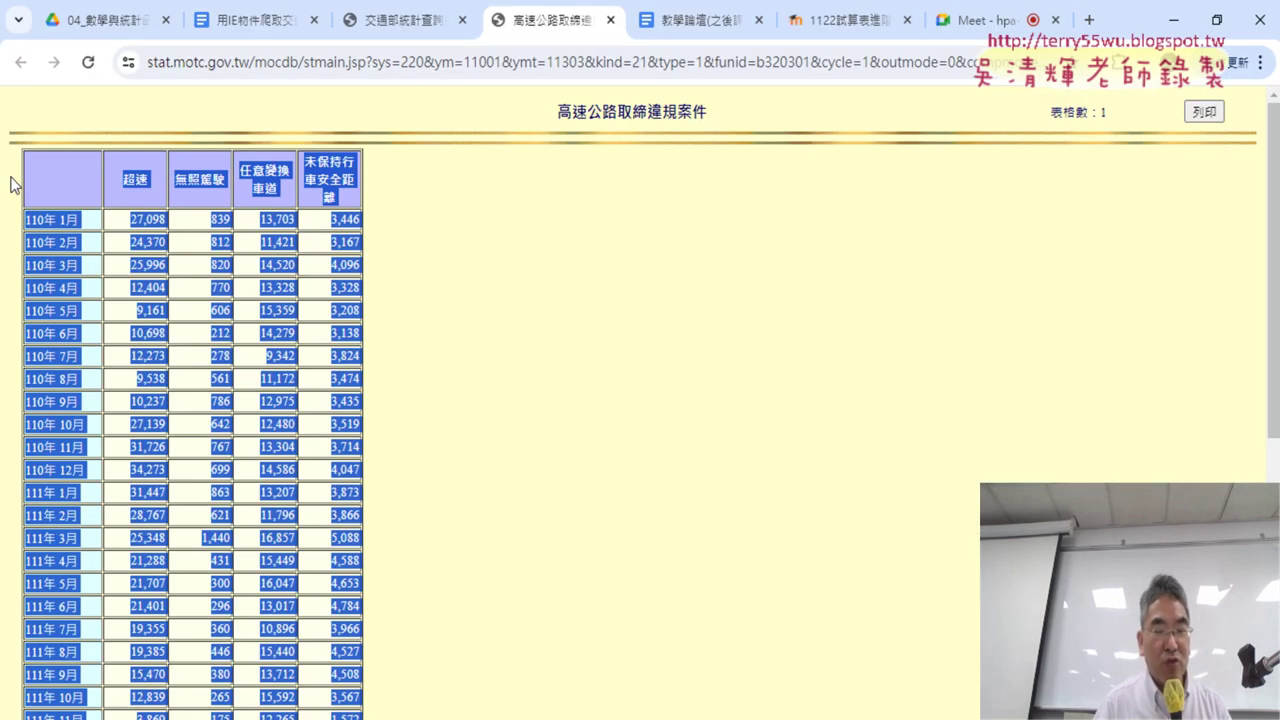
{"action": "left_click_drag", "start_coordinate": [12, 183], "coordinate": [371, 590]}
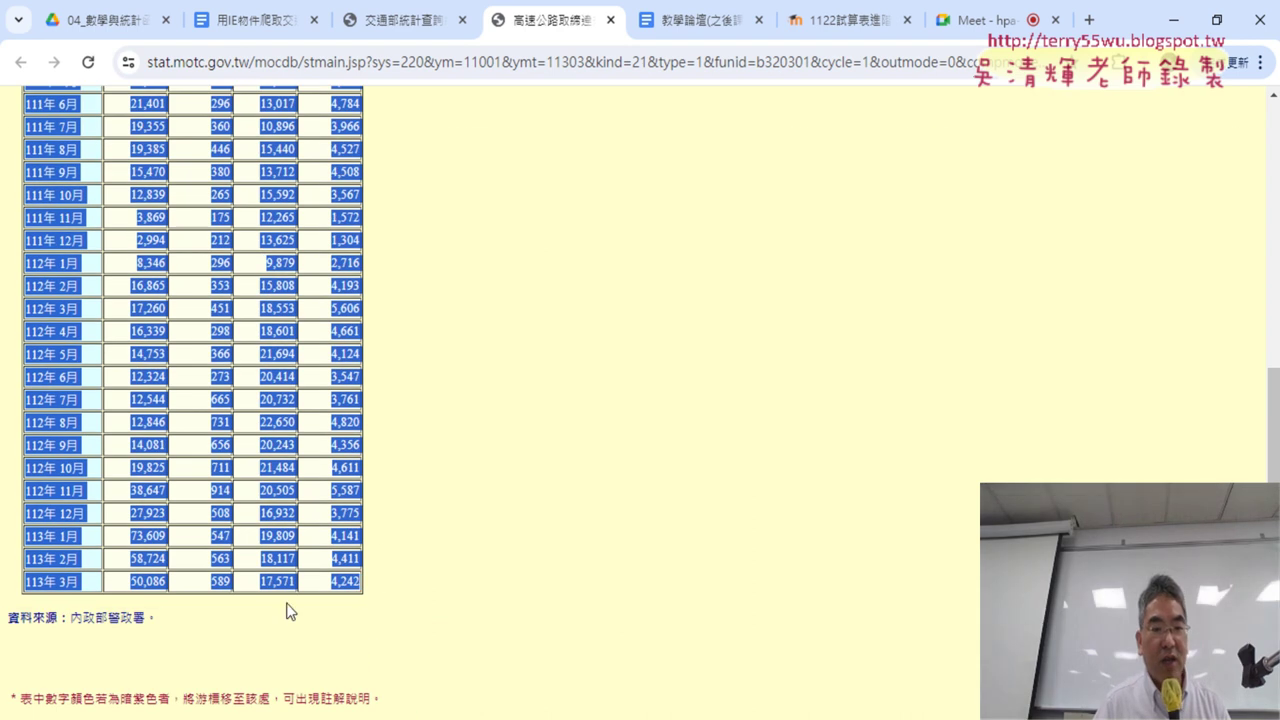
{"action": "left_click_drag", "start_coordinate": [371, 590], "coordinate": [243, 640]}
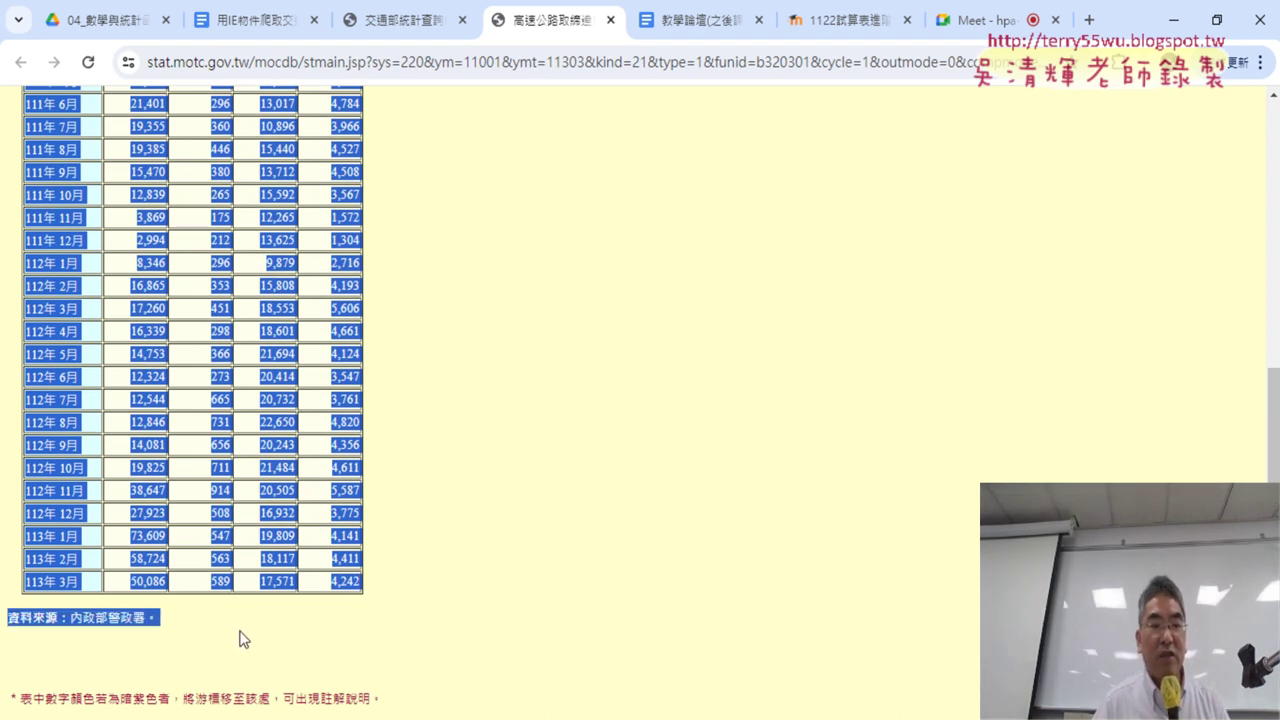
{"action": "mouse_move", "coordinate": [243, 640]}
{"action": "left_mouse_down"}
{"action": "mouse_move", "coordinate": [254, 620]}
{"action": "mouse_move", "coordinate": [337, 598]}
{"action": "left_mouse_up"}
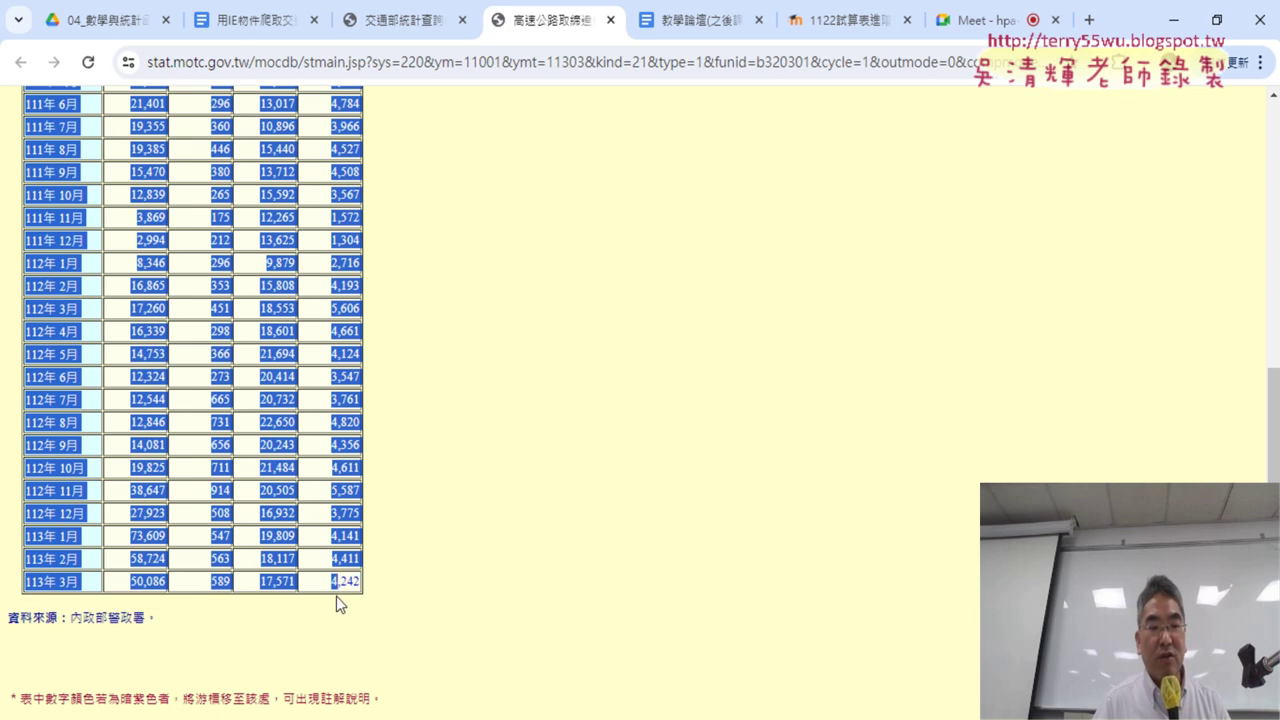
{"action": "right_click", "coordinate": [284, 585]}
{"action": "left_click", "coordinate": [357, 372]}
Step: Paste the table at A1 of 工作表2, check row 40's empty E40, and return to the statistics page
{"action": "key", "text": "alt+Tab"}
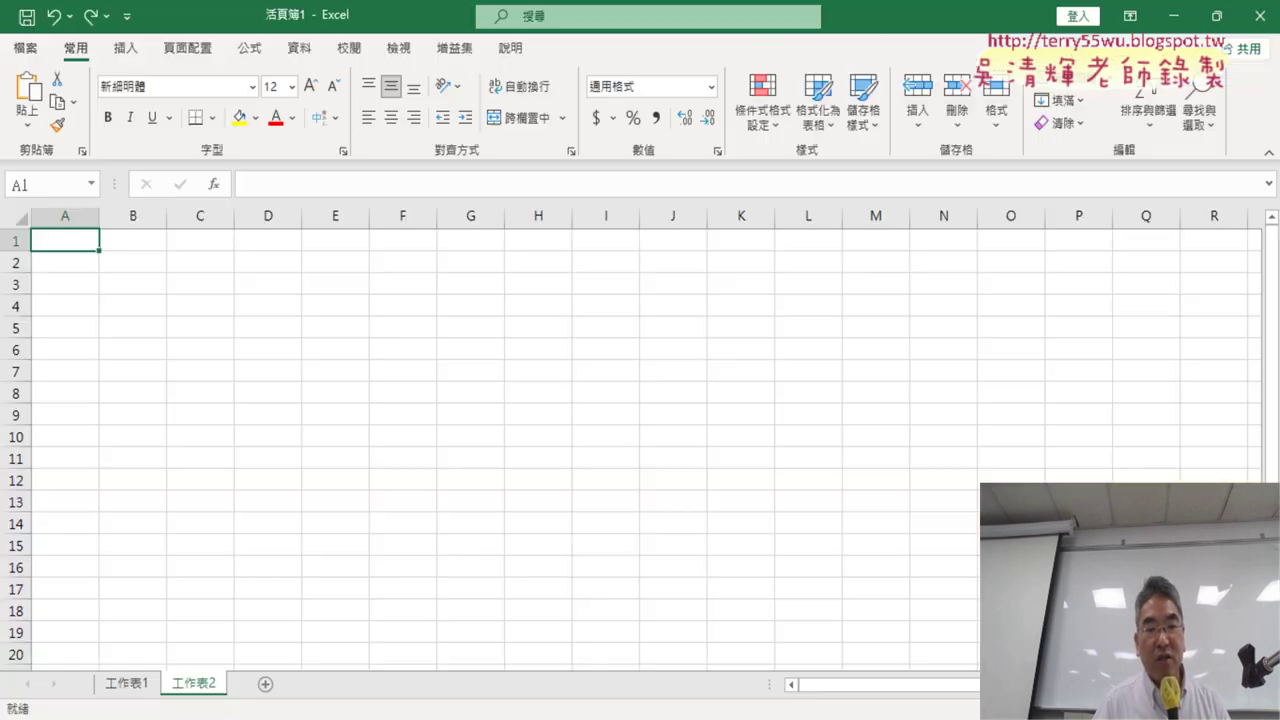
{"action": "key", "text": "ctrl+v"}
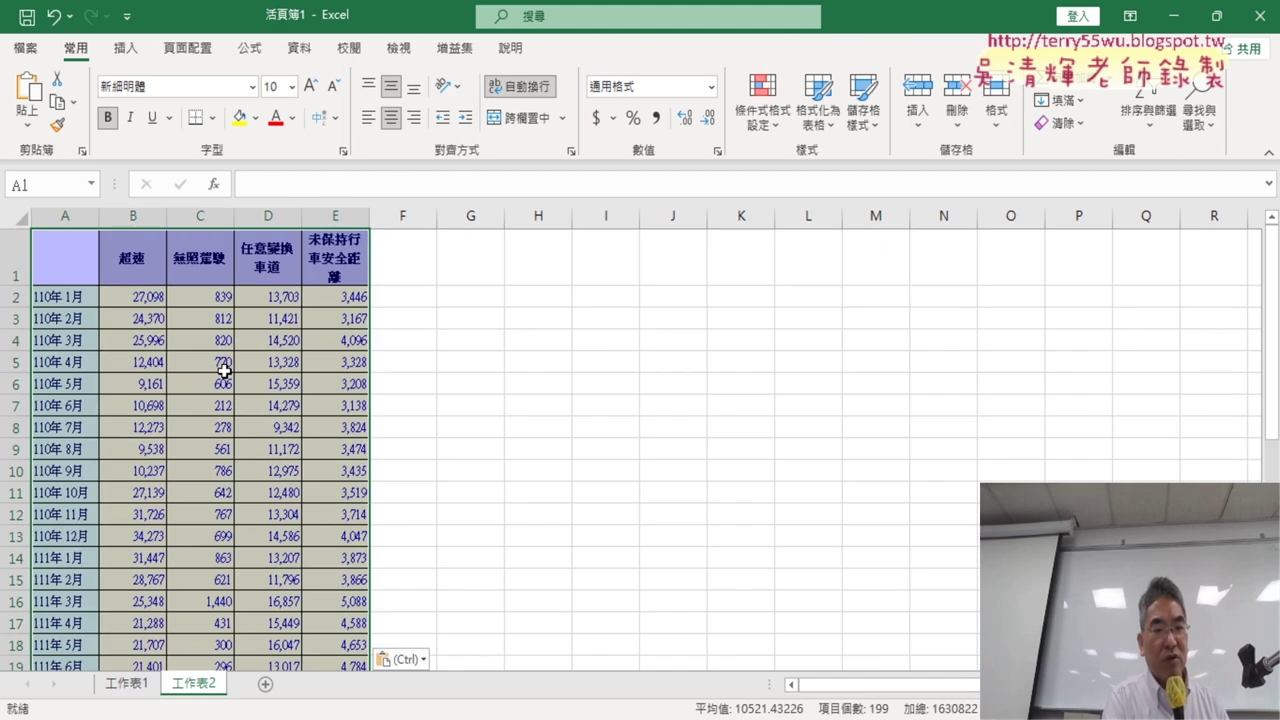
{"action": "scroll", "coordinate": [414, 597], "scroll_direction": "down", "scroll_amount": 6}
{"action": "scroll", "coordinate": [332, 496], "scroll_direction": "down", "scroll_amount": 4}
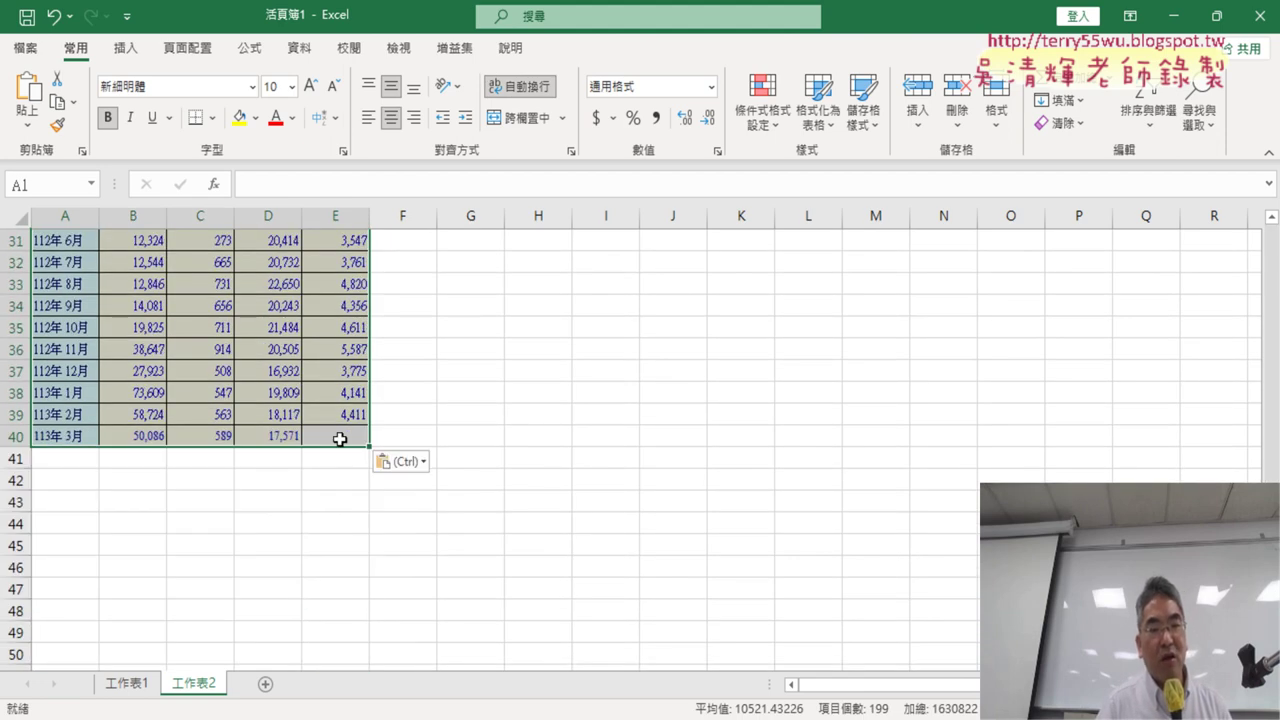
{"action": "left_click", "coordinate": [565, 715]}
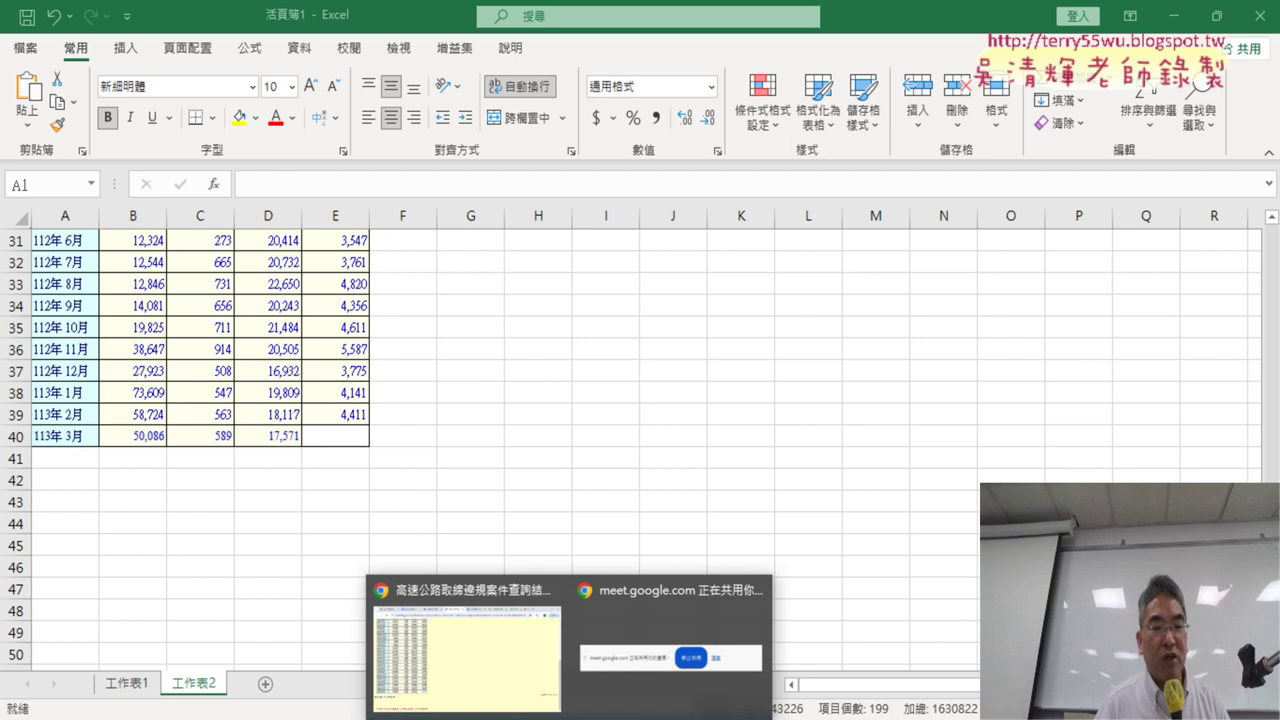
{"action": "left_click", "coordinate": [497, 656]}
Step: Reselect the full table from the header row through the final 4,242 cell and copy it
{"action": "scroll", "coordinate": [306, 531], "scroll_direction": "up", "scroll_amount": 3}
{"action": "scroll", "coordinate": [260, 490], "scroll_direction": "up", "scroll_amount": 5}
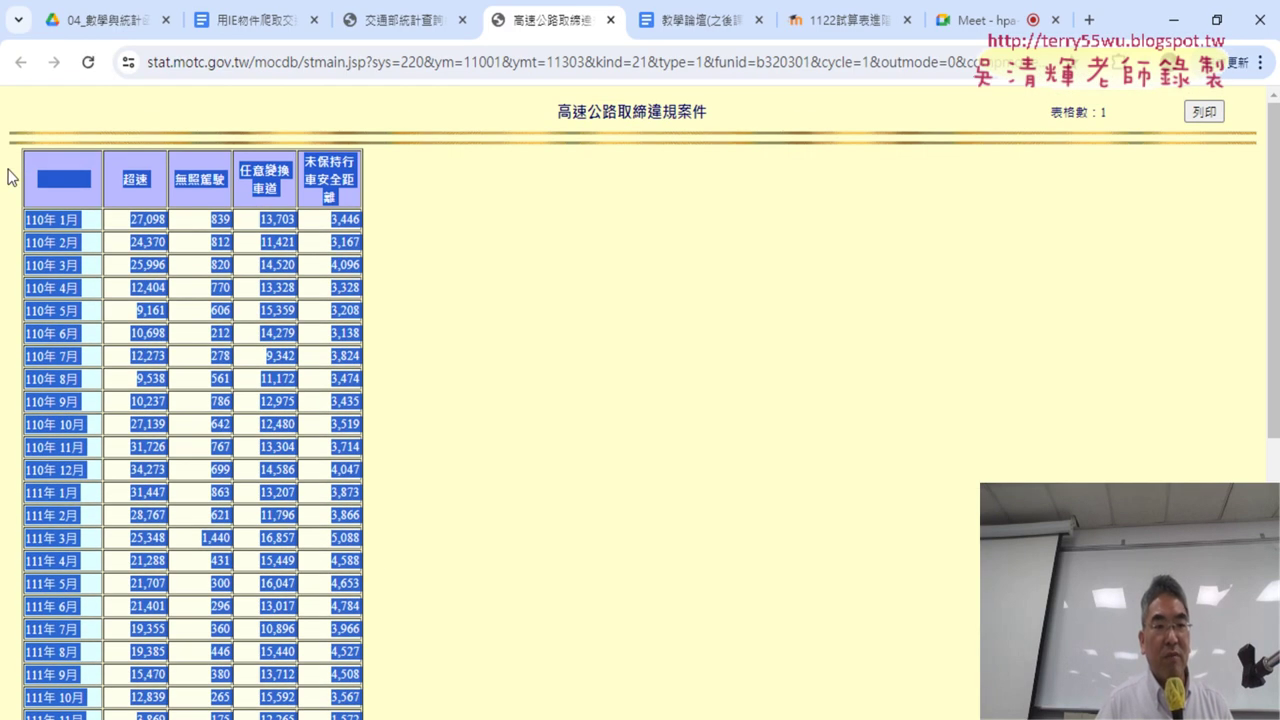
{"action": "left_click", "coordinate": [34, 198]}
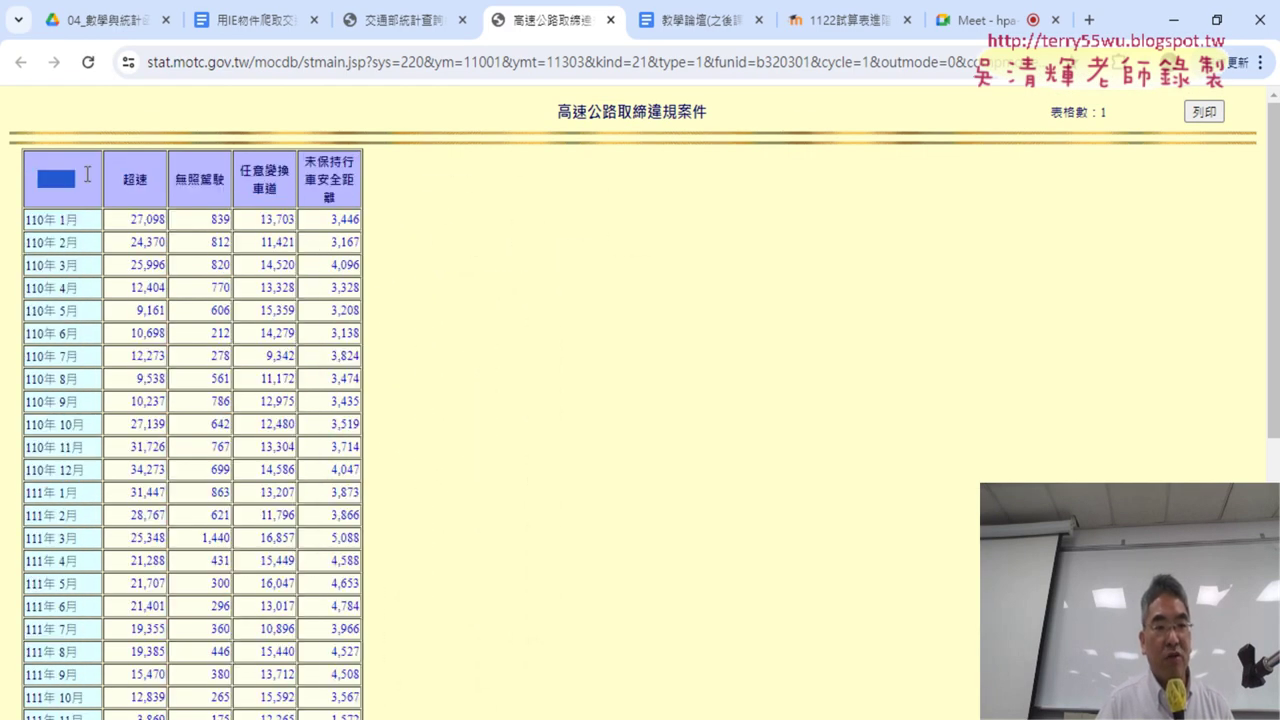
{"action": "left_click_drag", "start_coordinate": [87, 175], "coordinate": [333, 180]}
{"action": "mouse_move", "coordinate": [12, 184]}
{"action": "left_mouse_down"}
{"action": "mouse_move", "coordinate": [355, 562]}
{"action": "mouse_move", "coordinate": [355, 590]}
{"action": "left_mouse_up"}
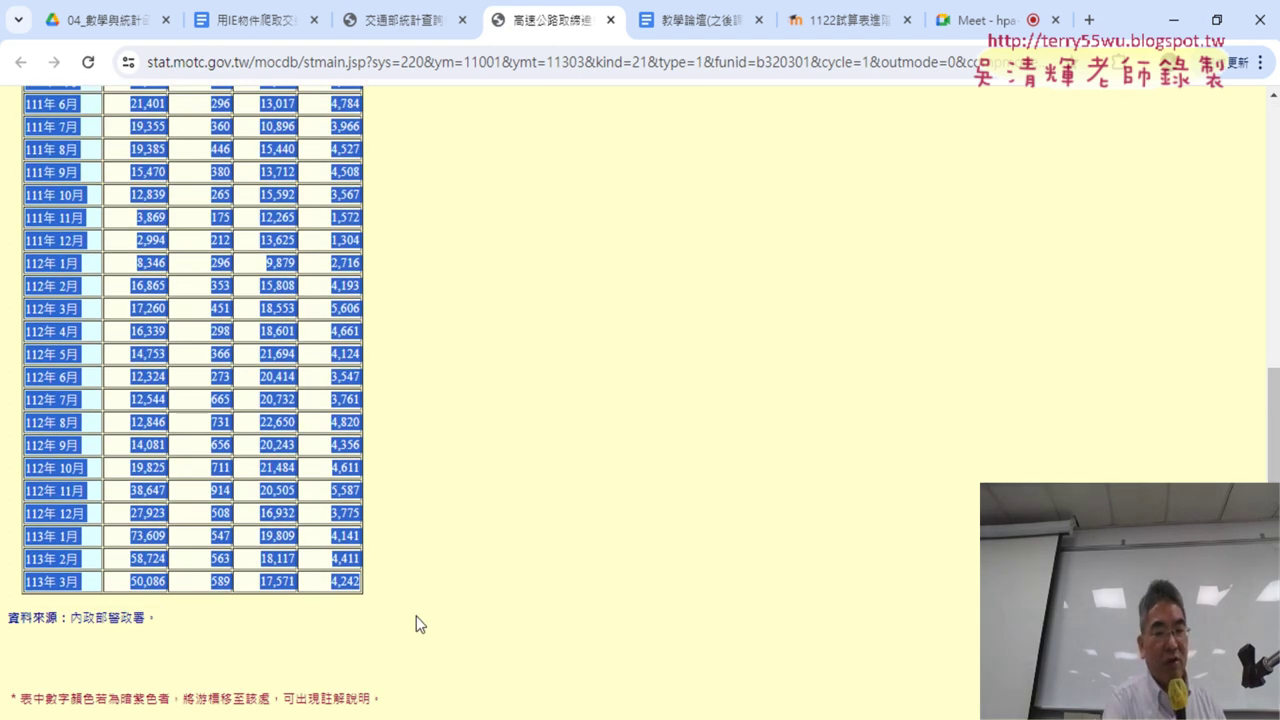
{"action": "key", "text": "alt+Tab"}
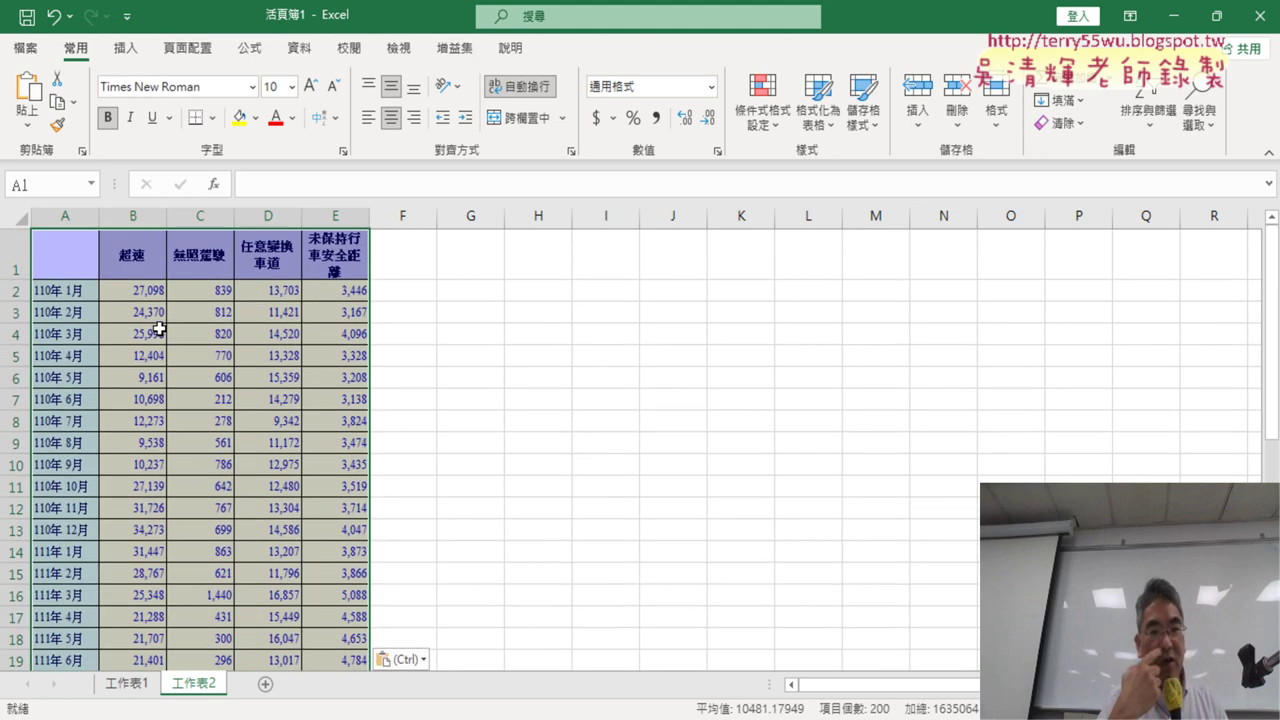
Step: Deselect the pasted A–E violations table by moving to an empty cell beside it
{"action": "left_click", "coordinate": [577, 377]}
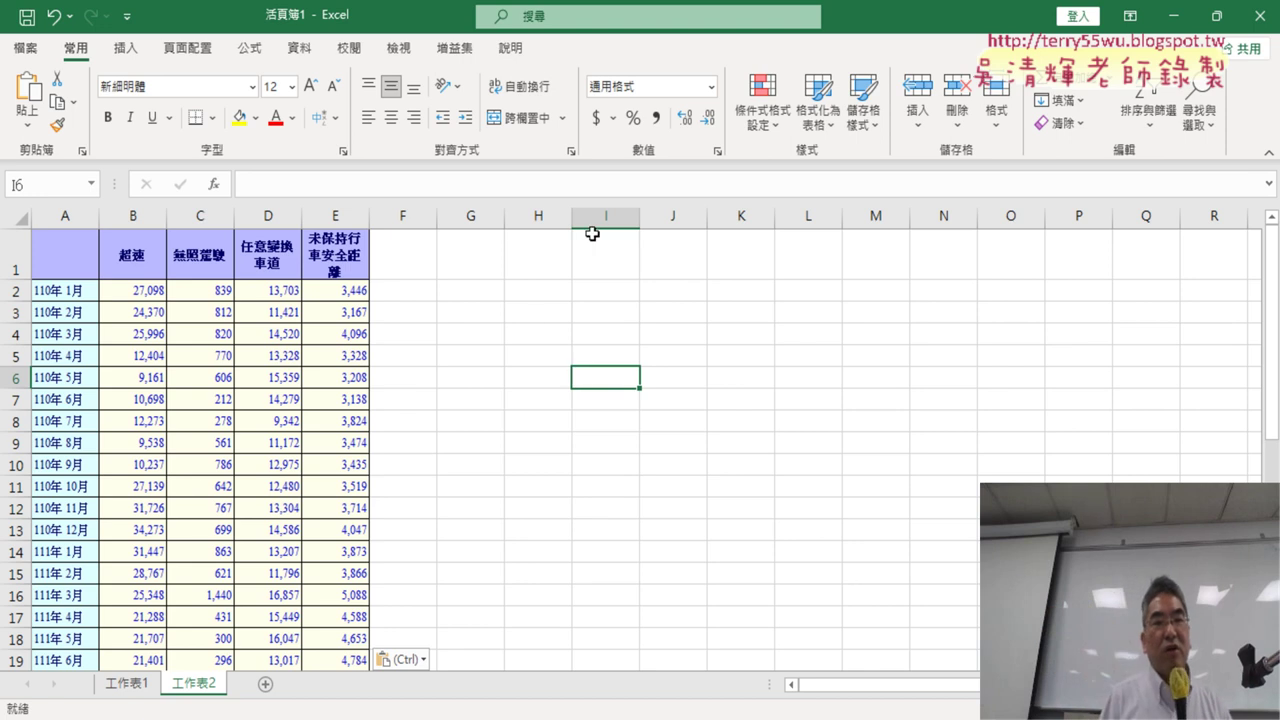
{"action": "left_click", "coordinate": [479, 257]}
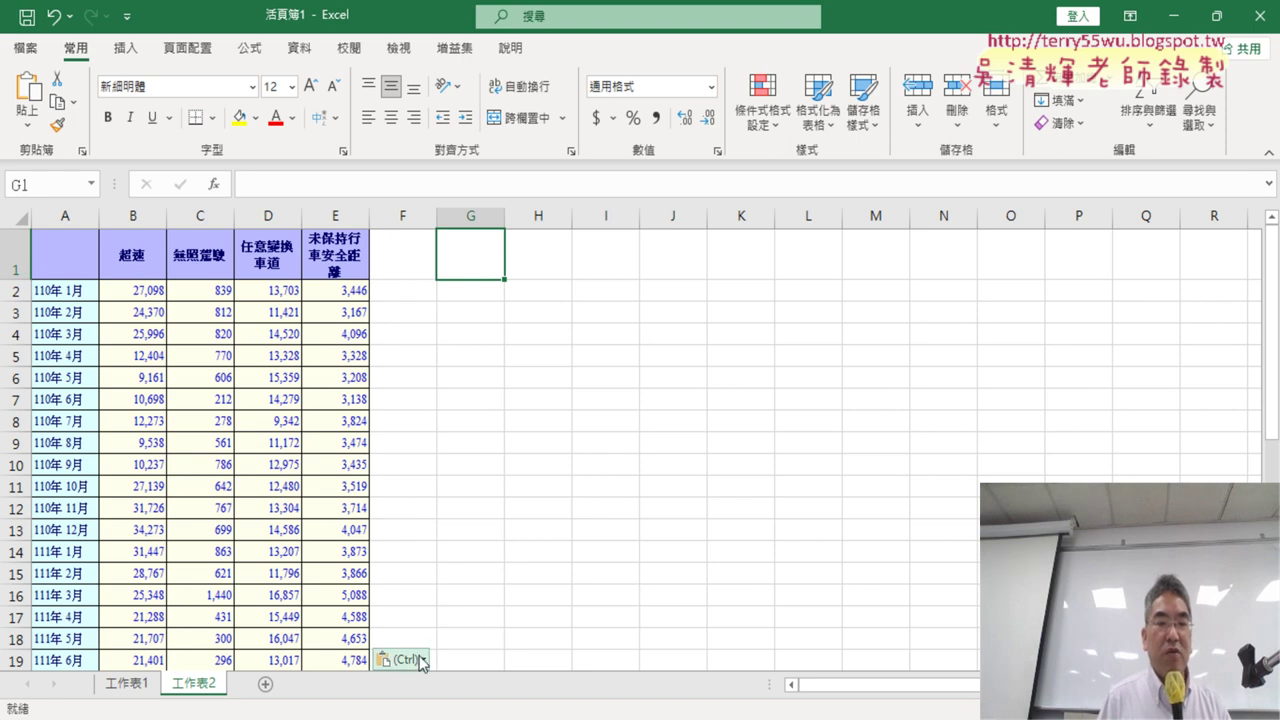
Step: Toggle the paste between web formatting and the sheet's own formatting, settling on the sheet's formatting
{"action": "left_click", "coordinate": [414, 662]}
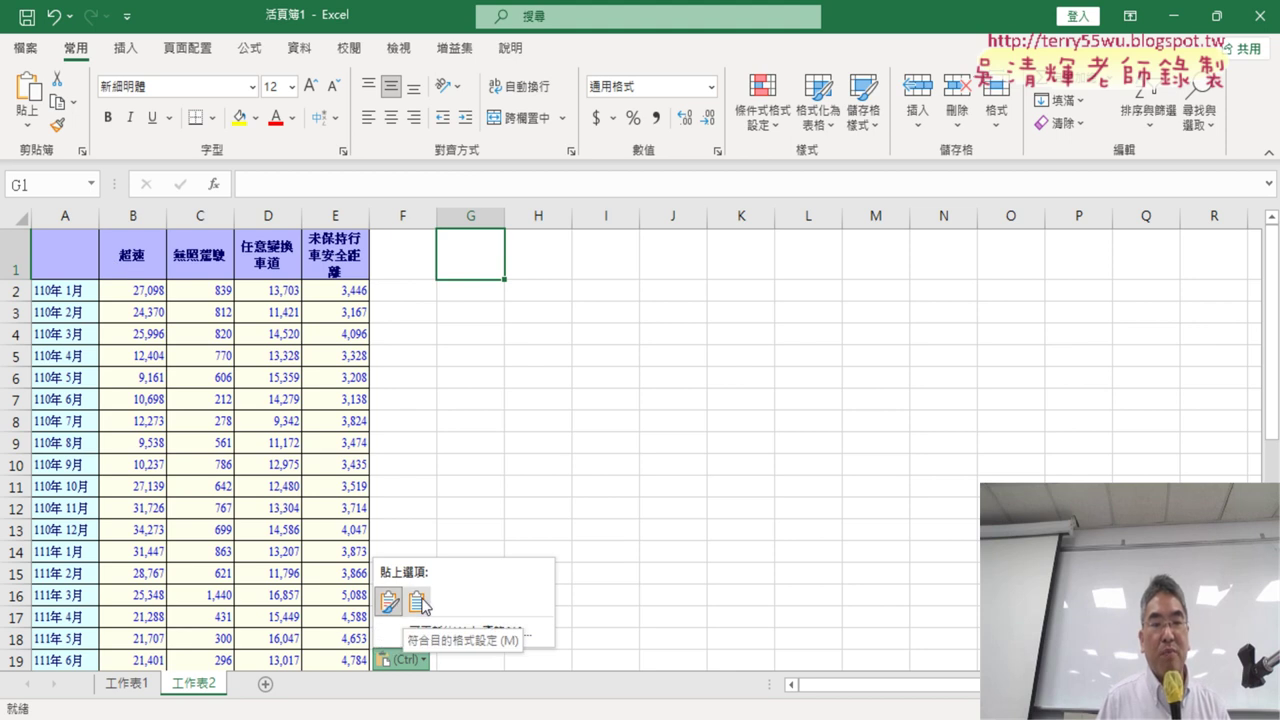
{"action": "left_click", "coordinate": [421, 598]}
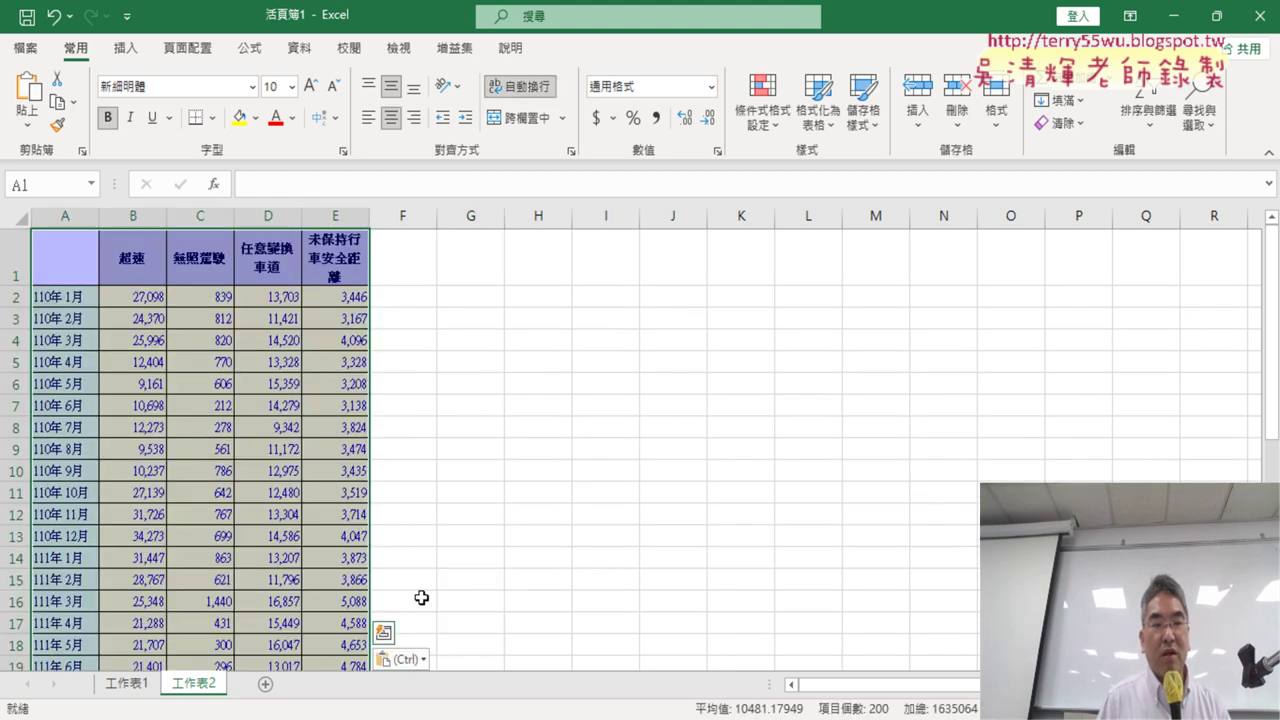
{"action": "left_click", "coordinate": [421, 598]}
{"action": "left_click", "coordinate": [422, 659]}
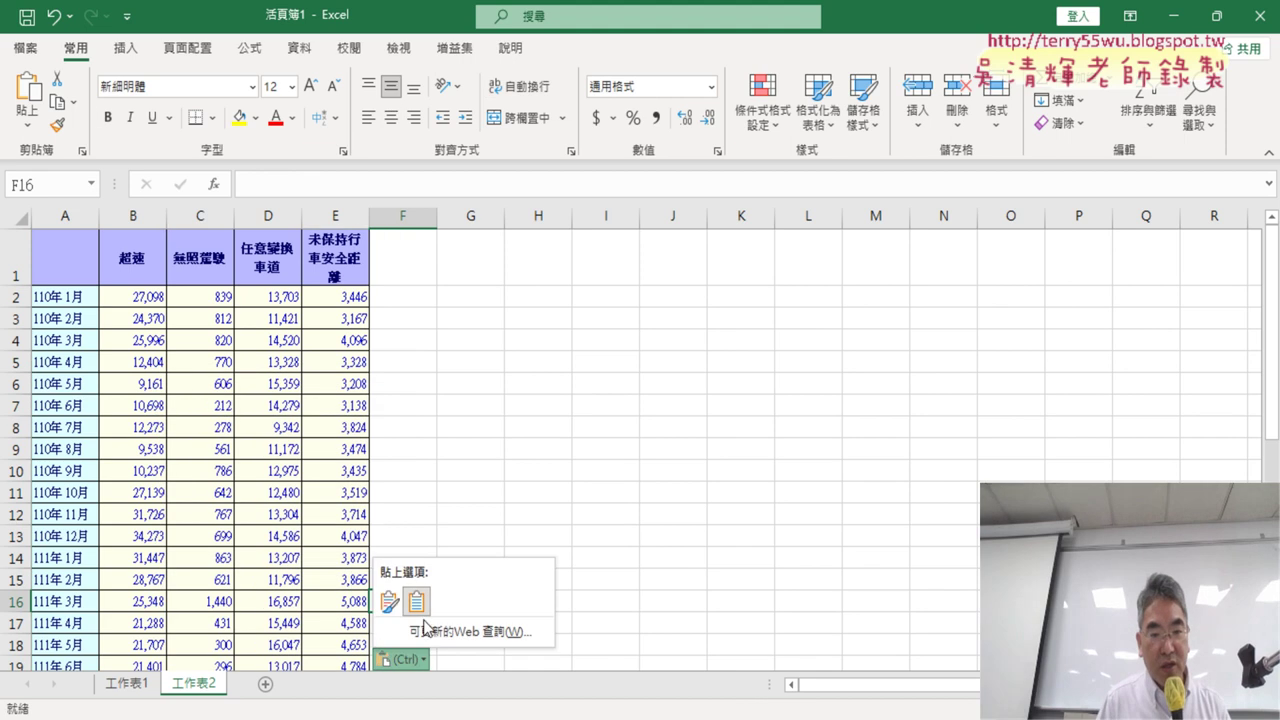
{"action": "left_click", "coordinate": [389, 601]}
{"action": "left_click", "coordinate": [425, 660]}
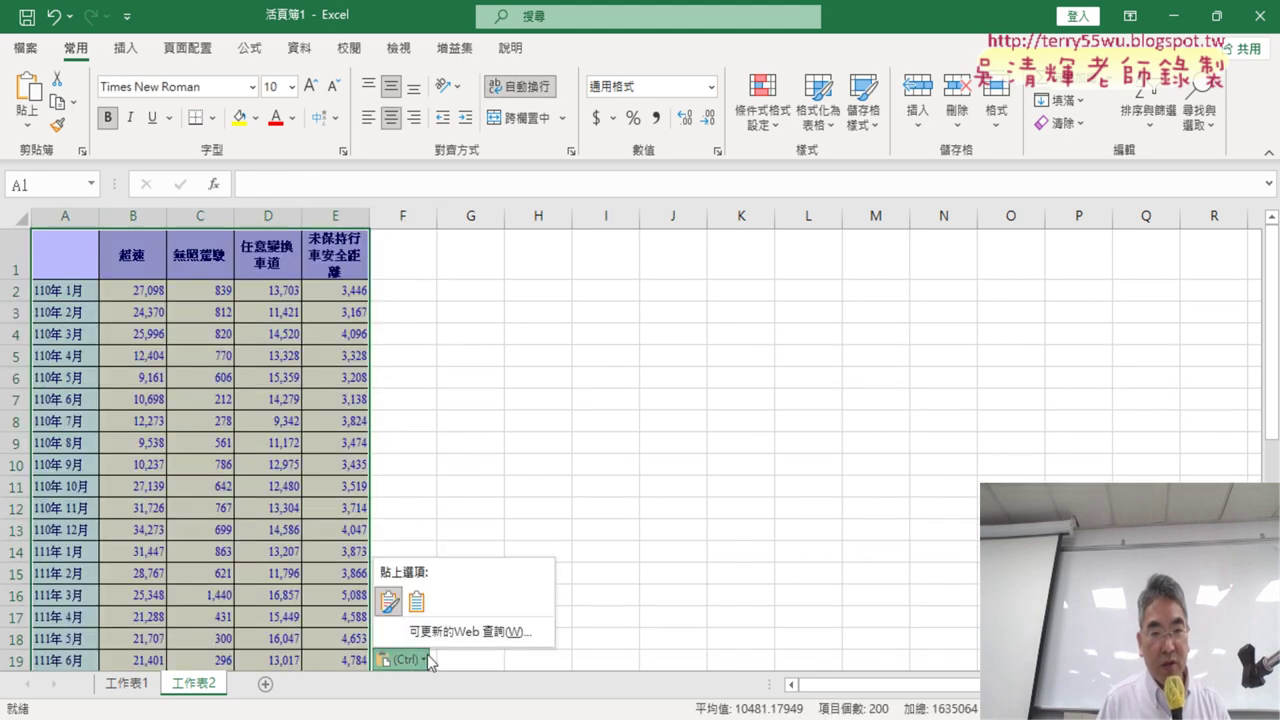
{"action": "left_click", "coordinate": [416, 601]}
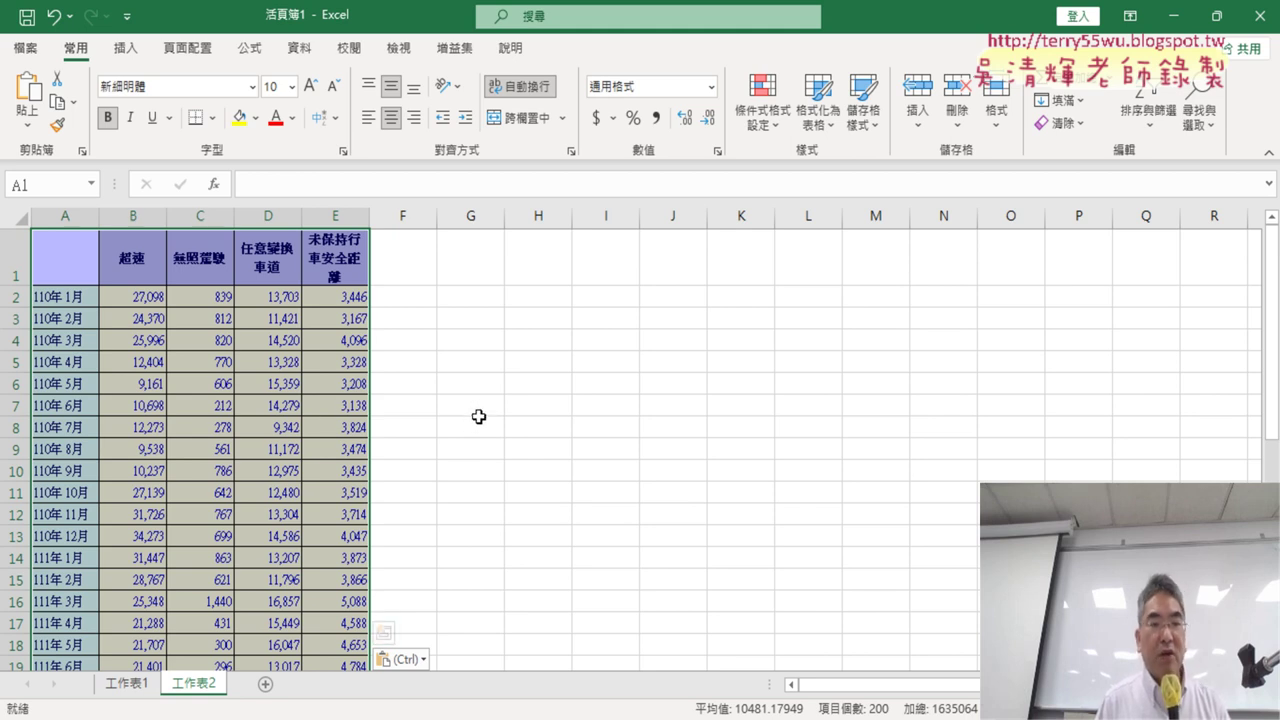
{"action": "left_click", "coordinate": [488, 411]}
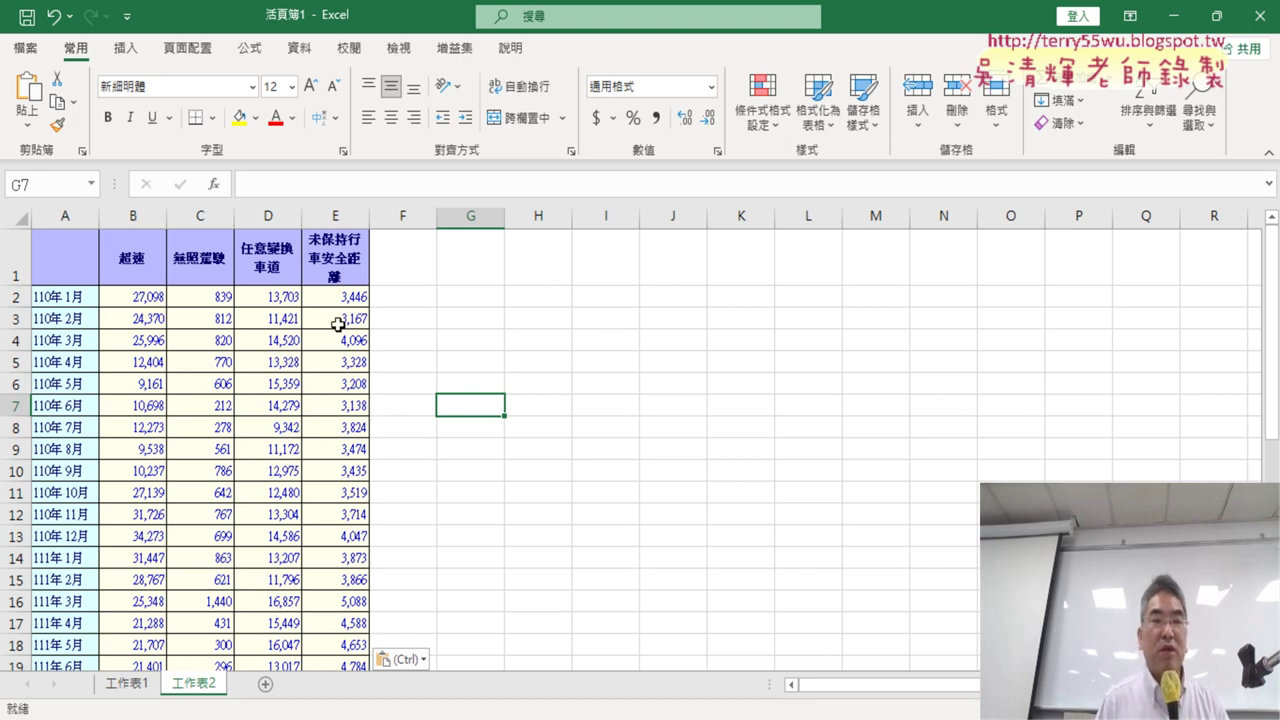
Step: Shrink header row 1 of the traffic table to single-line height
{"action": "left_click", "coordinate": [55, 250]}
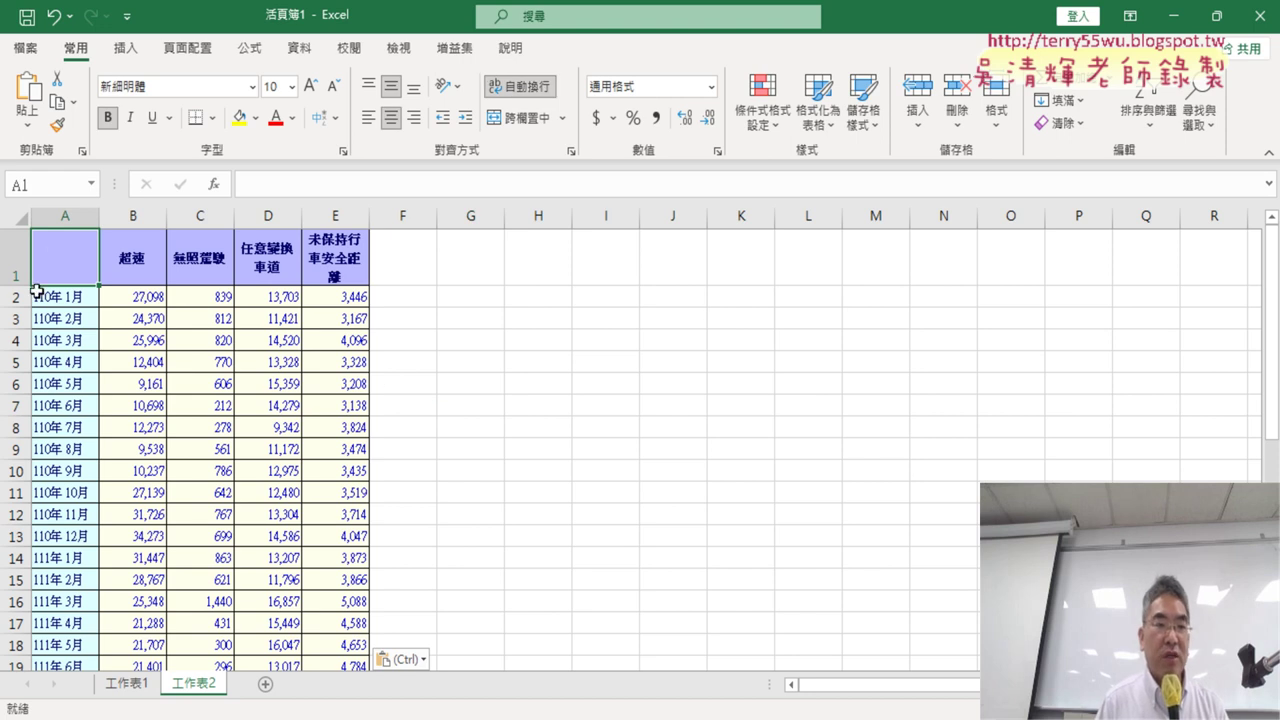
{"action": "left_click_drag", "start_coordinate": [24, 285], "coordinate": [13, 251]}
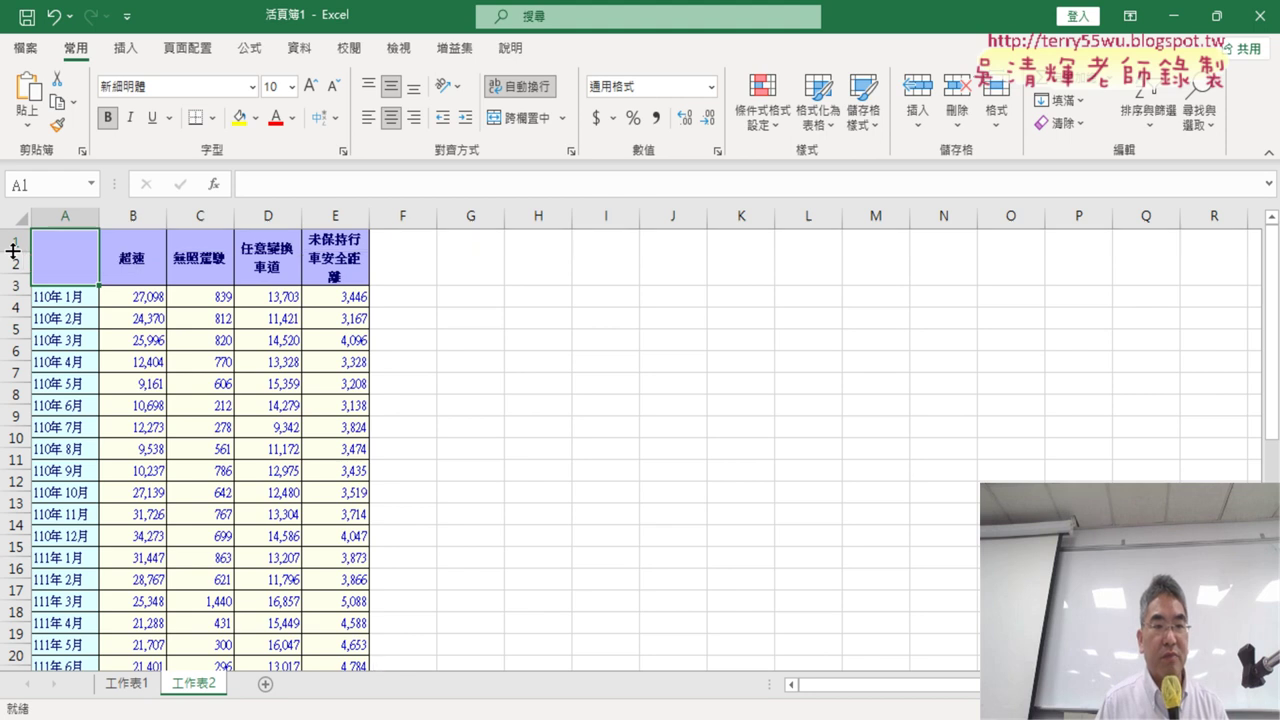
{"action": "left_click_drag", "start_coordinate": [13, 251], "coordinate": [13, 251]}
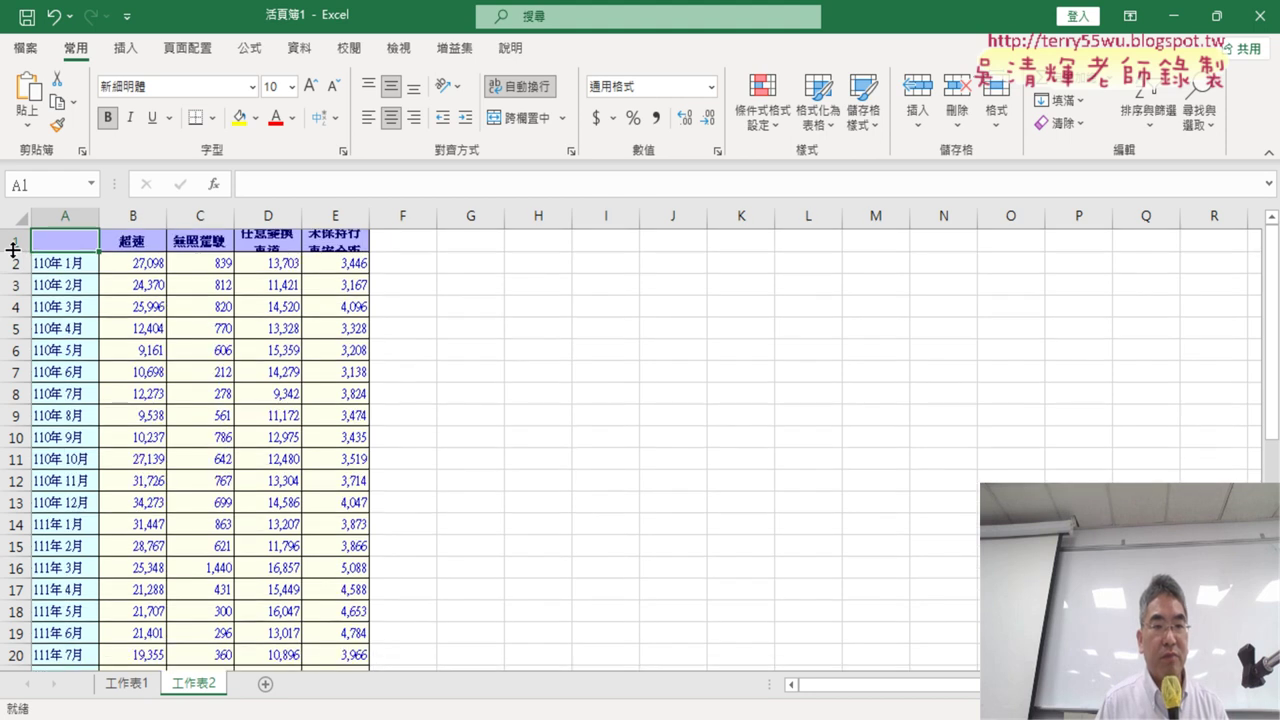
{"action": "left_click", "coordinate": [474, 242]}
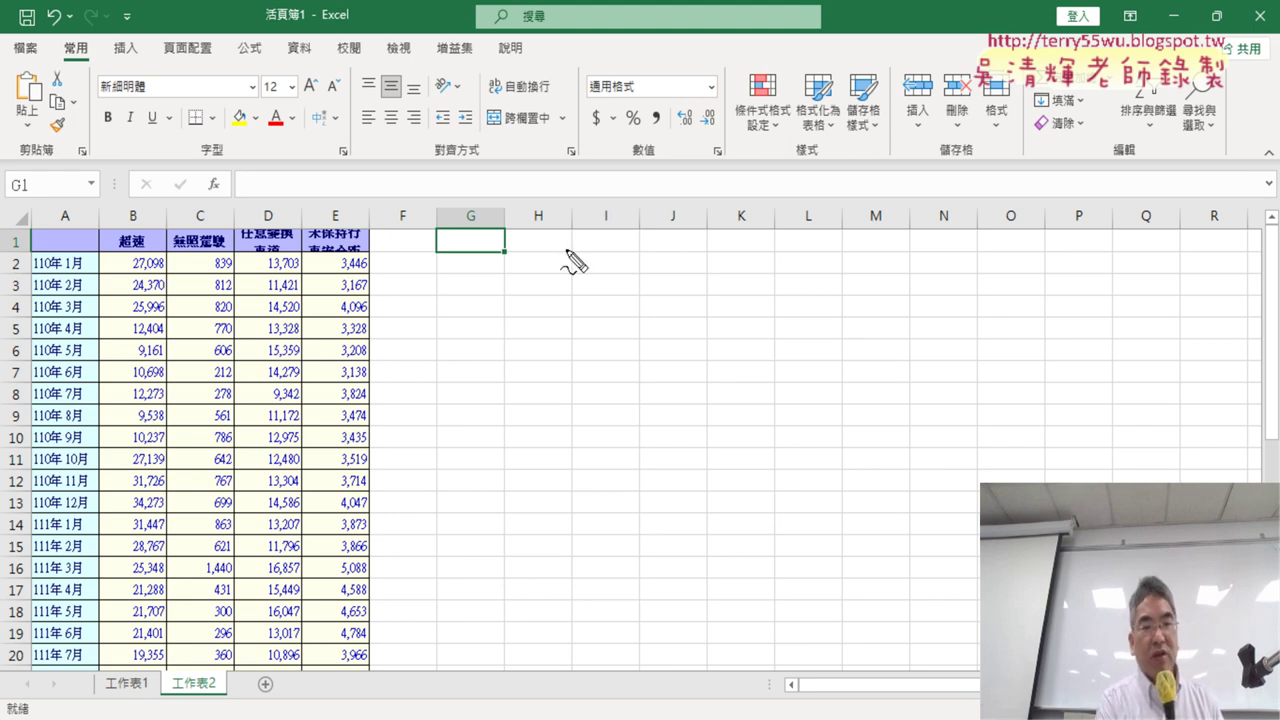
Step: Try selecting table ranges, including the 超速 header and first month, and glance at chart options
{"action": "mouse_move", "coordinate": [24, 212]}
{"action": "left_mouse_down"}
{"action": "mouse_move", "coordinate": [28, 310]}
{"action": "mouse_move", "coordinate": [175, 300]}
{"action": "left_mouse_up"}
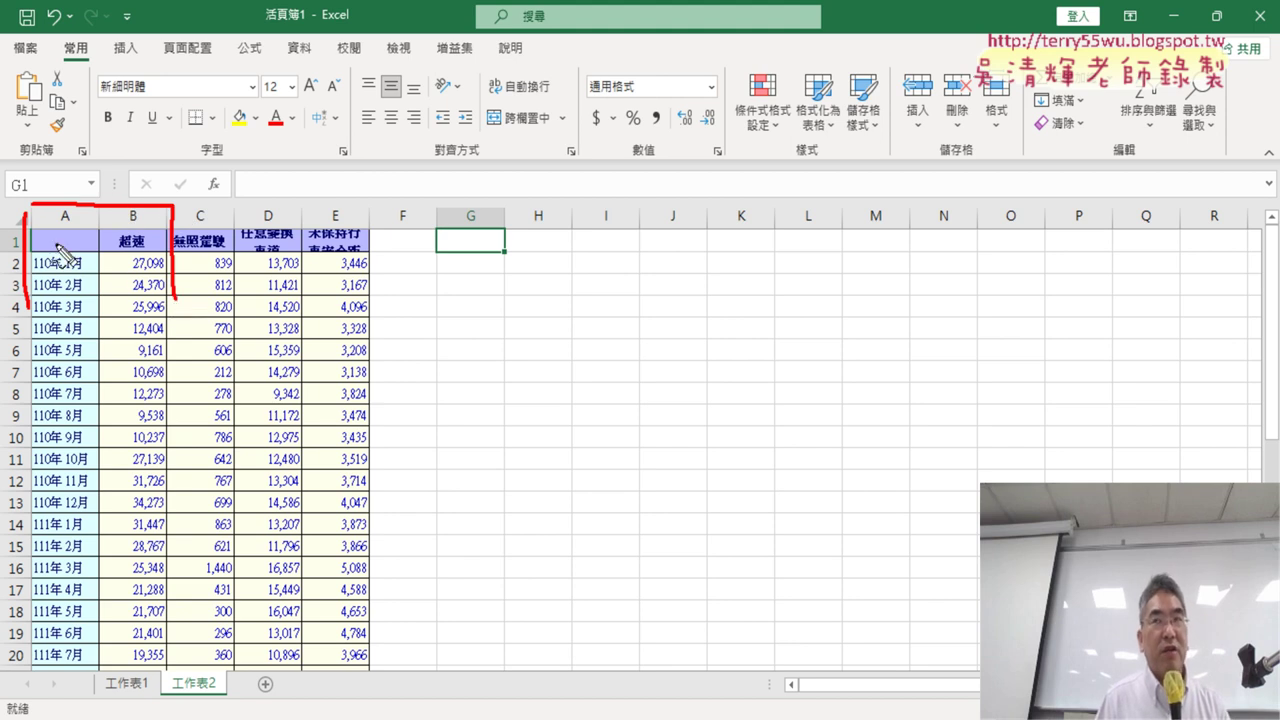
{"action": "left_click_drag", "start_coordinate": [148, 232], "coordinate": [156, 228]}
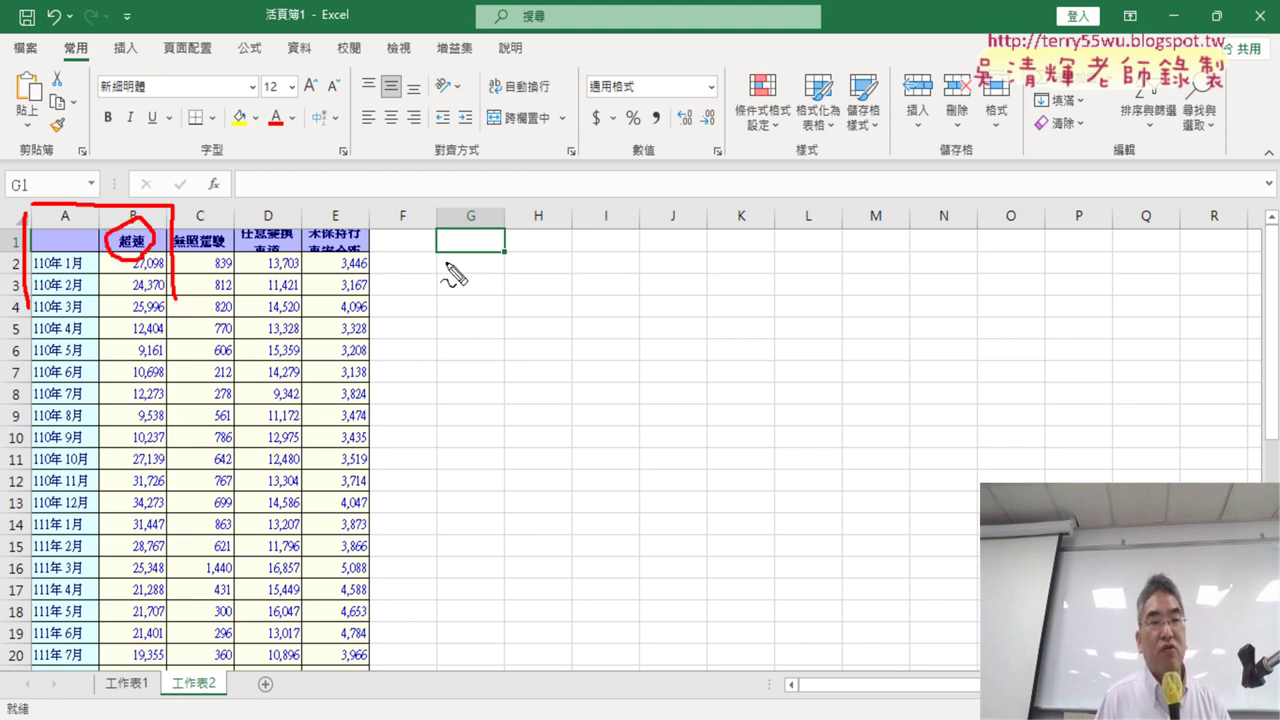
{"action": "mouse_move", "coordinate": [437, 226]}
{"action": "left_mouse_down"}
{"action": "mouse_move", "coordinate": [444, 413]}
{"action": "mouse_move", "coordinate": [628, 233]}
{"action": "mouse_move", "coordinate": [893, 236]}
{"action": "mouse_move", "coordinate": [897, 398]}
{"action": "left_mouse_up"}
{"action": "left_click_drag", "start_coordinate": [443, 415], "coordinate": [925, 414]}
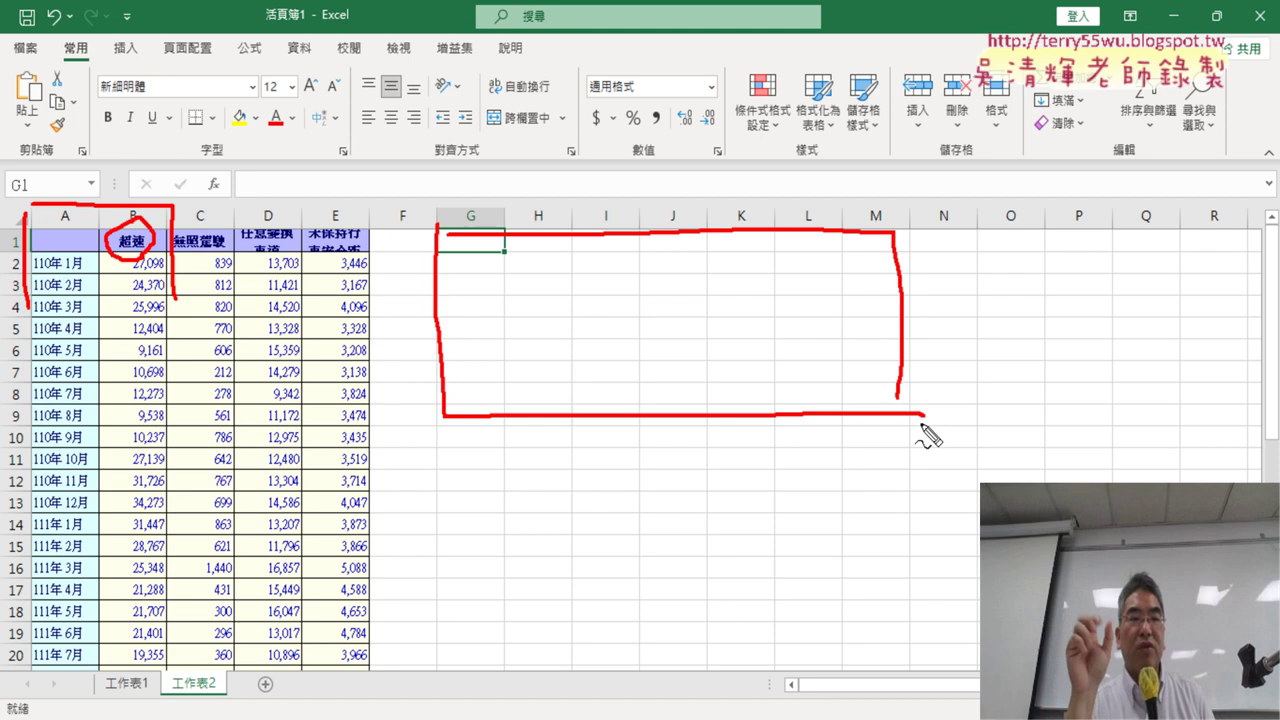
{"action": "key", "text": "Escape"}
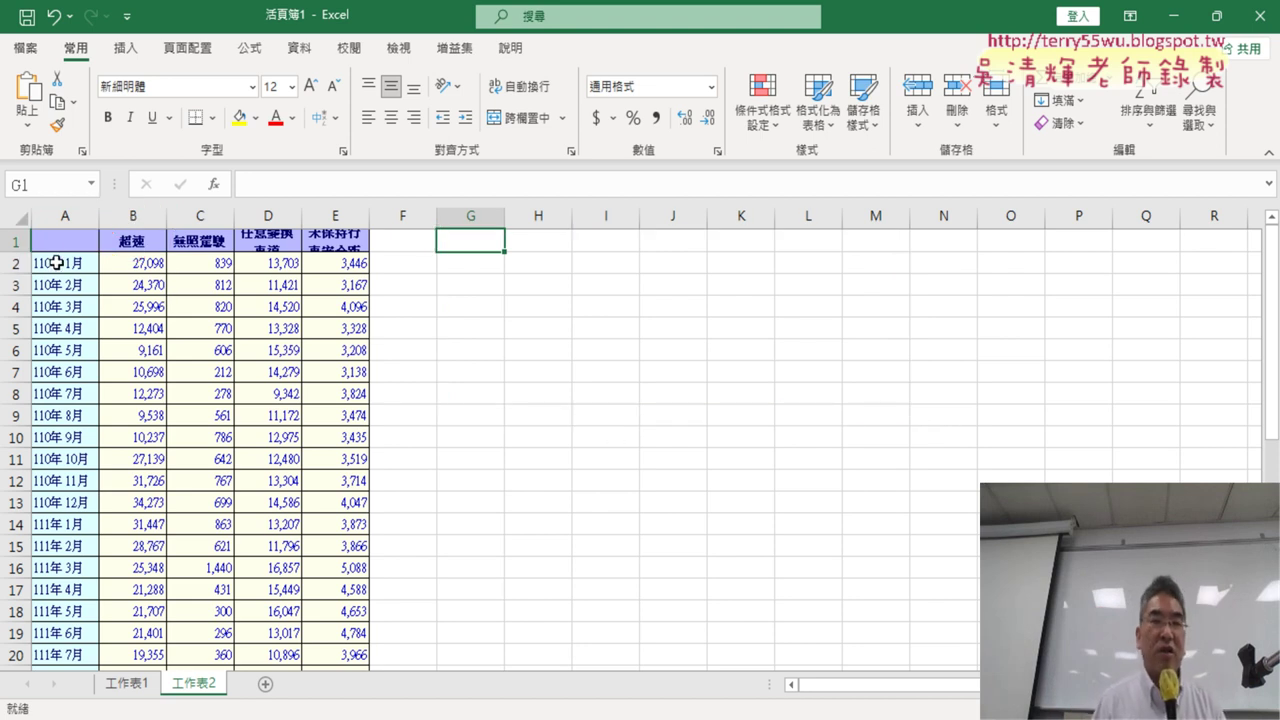
{"action": "left_click_drag", "start_coordinate": [57, 243], "coordinate": [132, 262]}
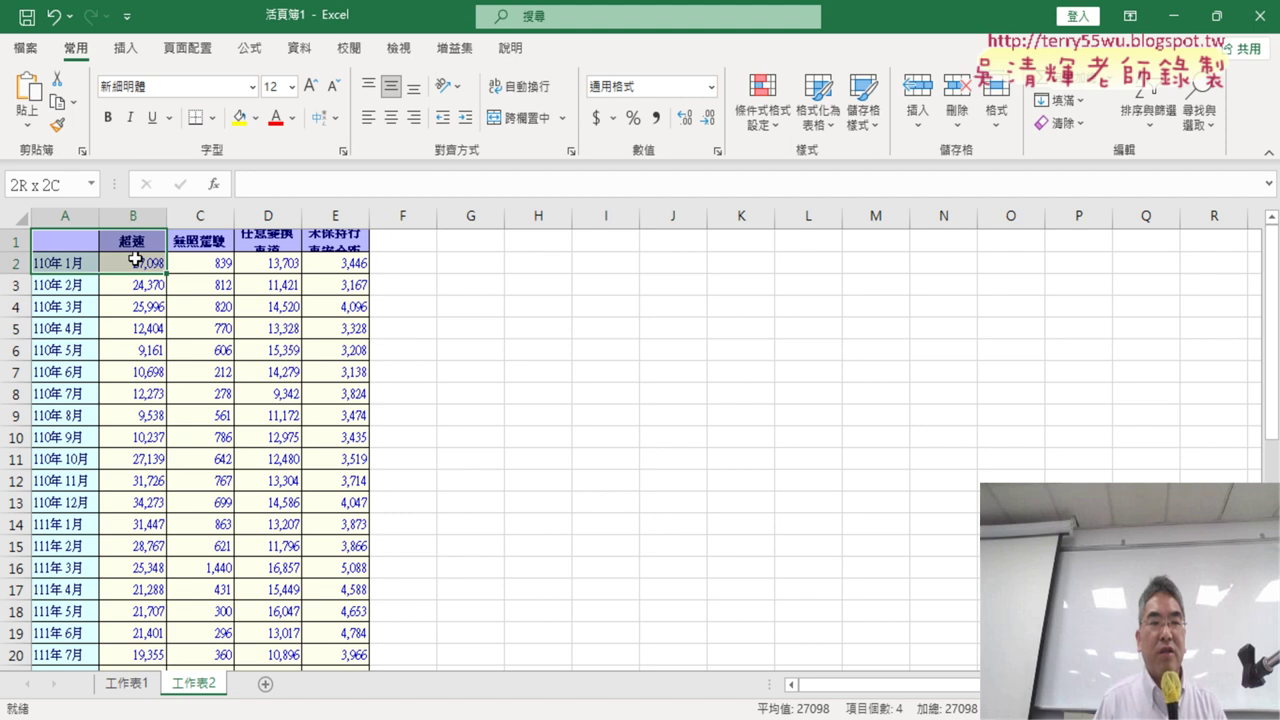
{"action": "left_click", "coordinate": [126, 48]}
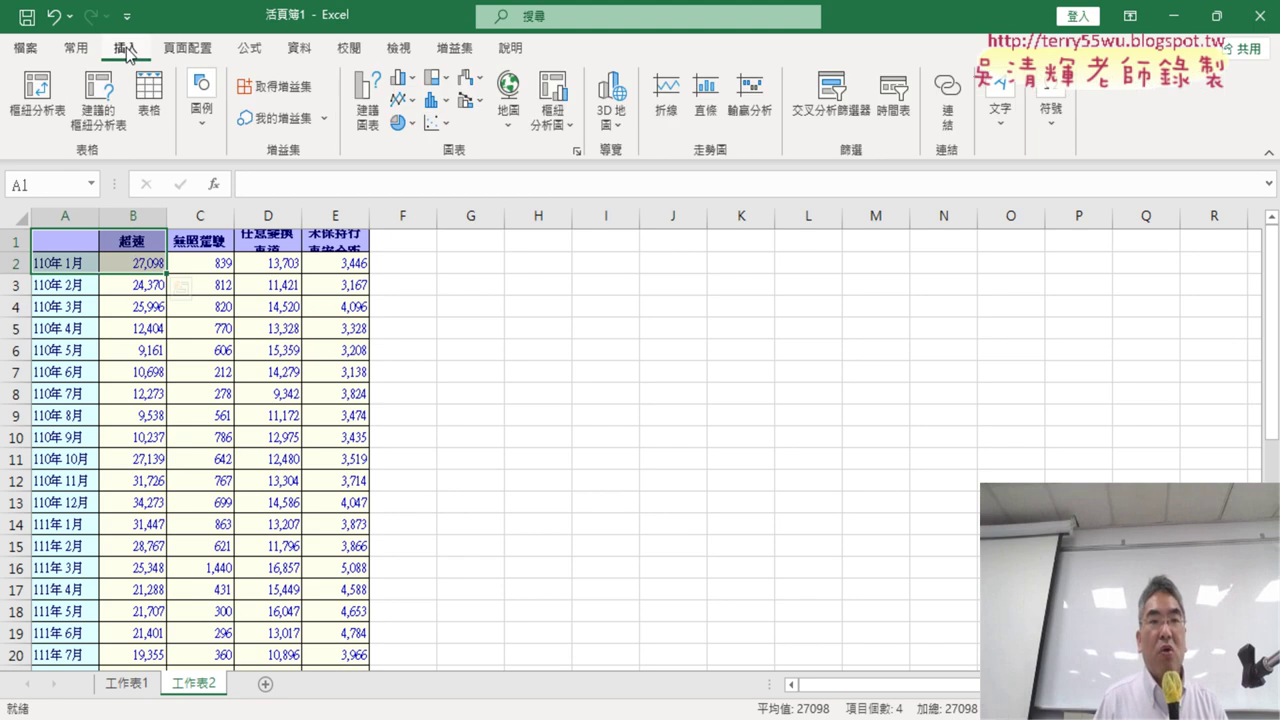
{"action": "left_click", "coordinate": [64, 245]}
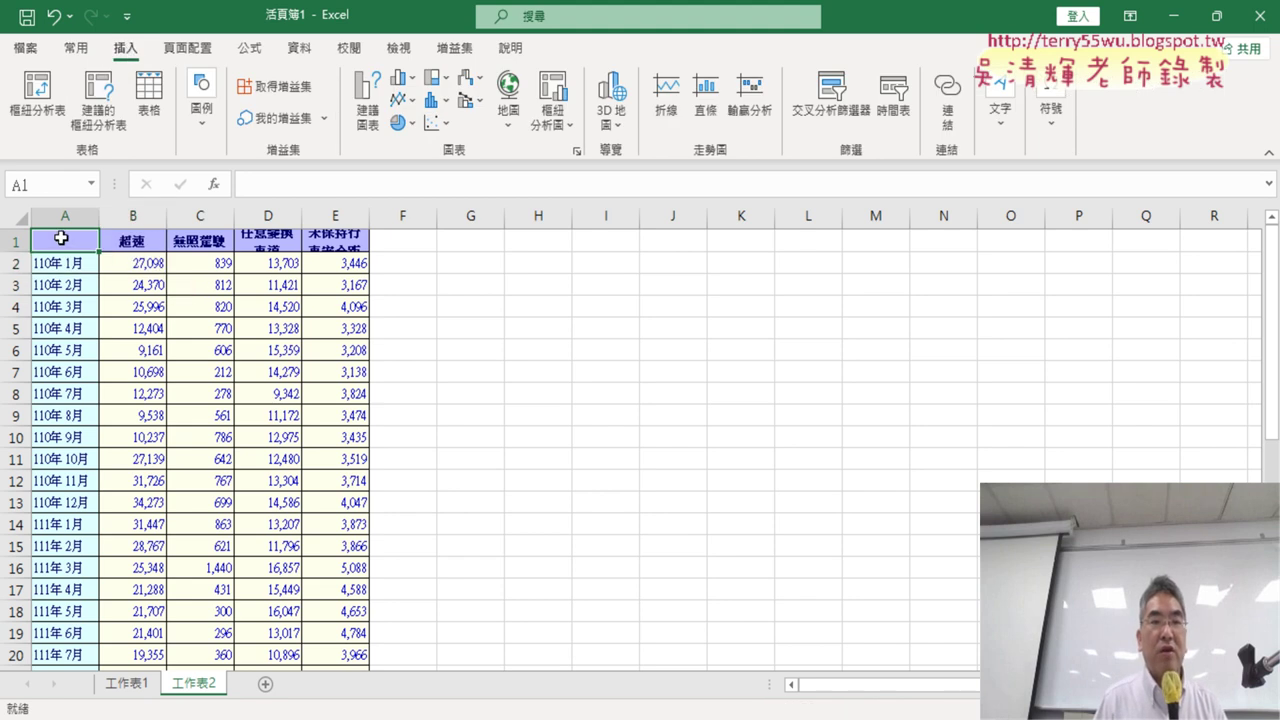
Step: Enable the 開發人員 (Developer) tab through Customize Ribbon in Excel Options
{"action": "left_click", "coordinate": [127, 16]}
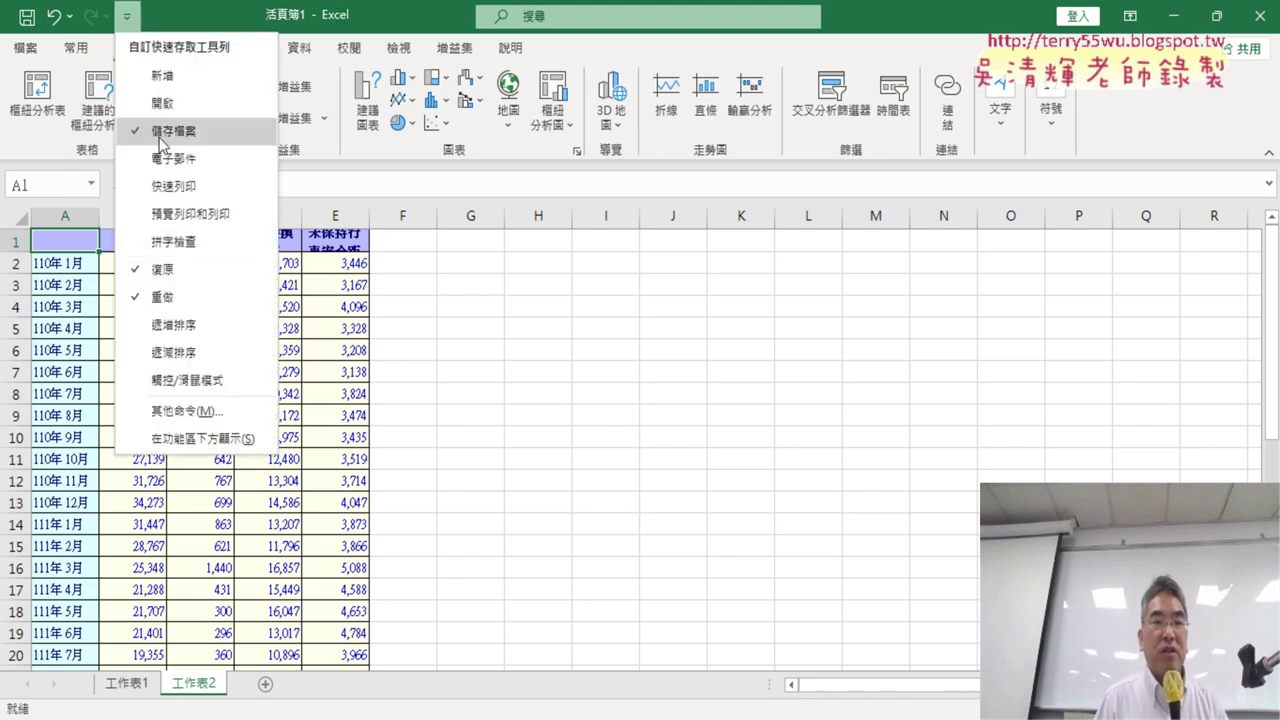
{"action": "left_click", "coordinate": [187, 412]}
{"action": "left_click", "coordinate": [279, 292]}
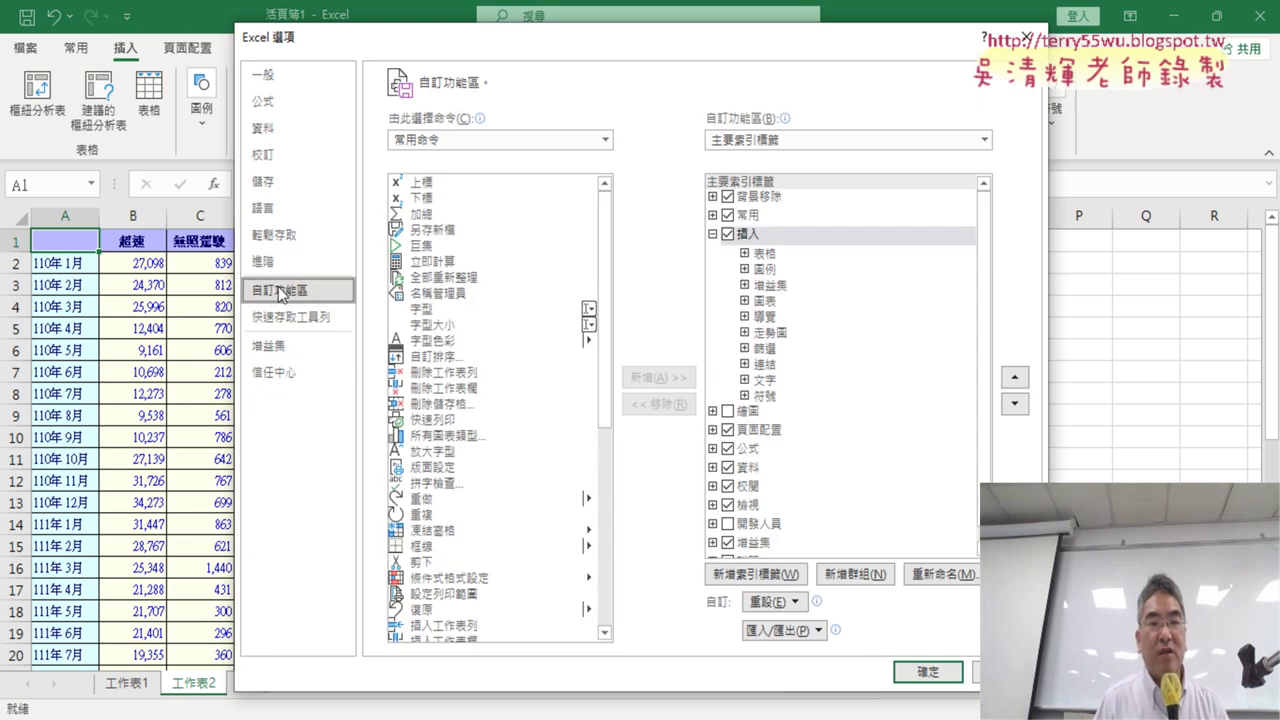
{"action": "left_click", "coordinate": [728, 523]}
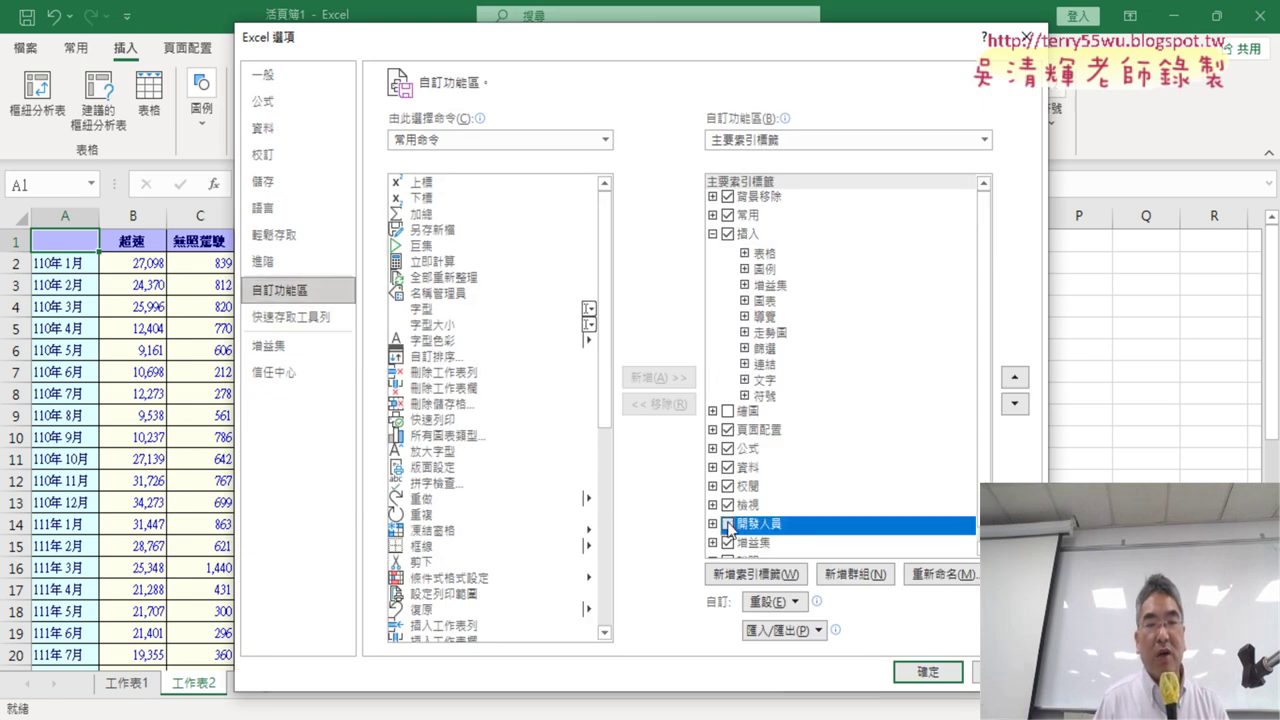
{"action": "left_click", "coordinate": [928, 671]}
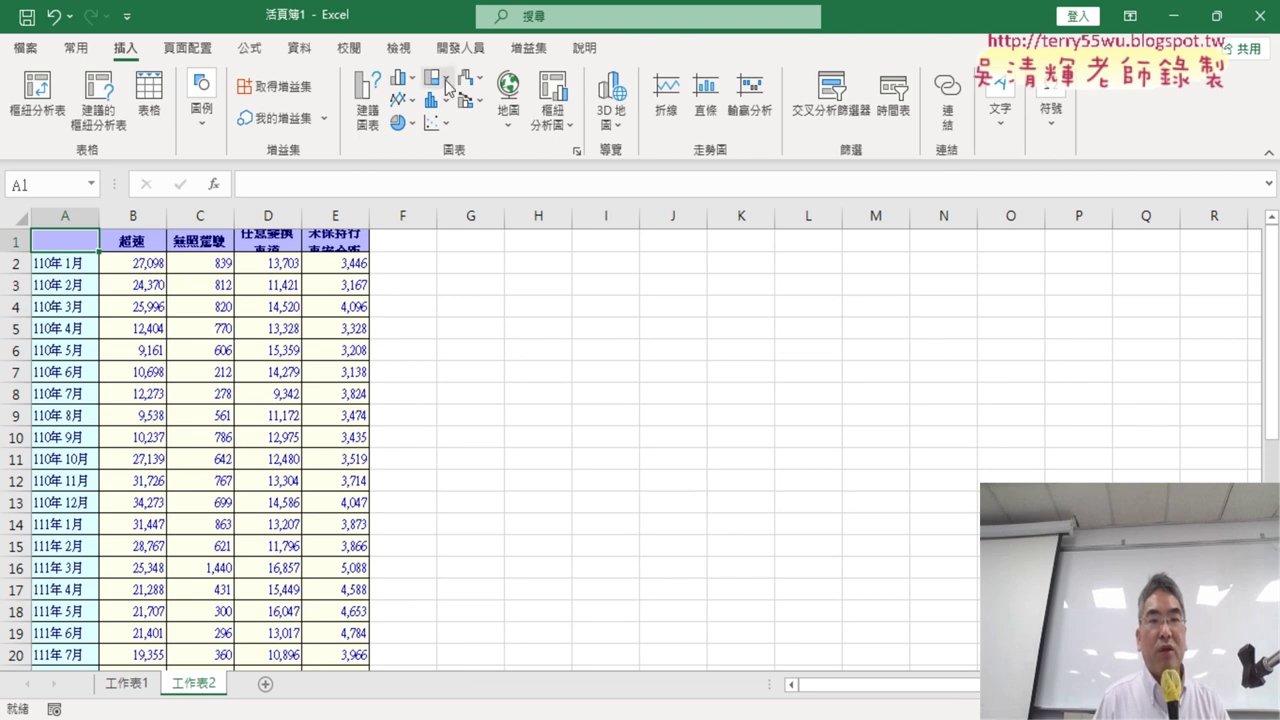
Step: Show the Developer tab and preview a line chart with markers without inserting it
{"action": "left_click", "coordinate": [463, 50]}
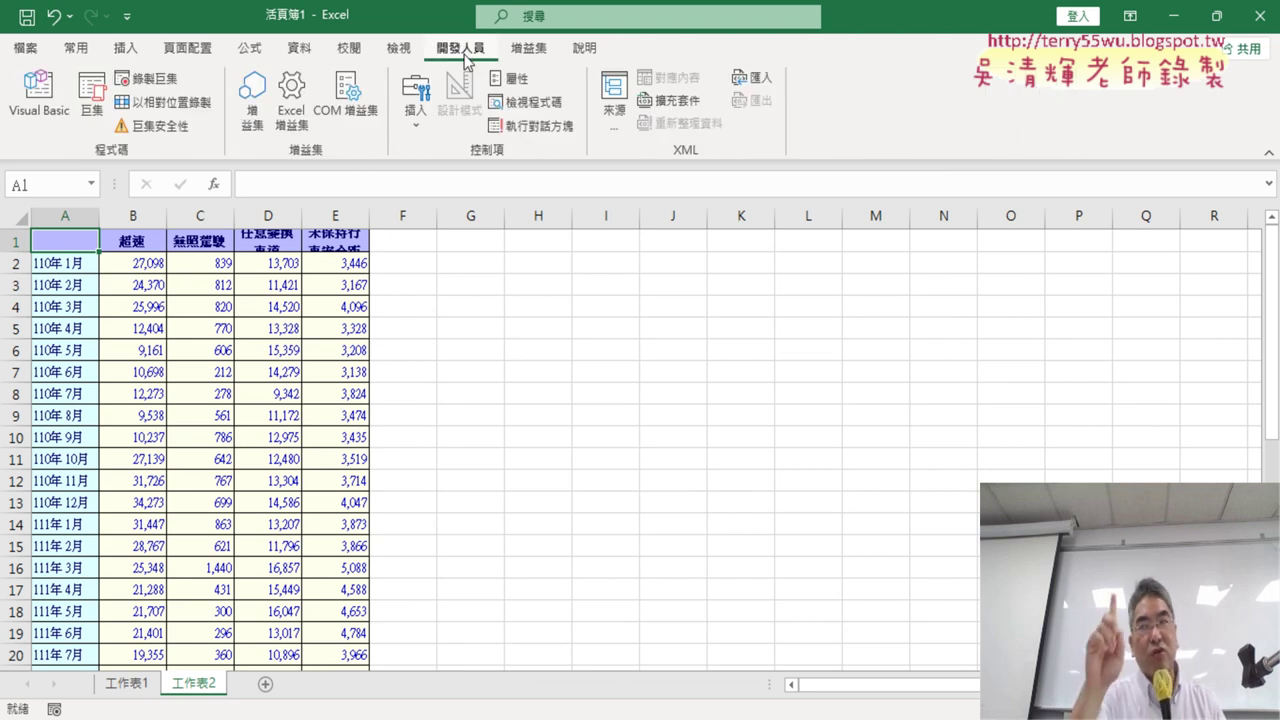
{"action": "left_click", "coordinate": [445, 352]}
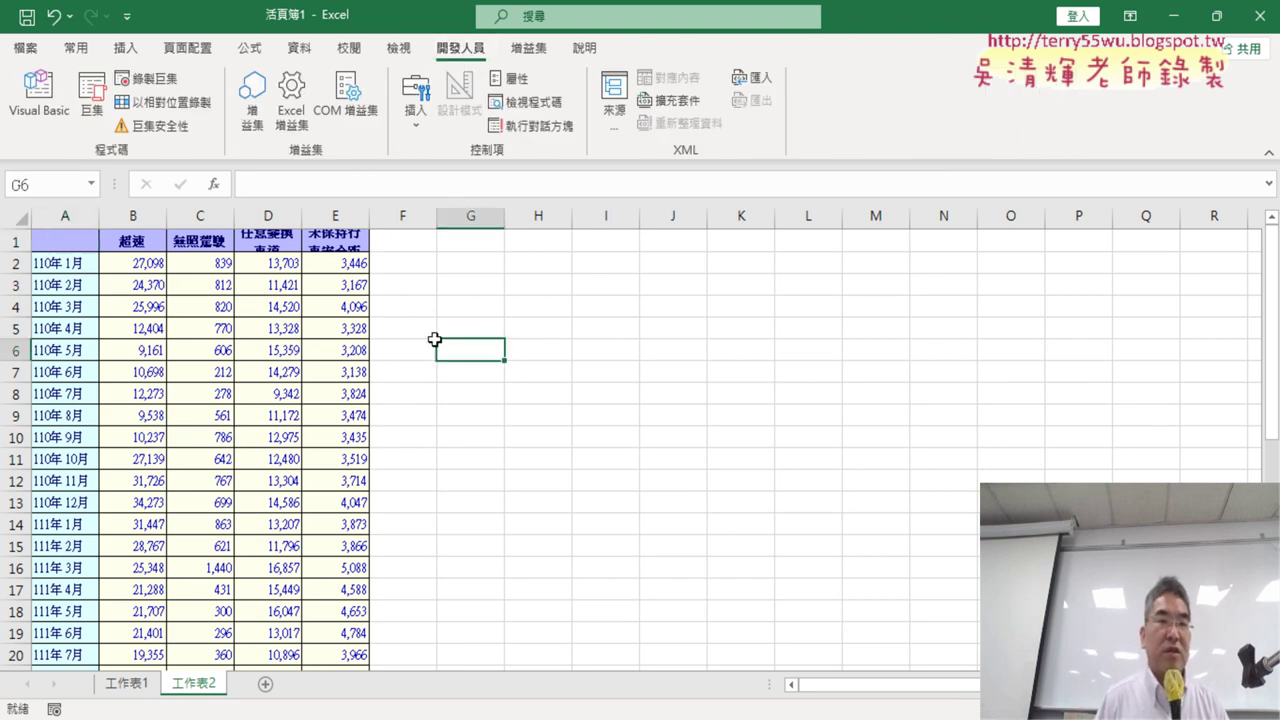
{"action": "left_click", "coordinate": [126, 48]}
{"action": "left_click", "coordinate": [410, 101]}
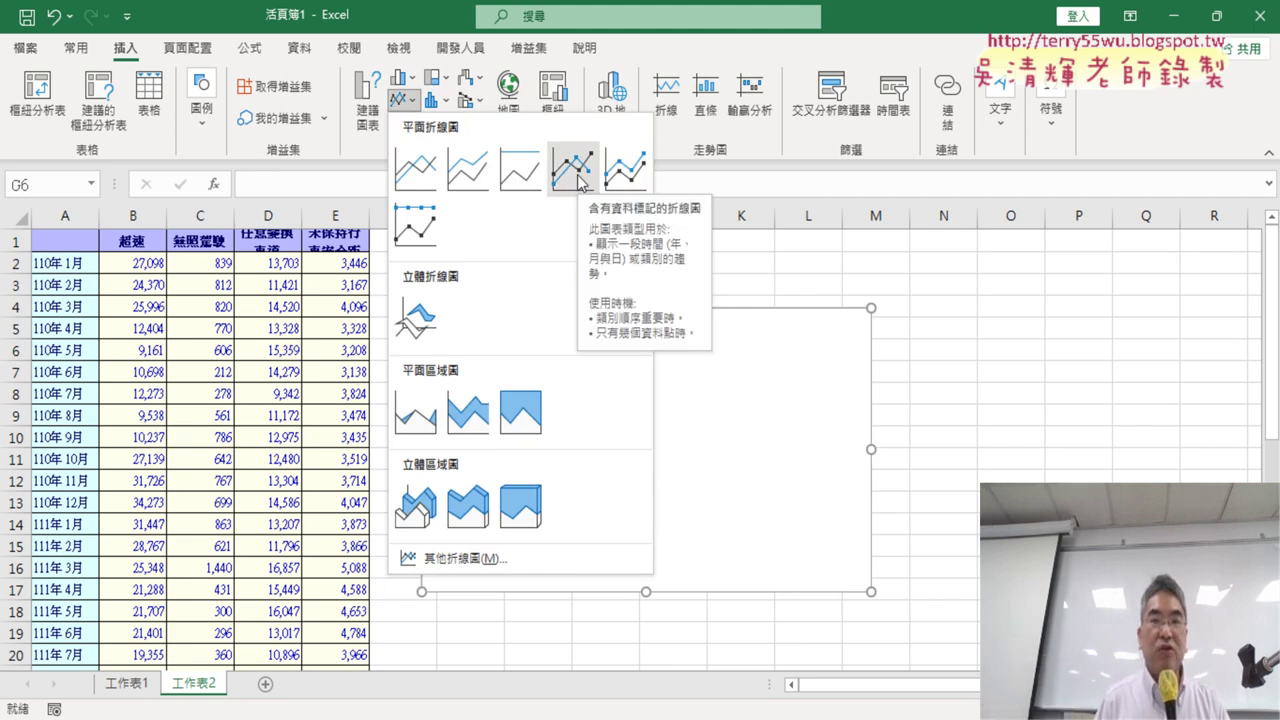
{"action": "left_click", "coordinate": [1067, 413]}
Step: Select A1:B40, the month and 超速 columns, and return to the Developer tab
{"action": "left_click", "coordinate": [58, 247]}
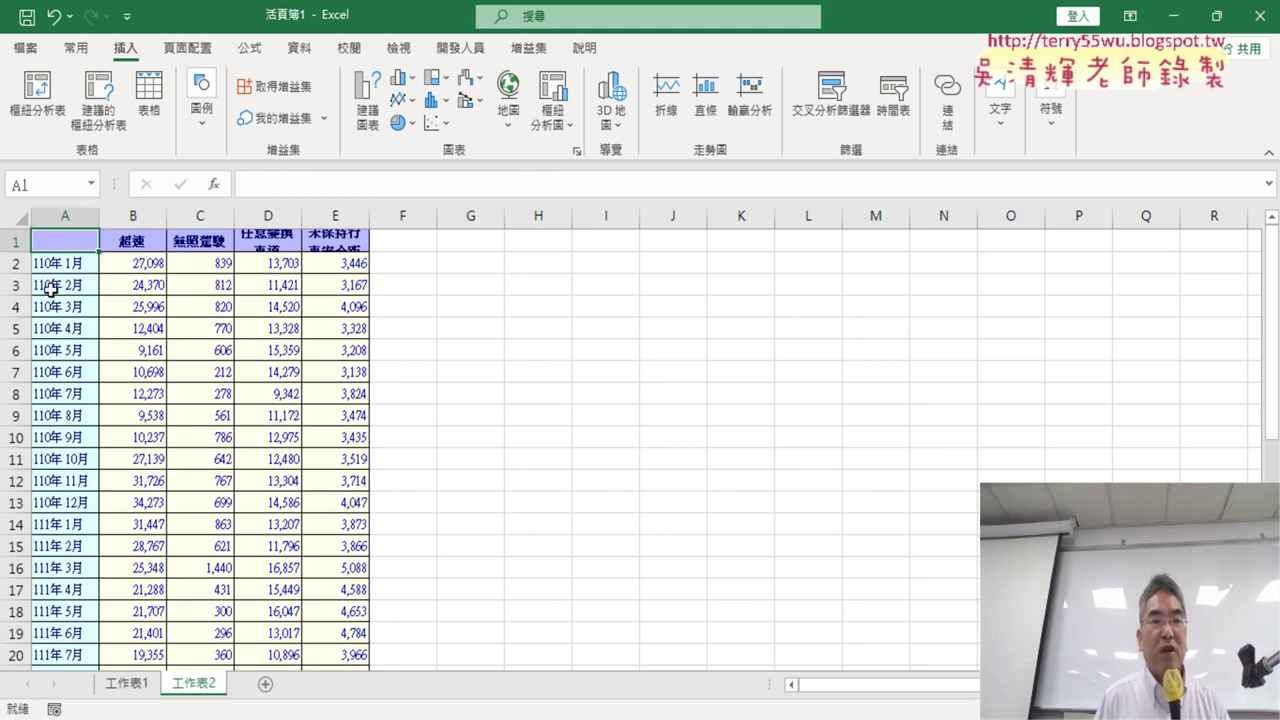
{"action": "scroll", "coordinate": [50, 288], "scroll_direction": "down", "scroll_amount": 6}
{"action": "scroll", "coordinate": [80, 366], "scroll_direction": "down", "scroll_amount": 3}
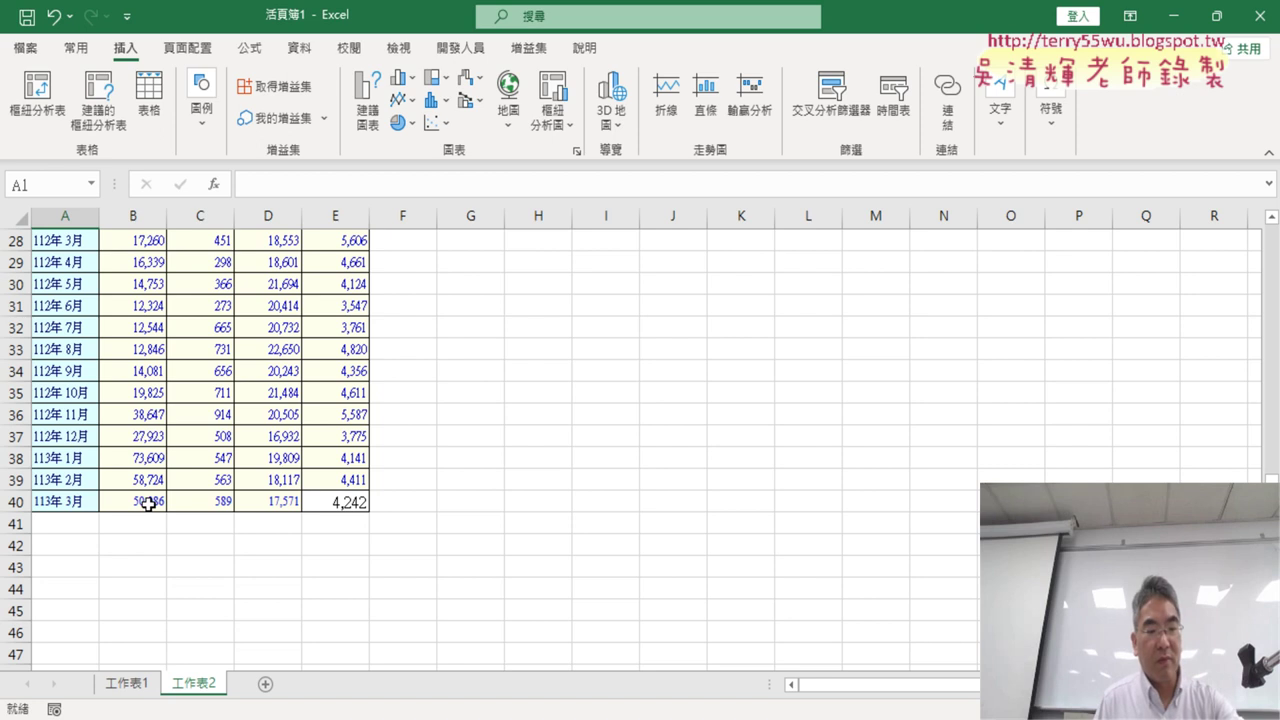
{"action": "left_click", "coordinate": [149, 504], "text": "shift"}
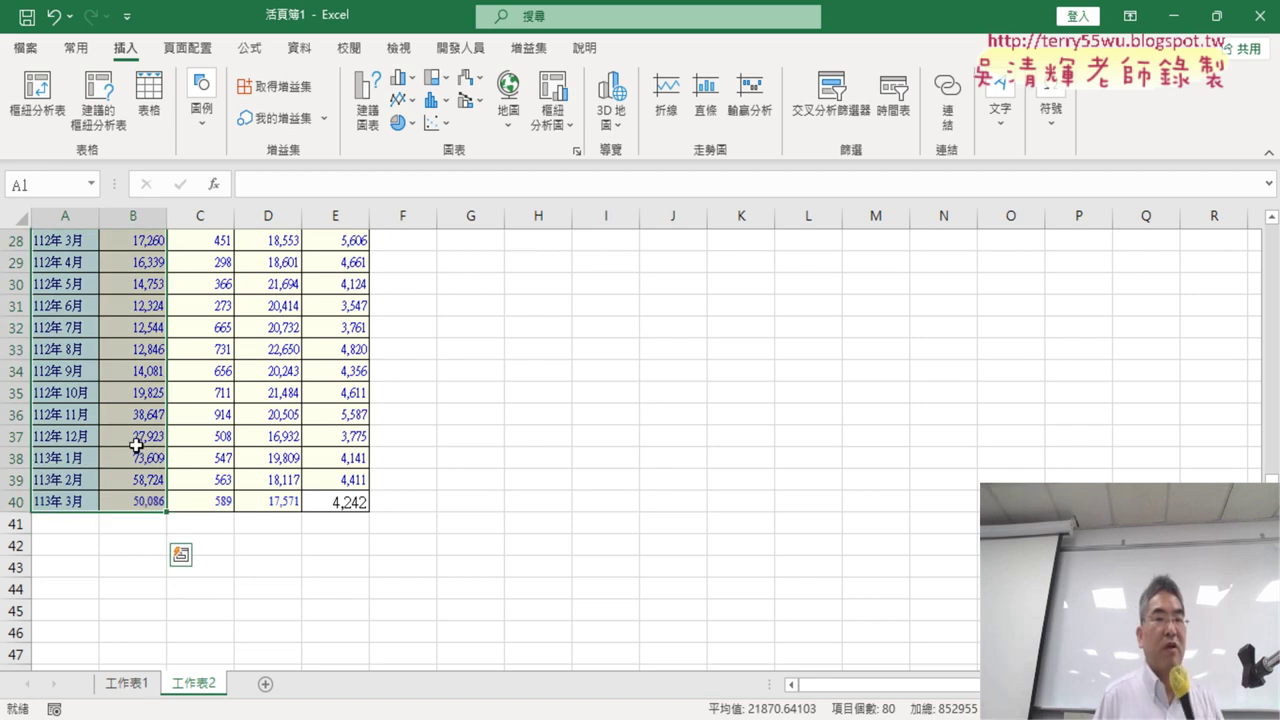
{"action": "scroll", "coordinate": [137, 446], "scroll_direction": "up", "scroll_amount": 1}
{"action": "scroll", "coordinate": [337, 443], "scroll_direction": "up", "scroll_amount": 6}
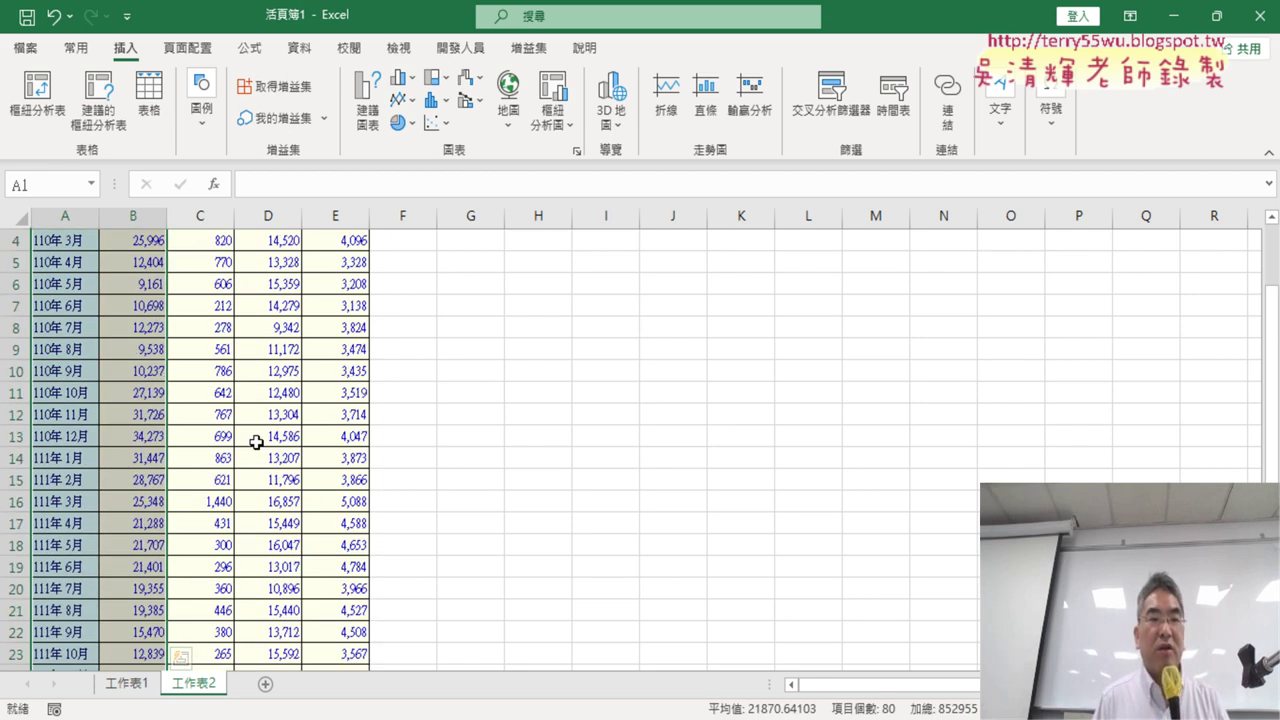
{"action": "scroll", "coordinate": [336, 455], "scroll_direction": "up", "scroll_amount": 3}
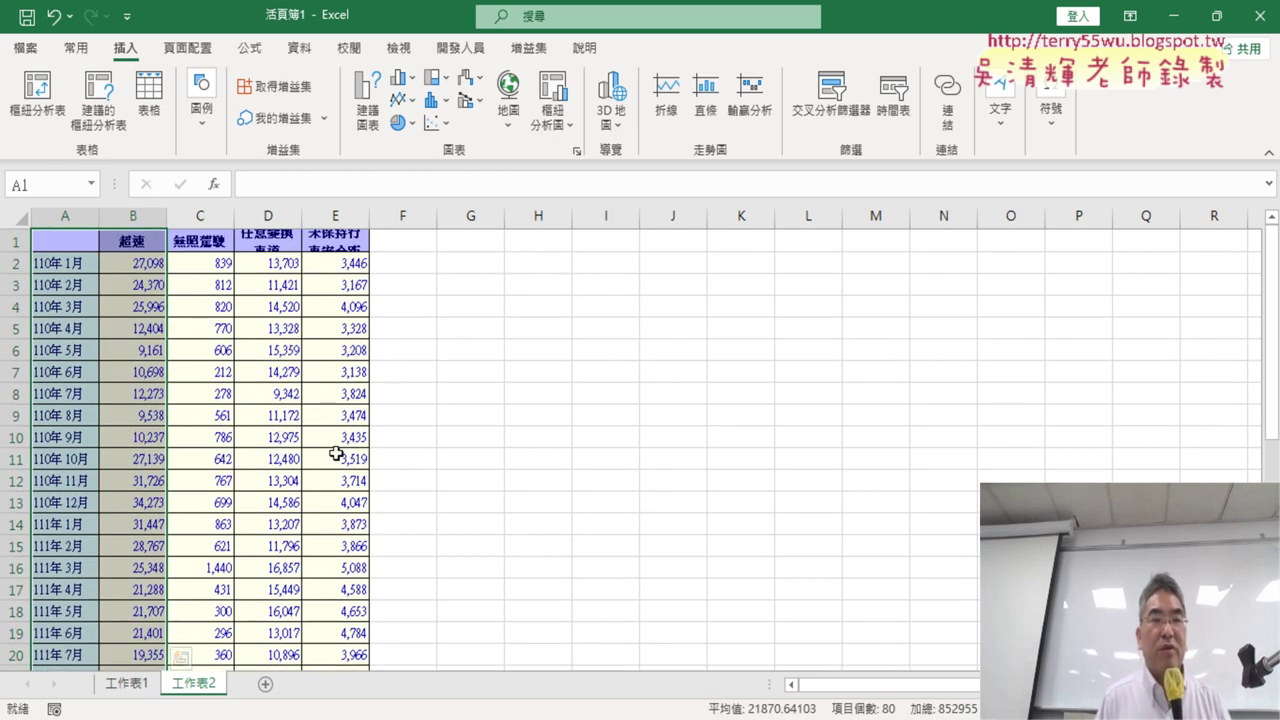
{"action": "left_click", "coordinate": [478, 50]}
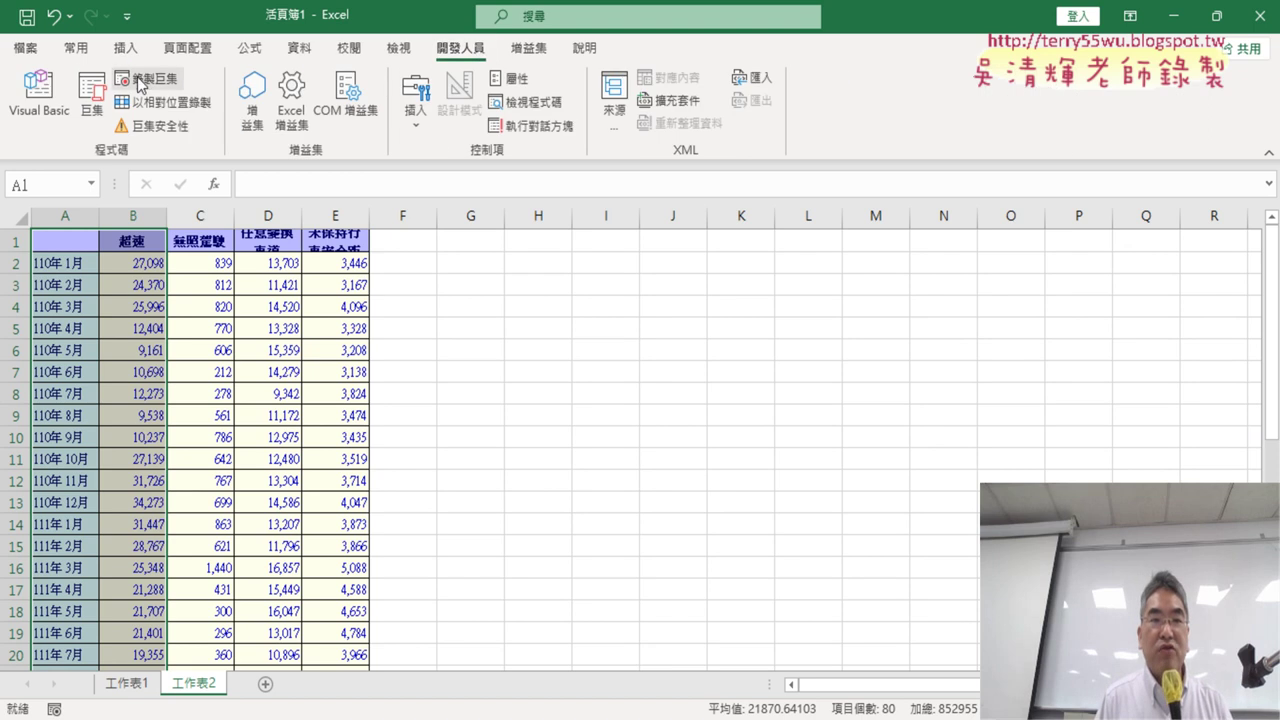
{"action": "left_click", "coordinate": [141, 80]}
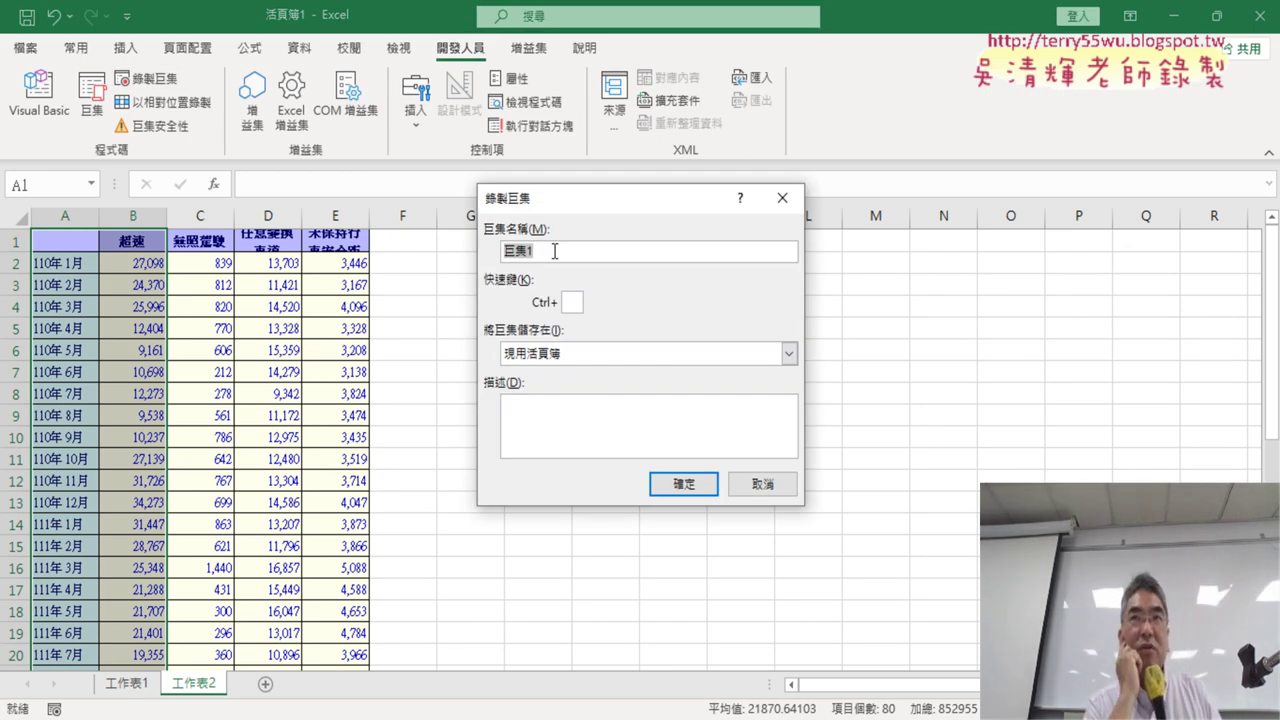
{"action": "left_click", "coordinate": [763, 484]}
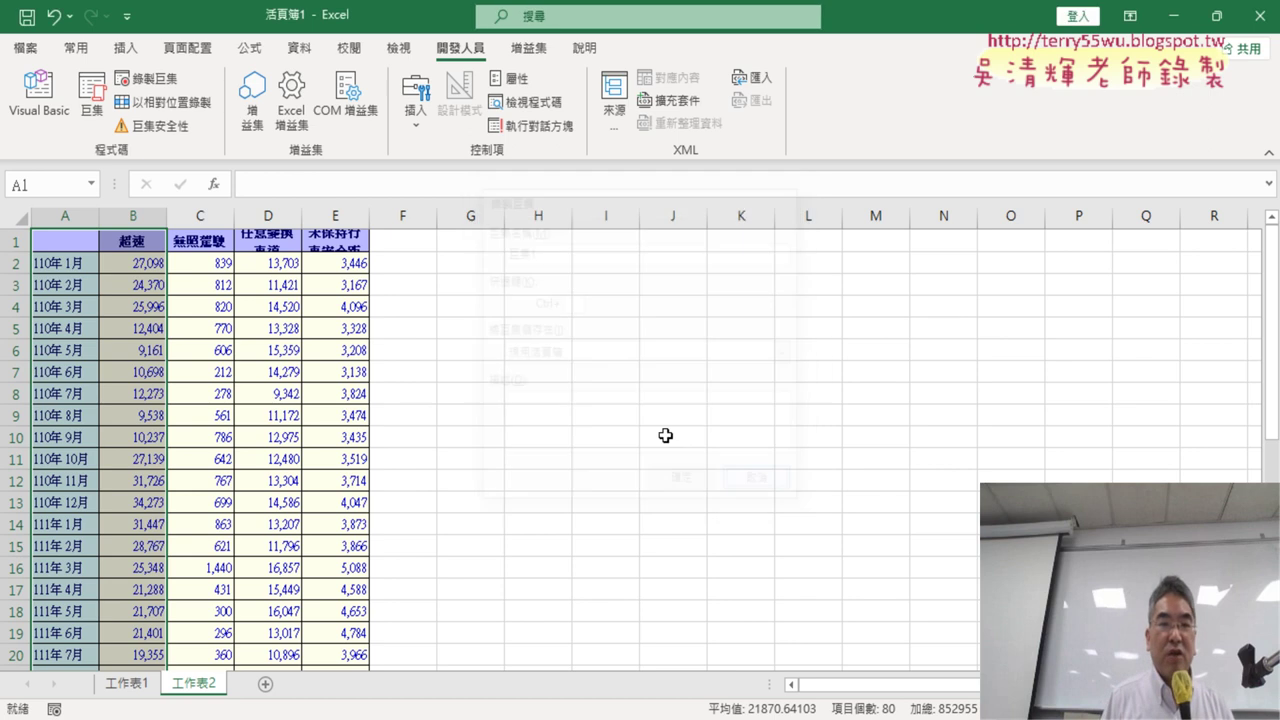
{"action": "left_click", "coordinate": [125, 47]}
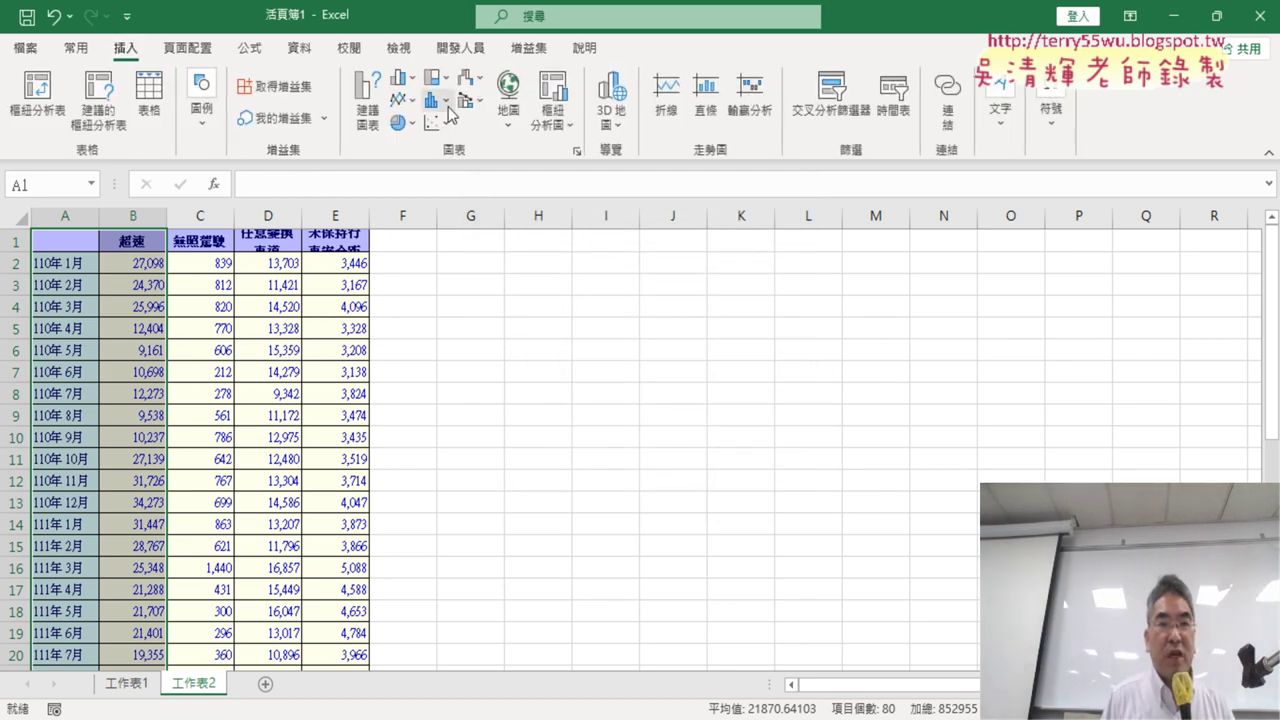
{"action": "left_click", "coordinate": [415, 104]}
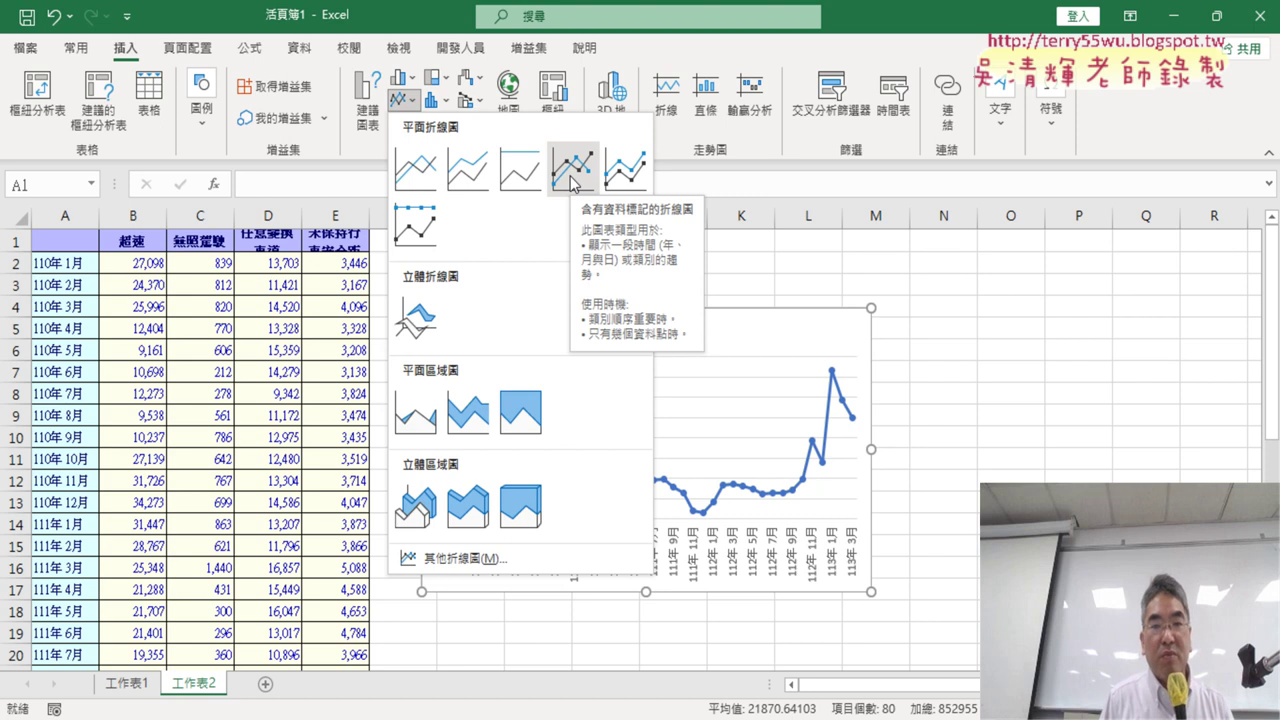
{"action": "left_click", "coordinate": [572, 180]}
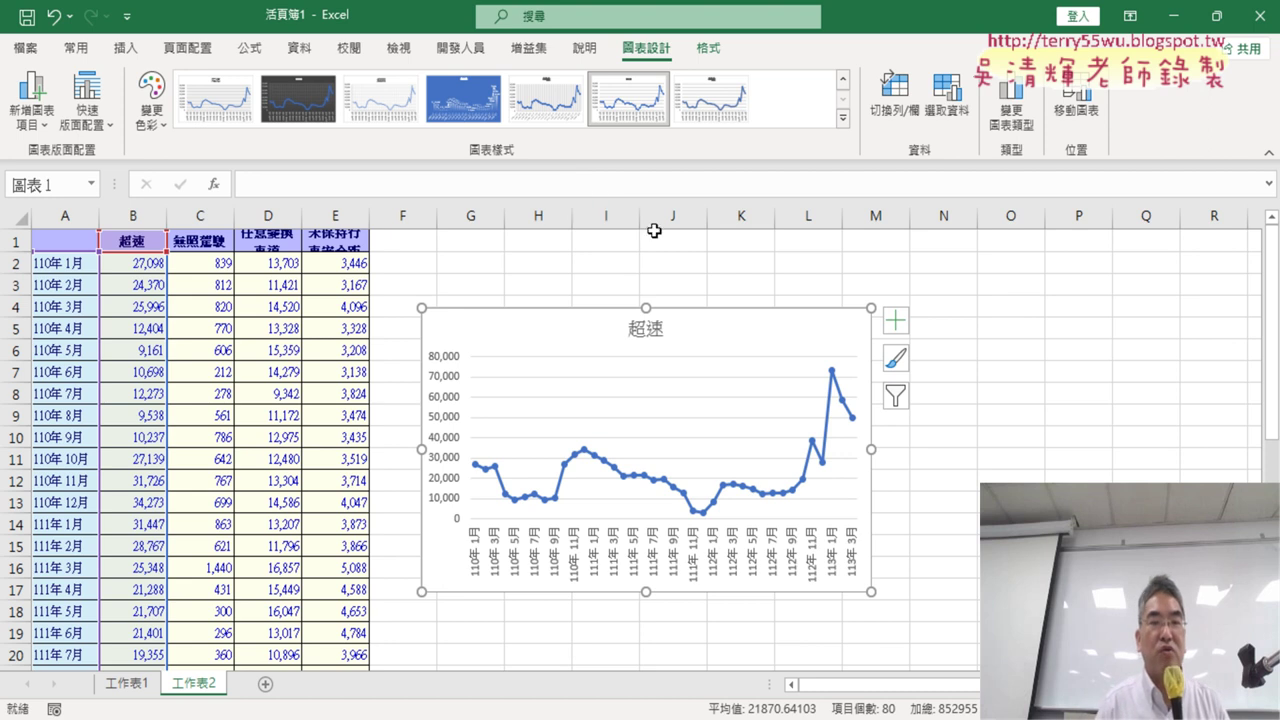
{"action": "key", "text": "Delete"}
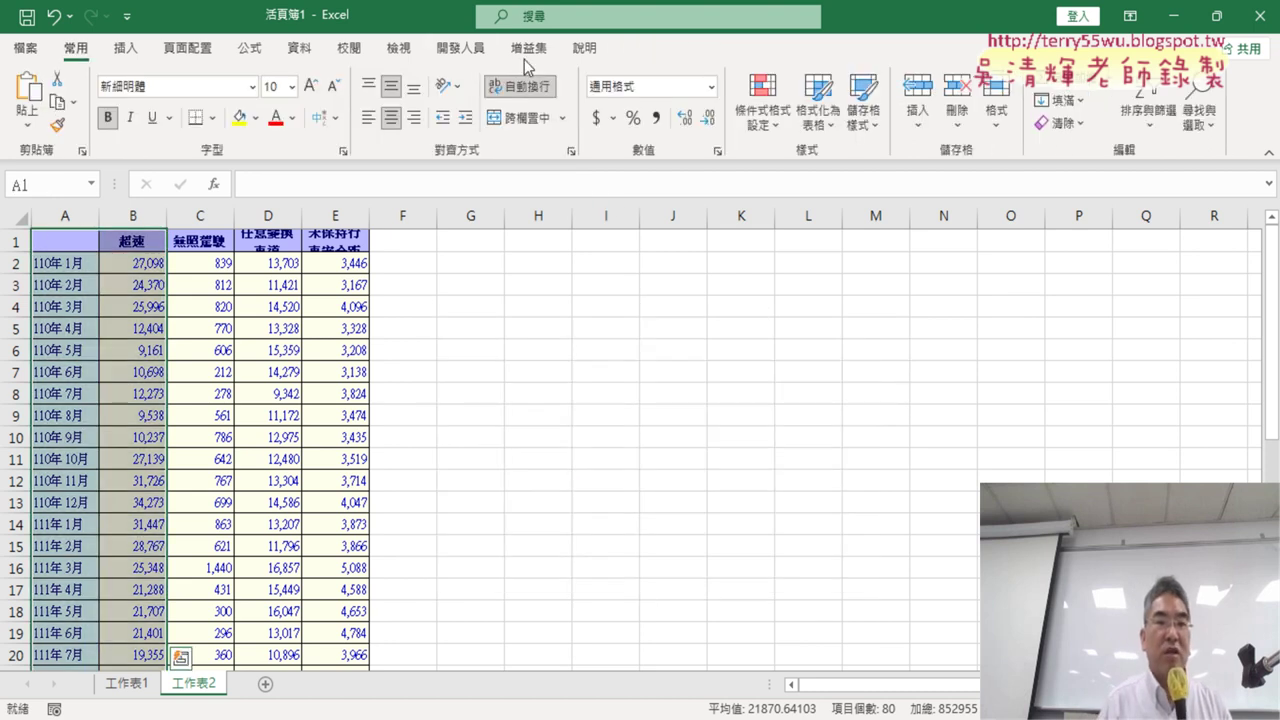
Step: Start recording a new macro named 超速折線圖
{"action": "left_click", "coordinate": [460, 48]}
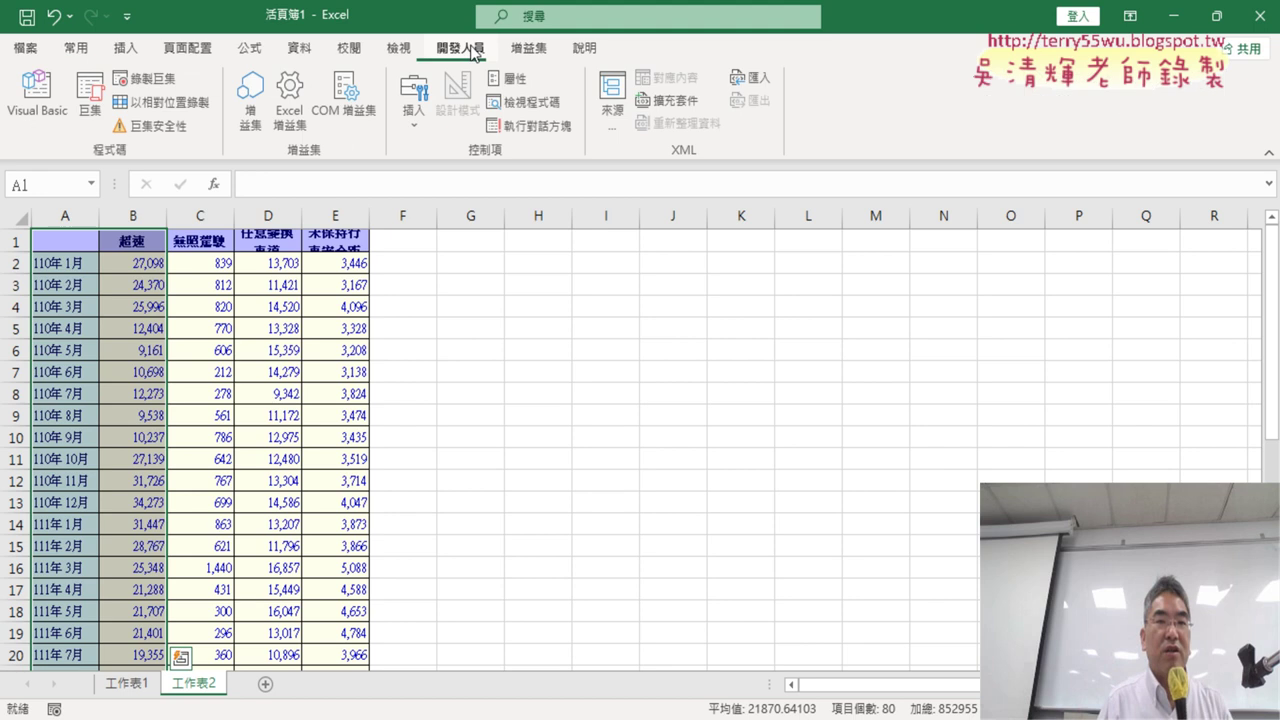
{"action": "left_click", "coordinate": [163, 80]}
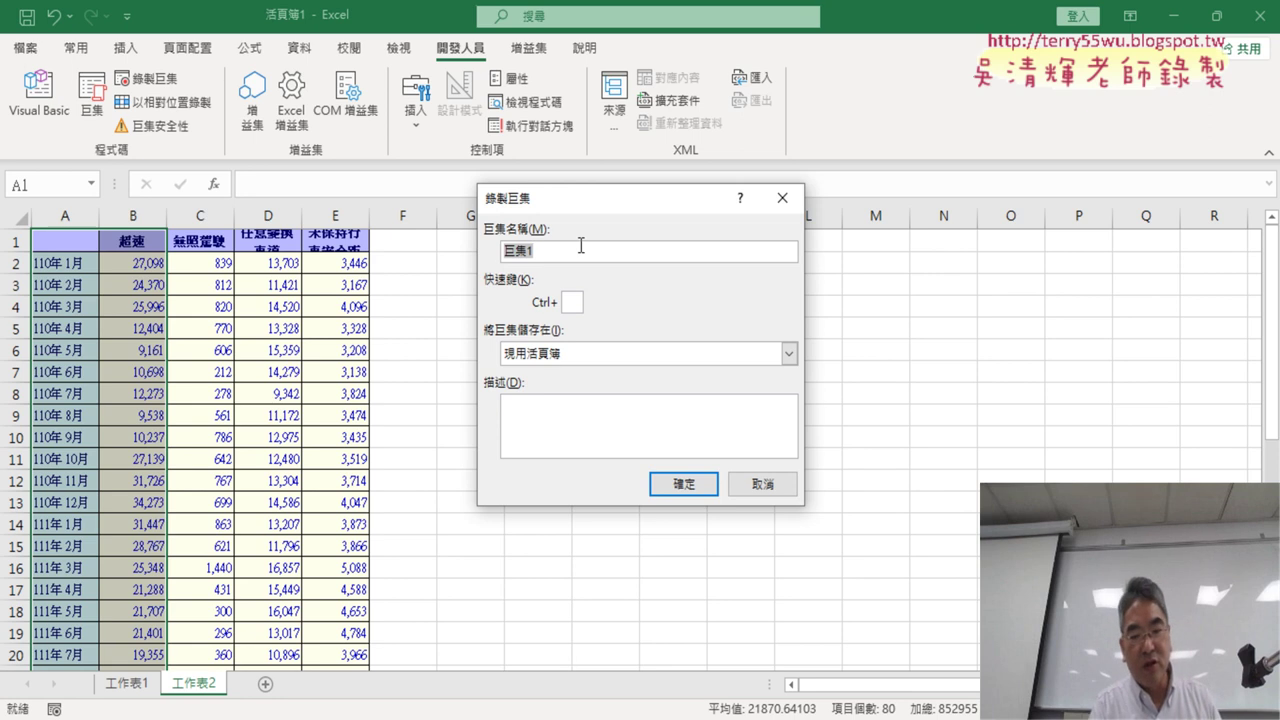
{"action": "key", "text": "BackSpace"}
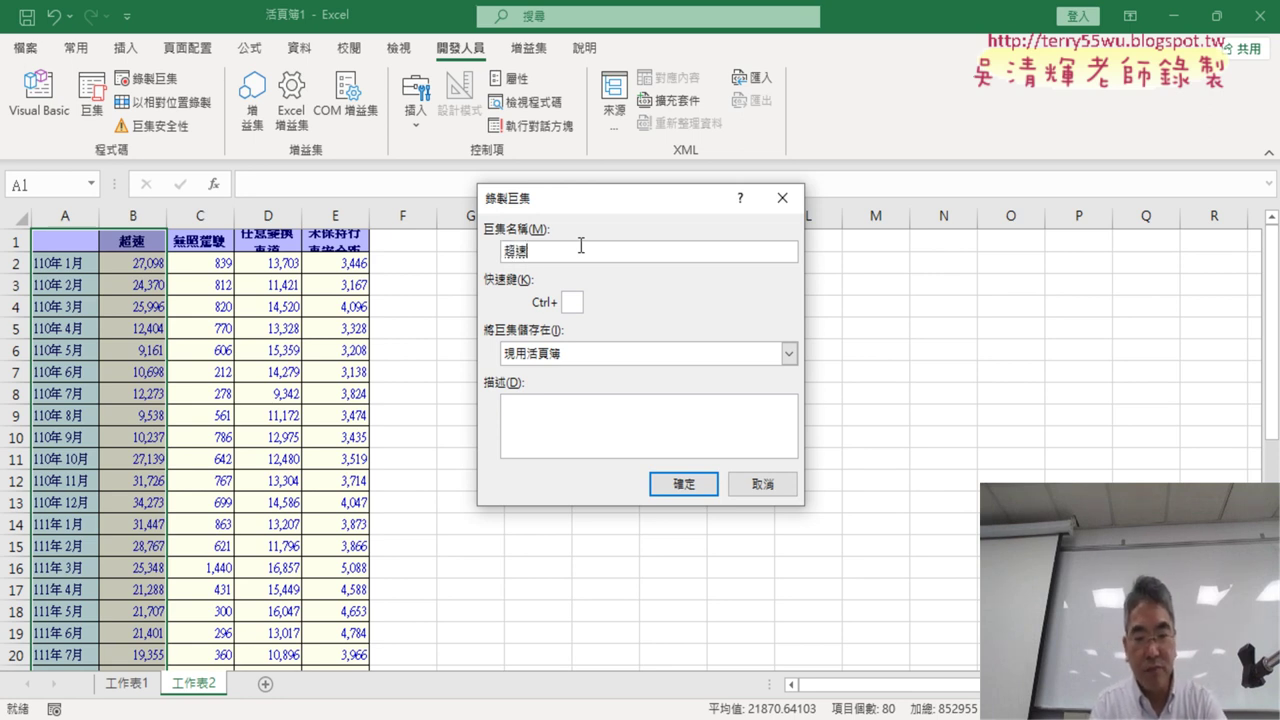
{"action": "type", "text": "現"}
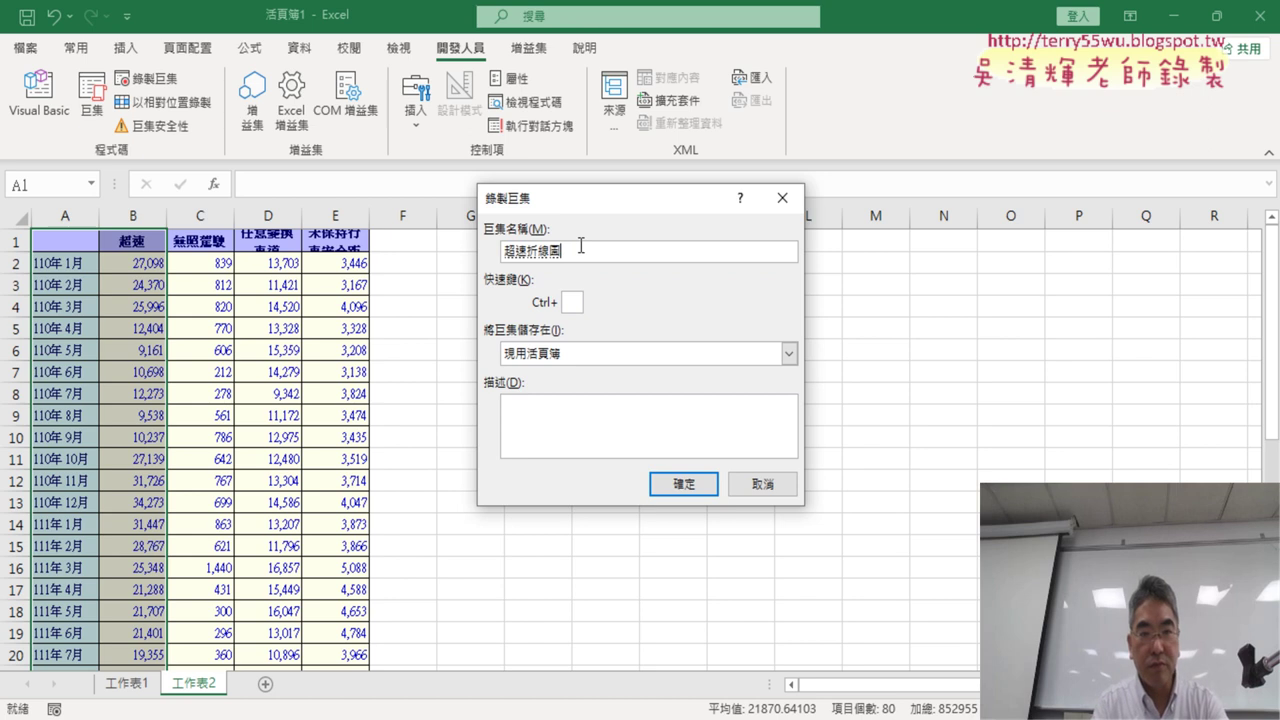
{"action": "key", "text": "Return"}
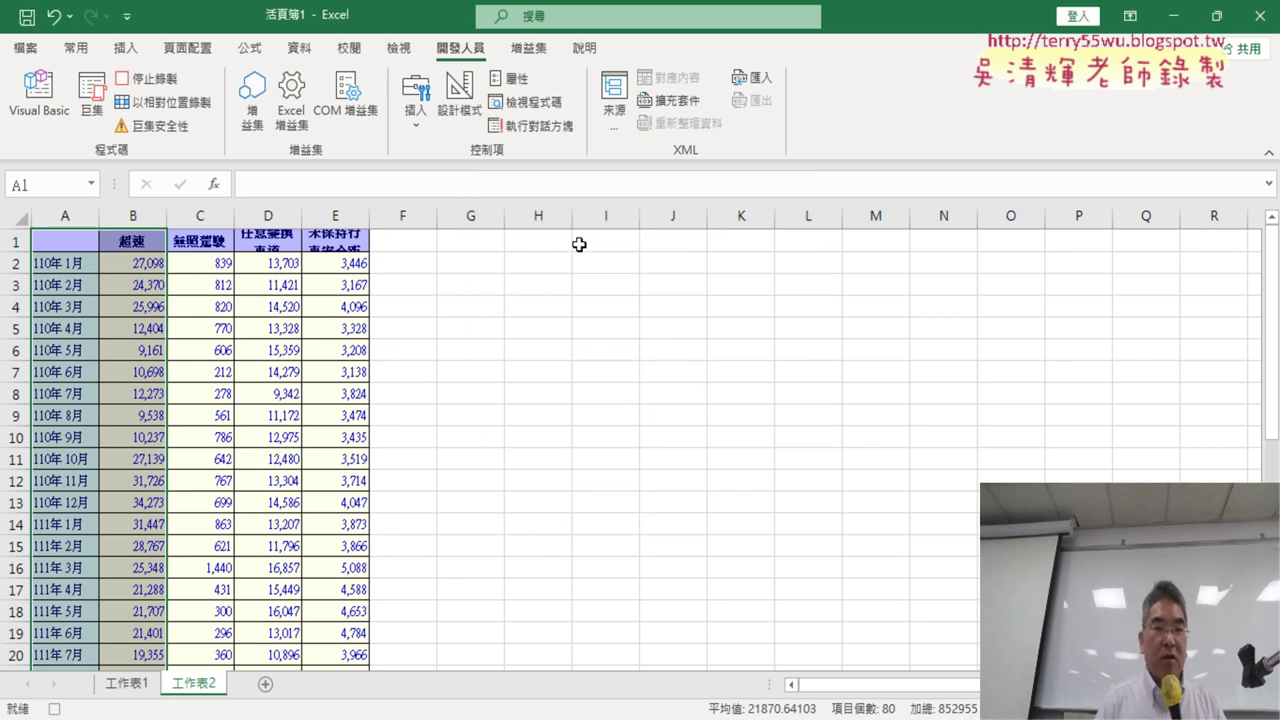
Step: Insert a Line with Markers chart of the 超速 data while recording
{"action": "left_click", "coordinate": [125, 48]}
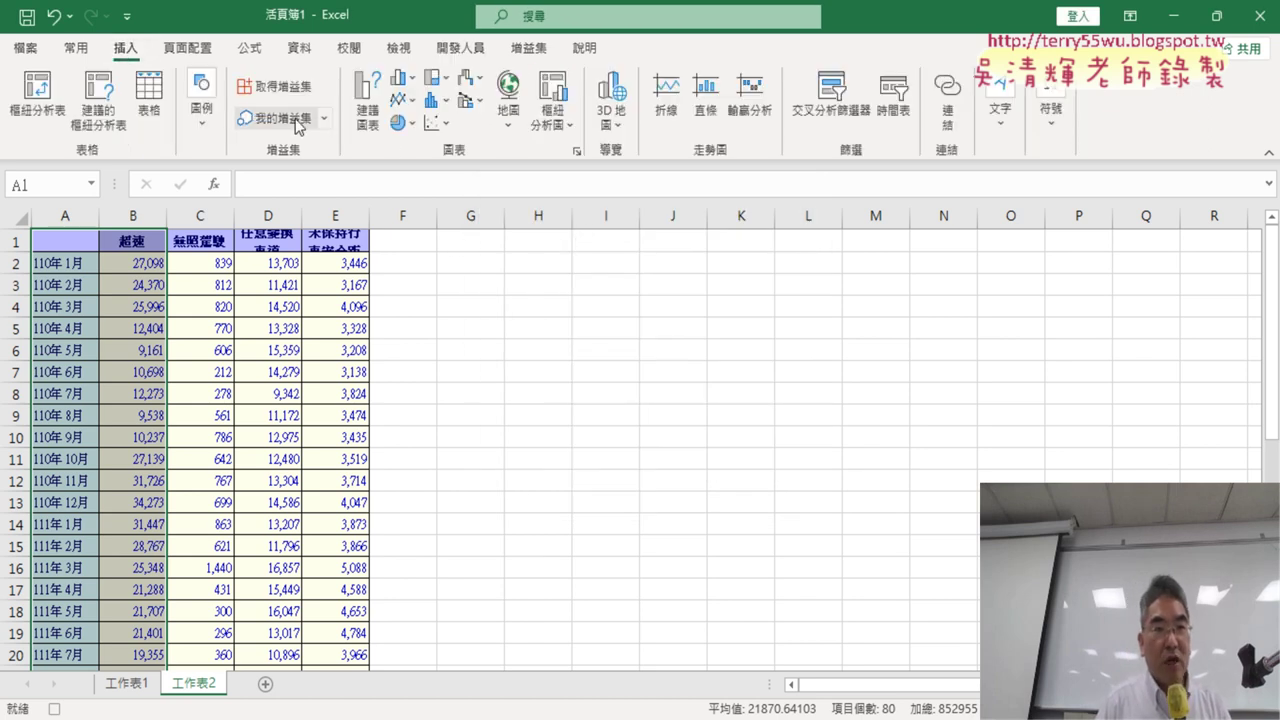
{"action": "left_click", "coordinate": [402, 99]}
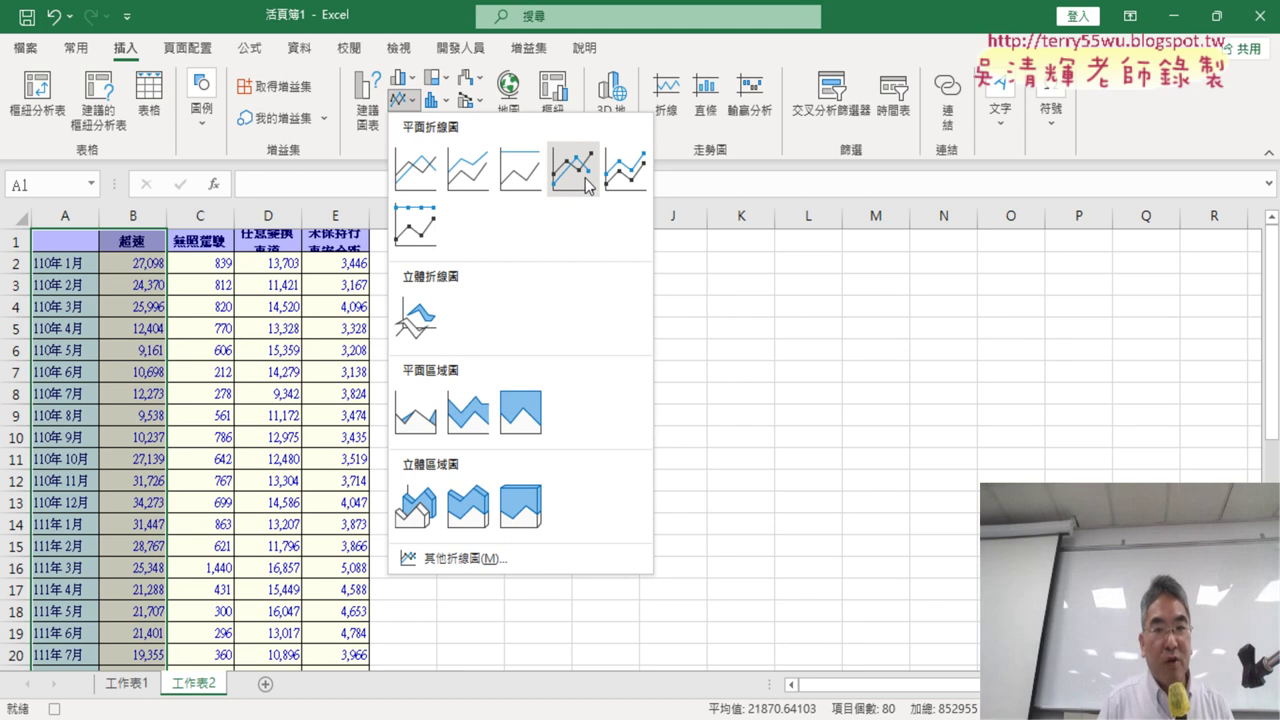
{"action": "left_click", "coordinate": [585, 178]}
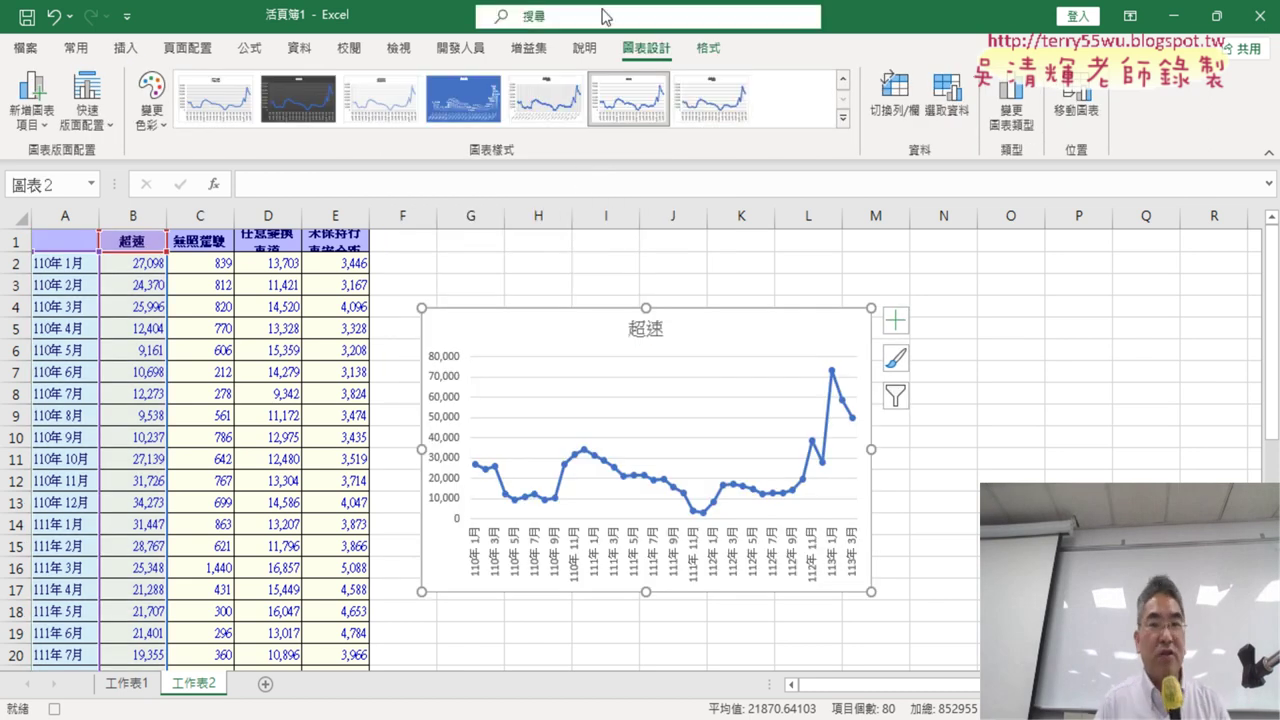
{"action": "left_click", "coordinate": [462, 48]}
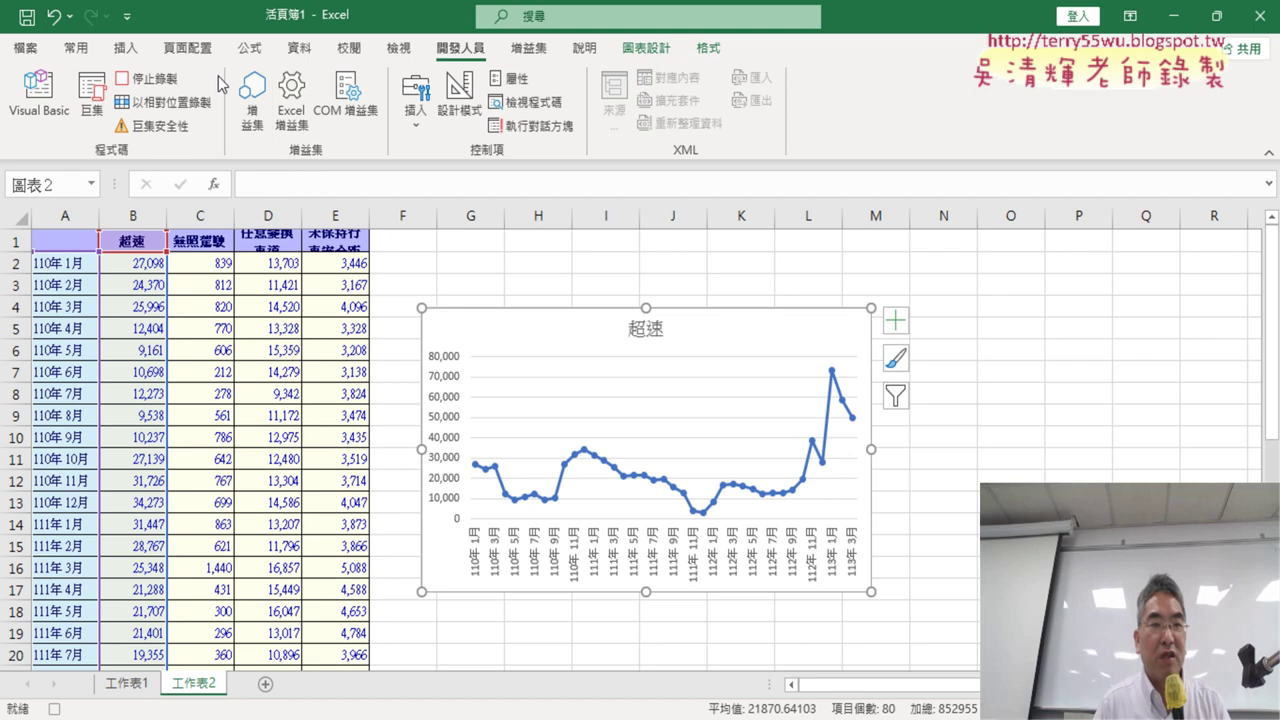
Step: Stop the macro recording and delete the recorded 超速 chart
{"action": "left_click", "coordinate": [165, 80]}
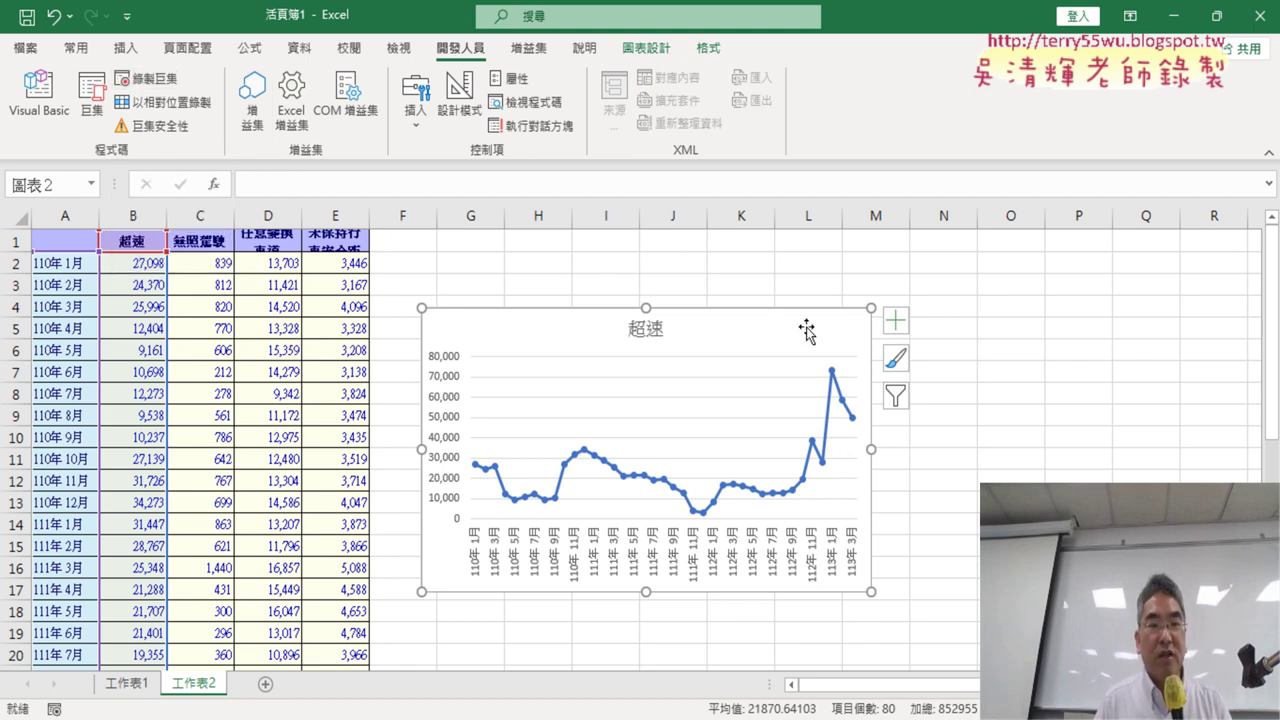
{"action": "left_click", "coordinate": [856, 326]}
{"action": "key", "text": "Delete"}
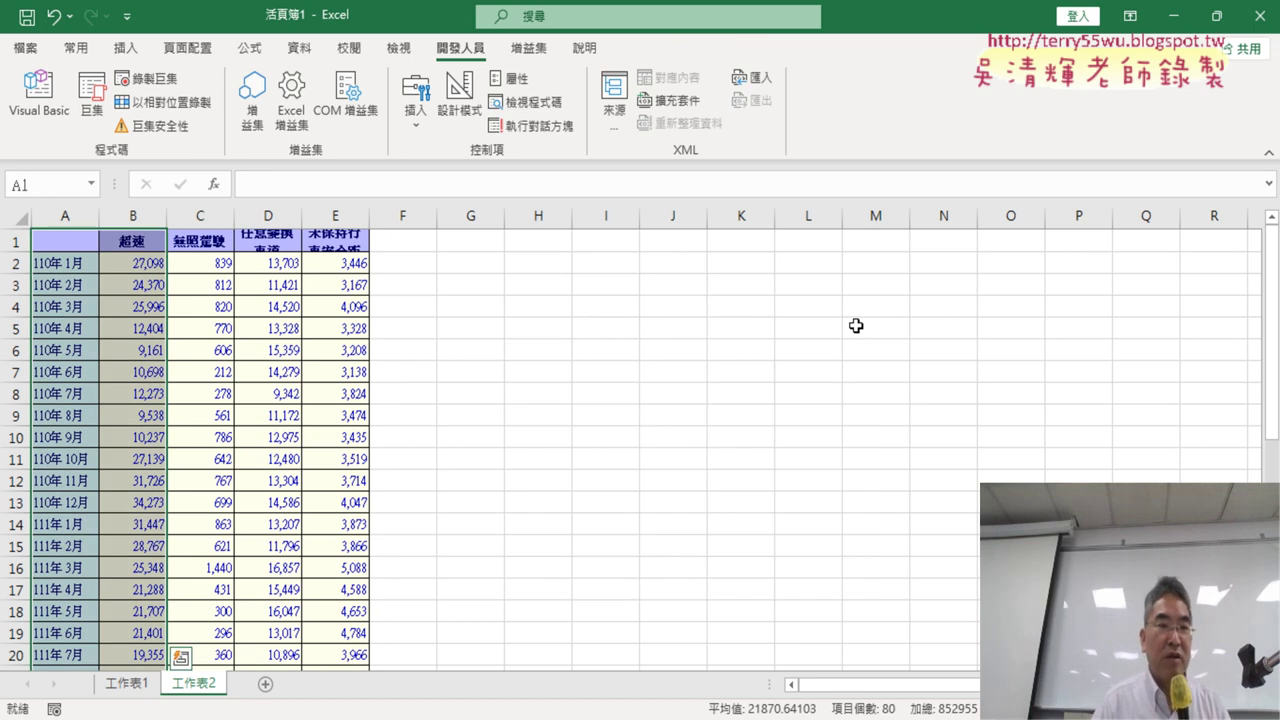
Step: Run 超速折線圖 to confirm it recreates the 超速 chart, then delete that chart
{"action": "left_click", "coordinate": [93, 114]}
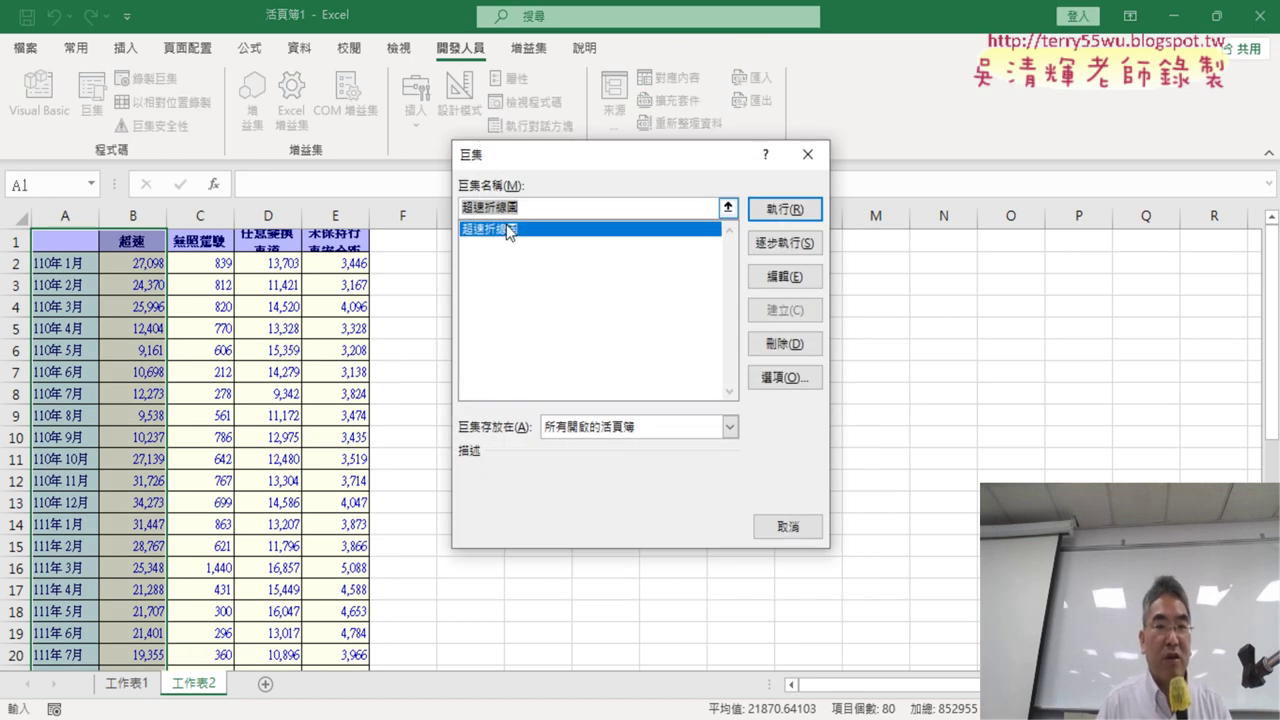
{"action": "left_click", "coordinate": [785, 209]}
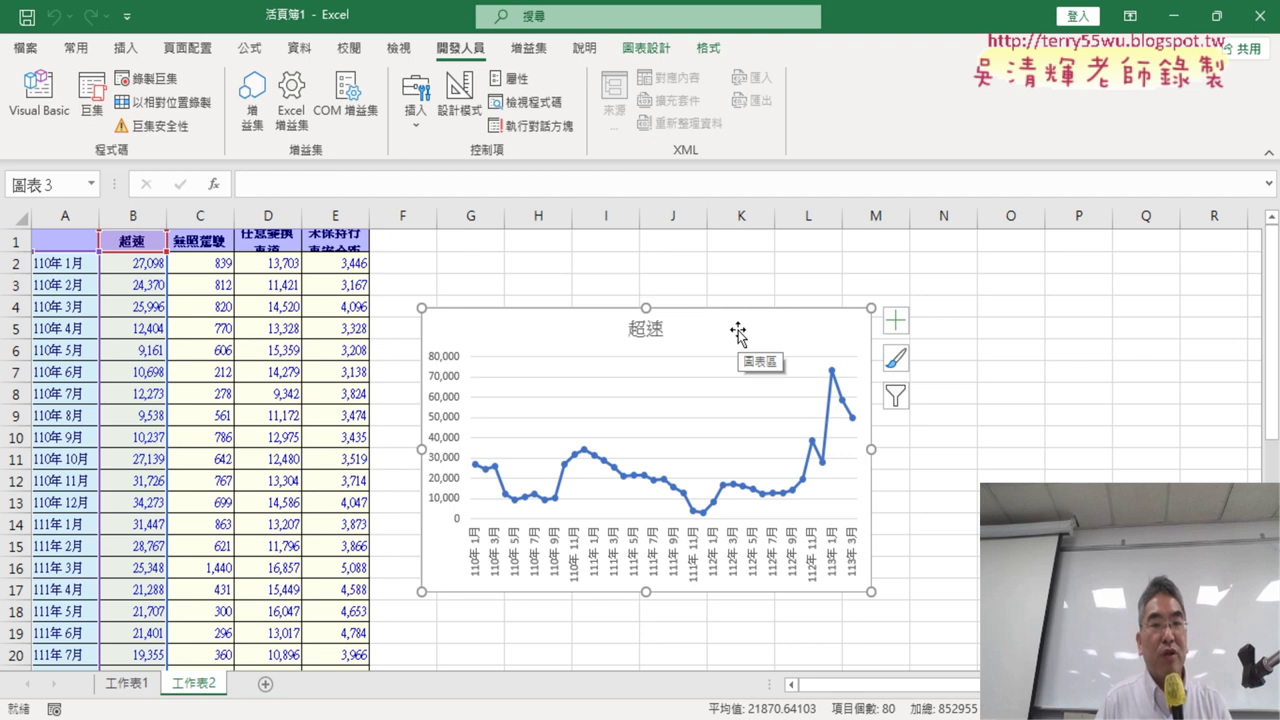
{"action": "key", "text": "Delete"}
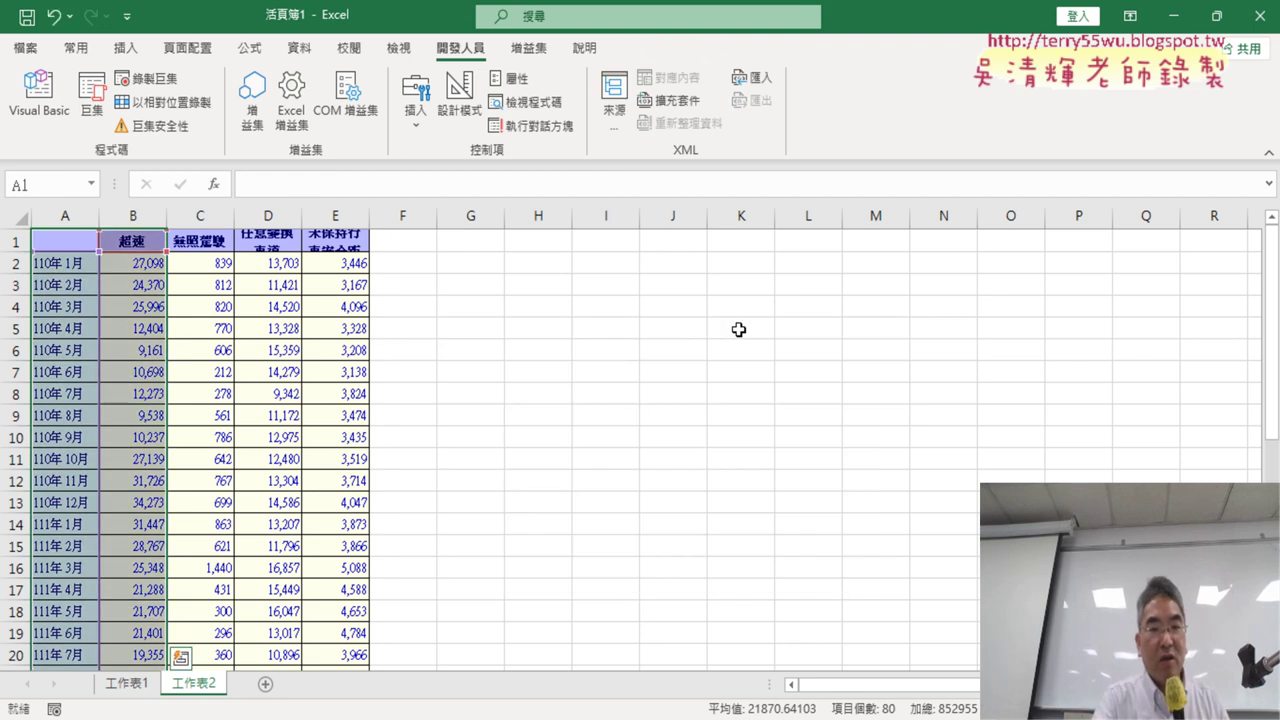
{"action": "left_click", "coordinate": [92, 98]}
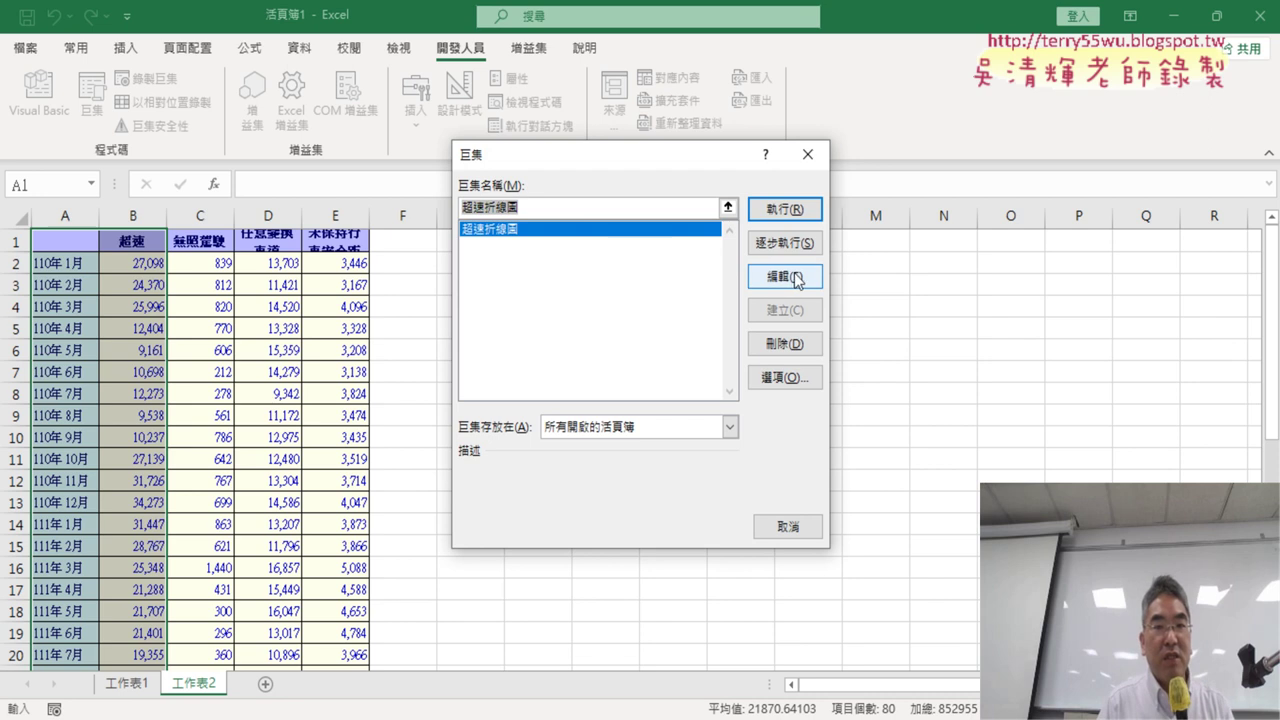
Step: Open the 超速折線圖 macro code and maximize its code window
{"action": "left_click", "coordinate": [757, 274]}
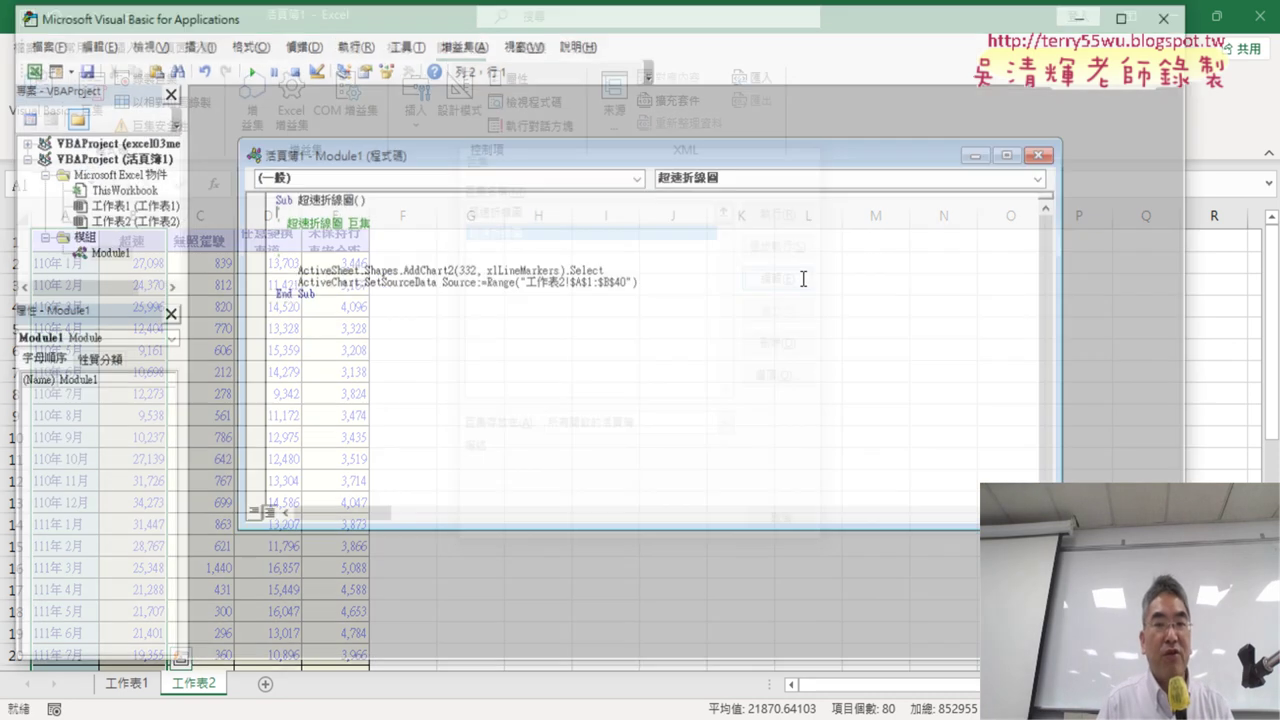
{"action": "left_click_drag", "start_coordinate": [284, 222], "coordinate": [286, 230]}
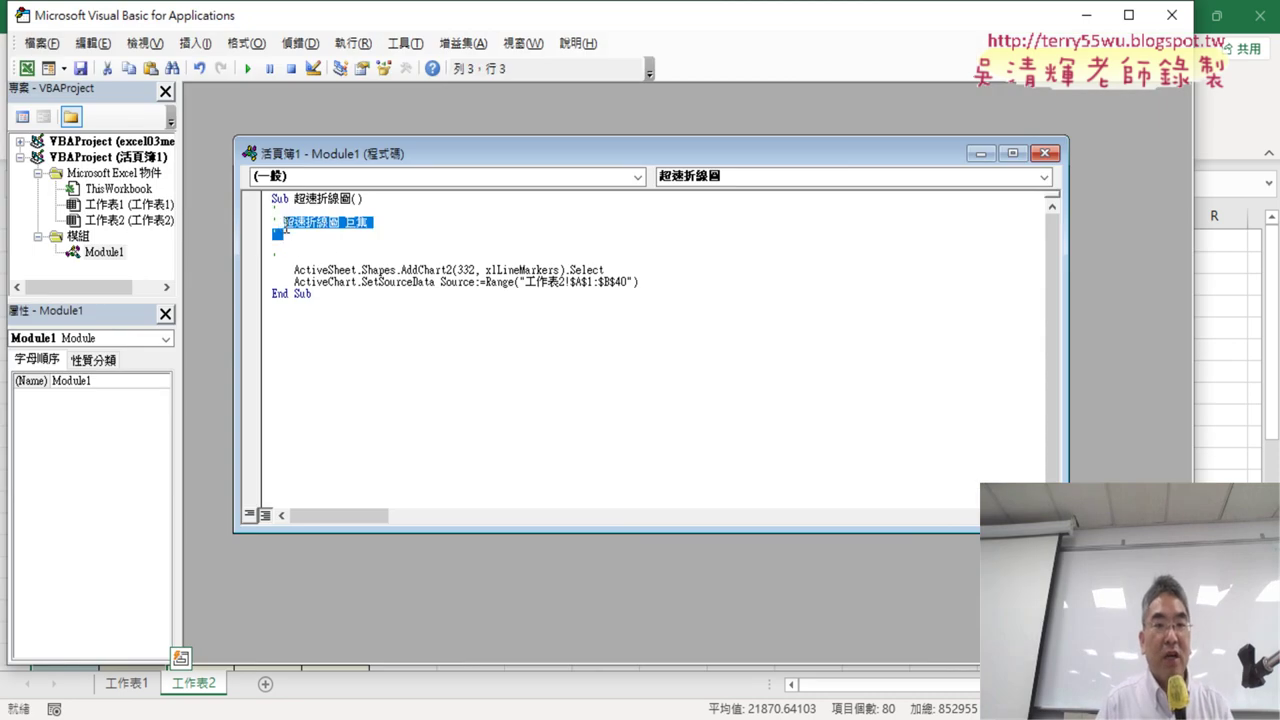
{"action": "left_click", "coordinate": [286, 248]}
{"action": "double_click", "coordinate": [479, 152]}
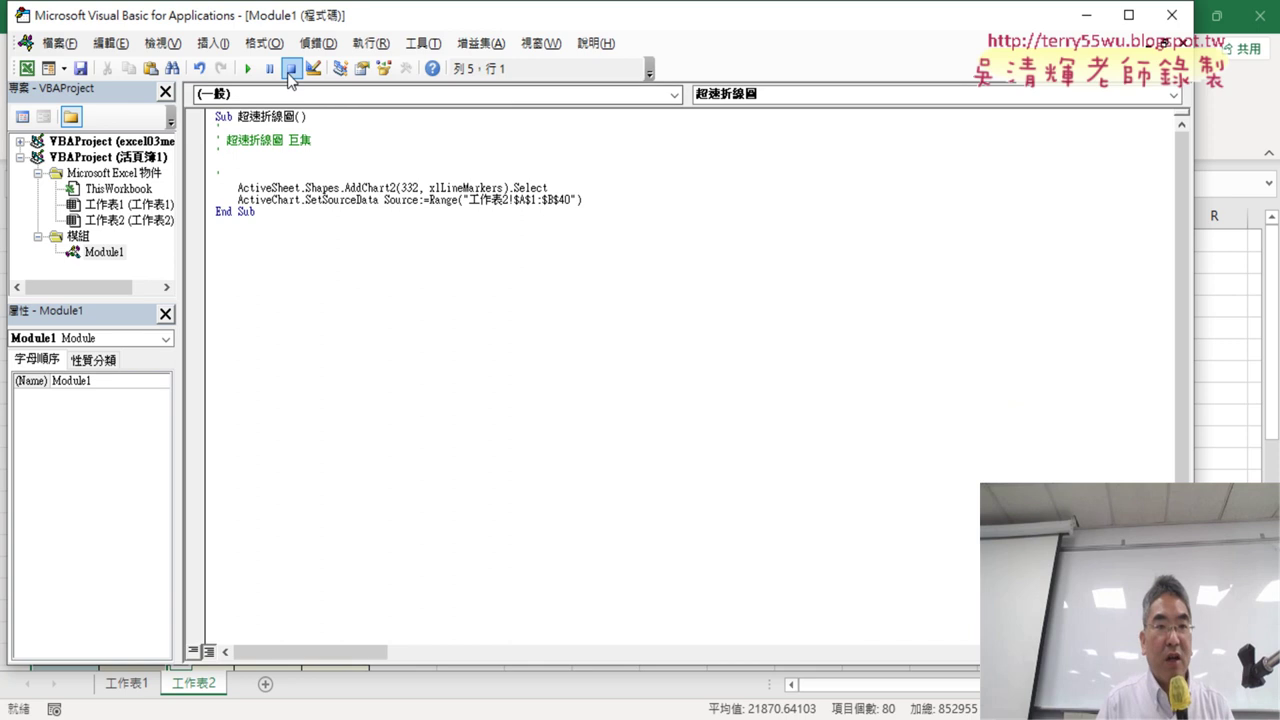
Step: Set the VBA code font size to 12 and delete the macro's comment lines
{"action": "left_click", "coordinate": [422, 43]}
{"action": "left_click", "coordinate": [445, 135]}
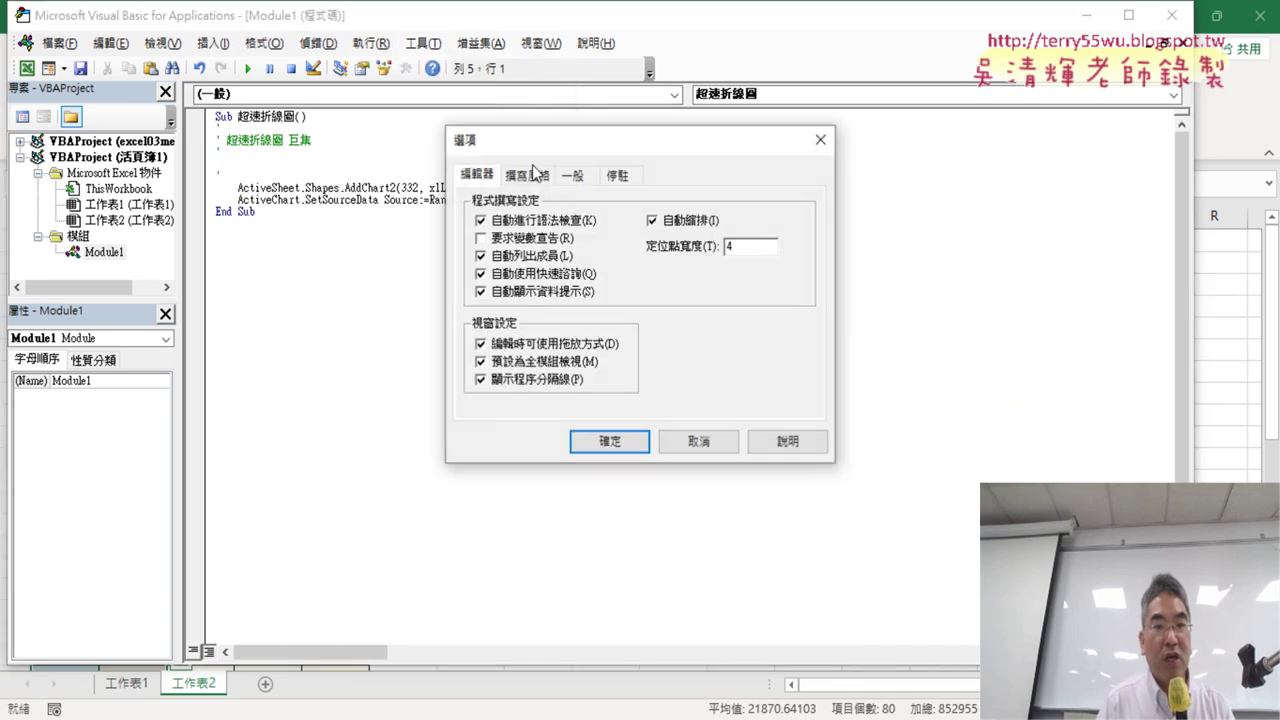
{"action": "left_click", "coordinate": [527, 175]}
{"action": "left_click", "coordinate": [728, 263]}
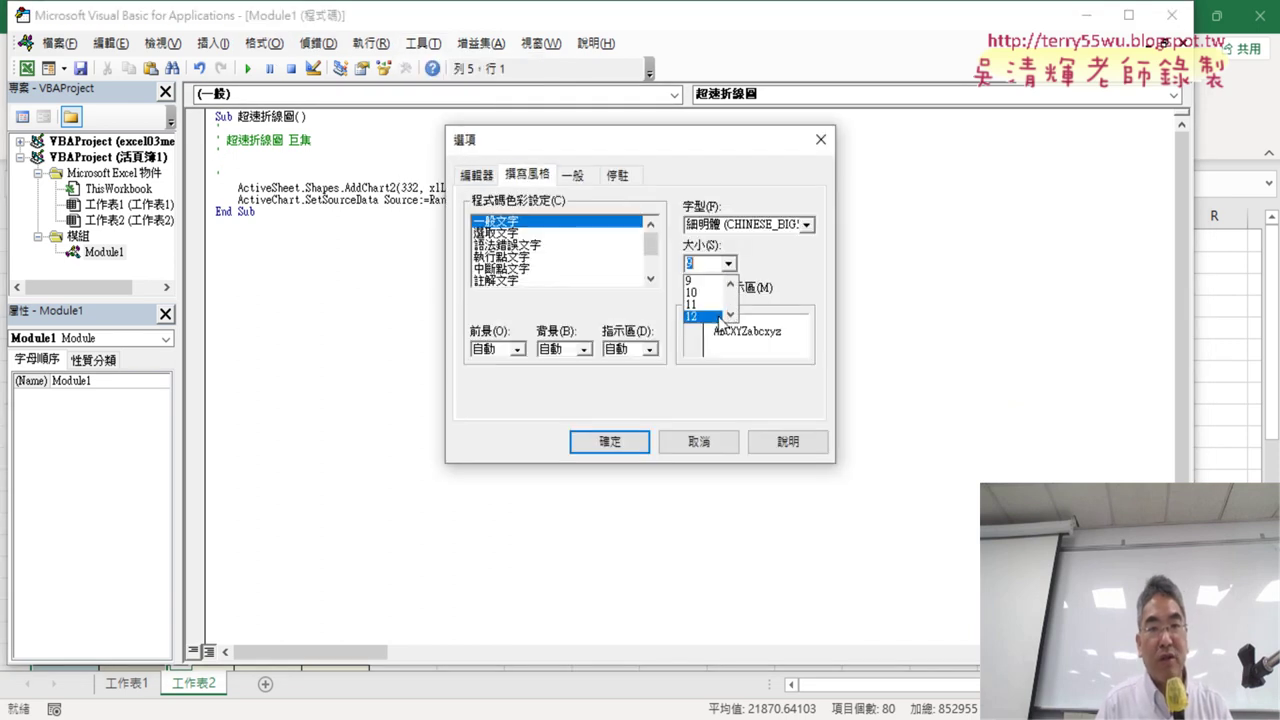
{"action": "left_click", "coordinate": [719, 318]}
{"action": "left_click", "coordinate": [609, 441]}
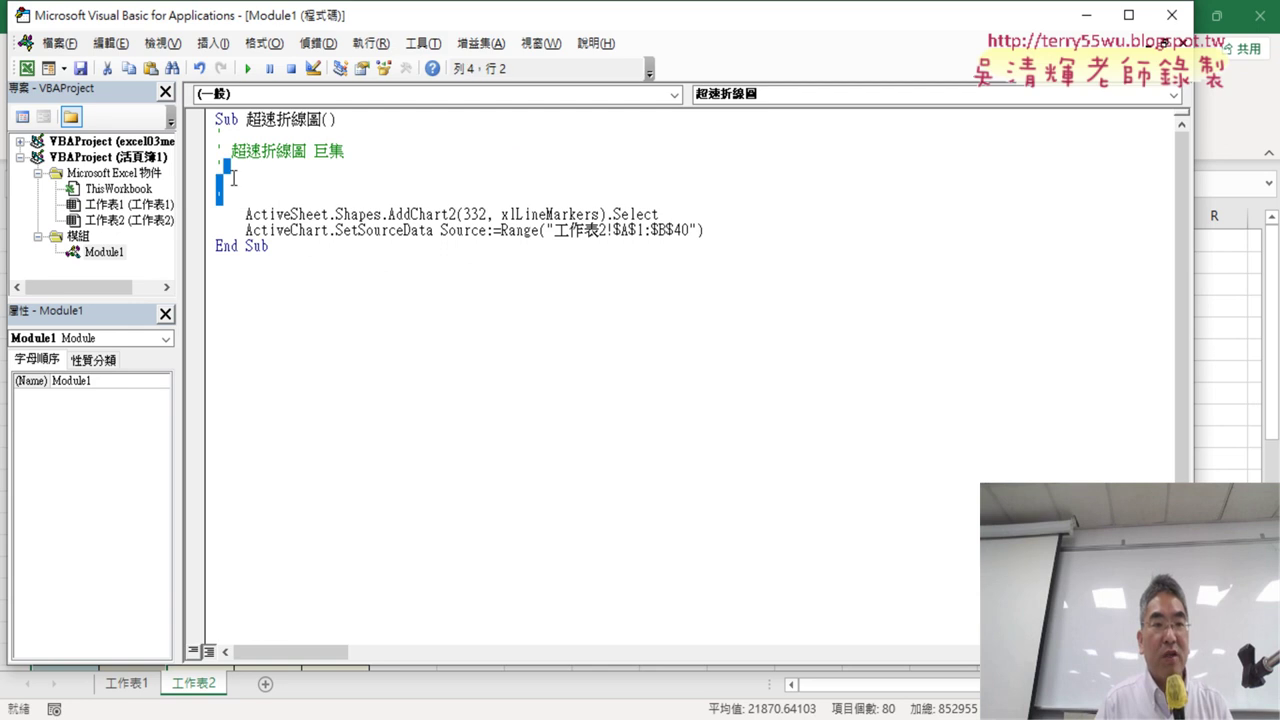
{"action": "left_click_drag", "start_coordinate": [228, 200], "coordinate": [212, 134]}
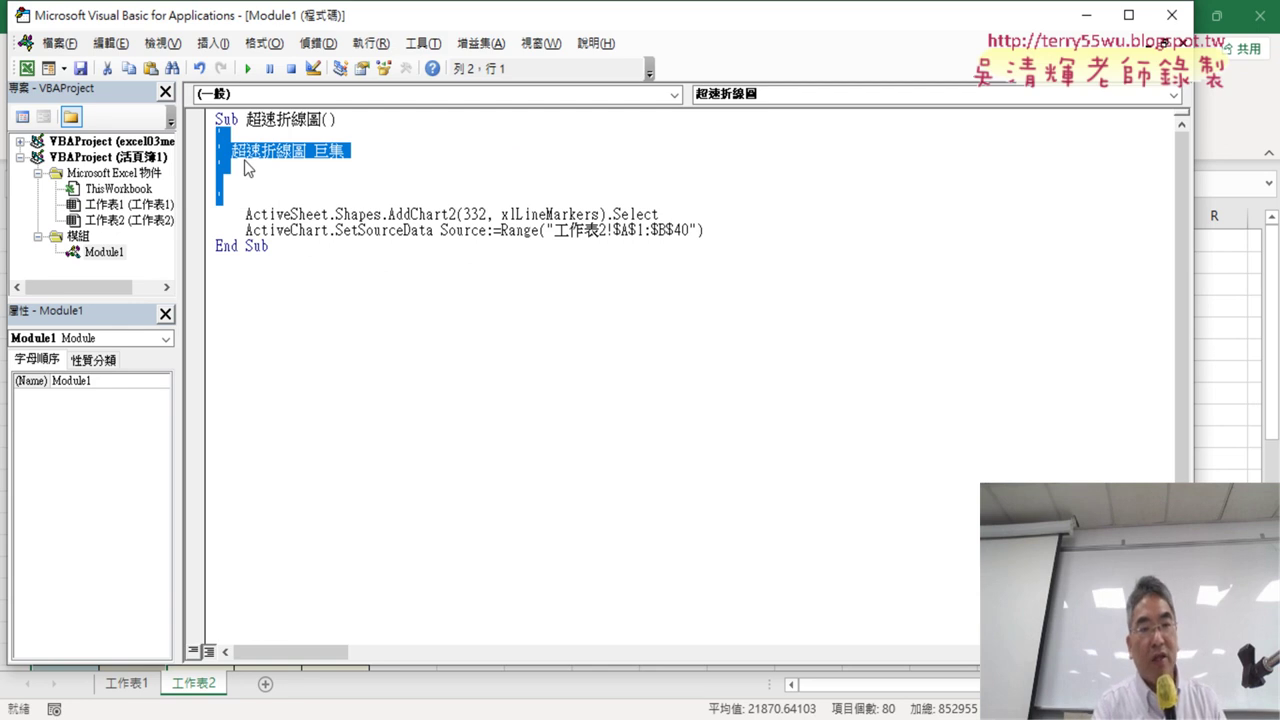
{"action": "key", "text": "Delete"}
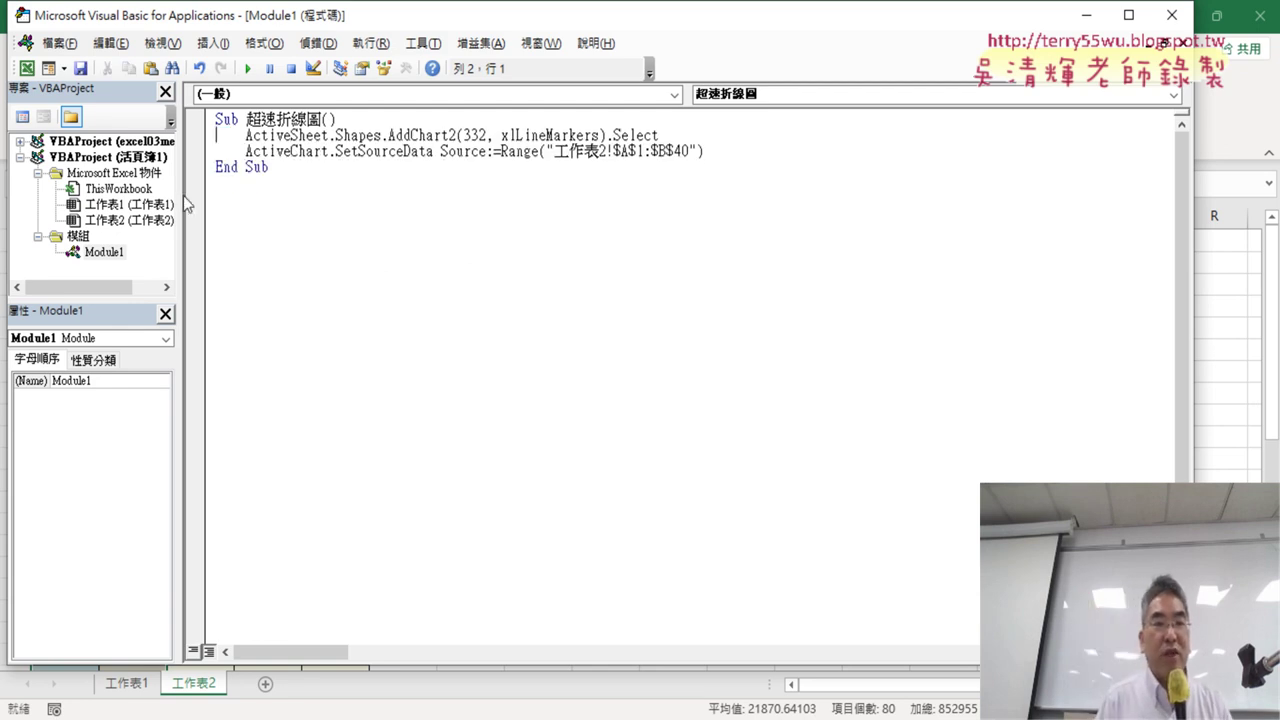
Step: Add Range("G1").Left as the Left argument after xlLineMarkers in AddChart2
{"action": "left_click_drag", "start_coordinate": [179, 193], "coordinate": [95, 195]}
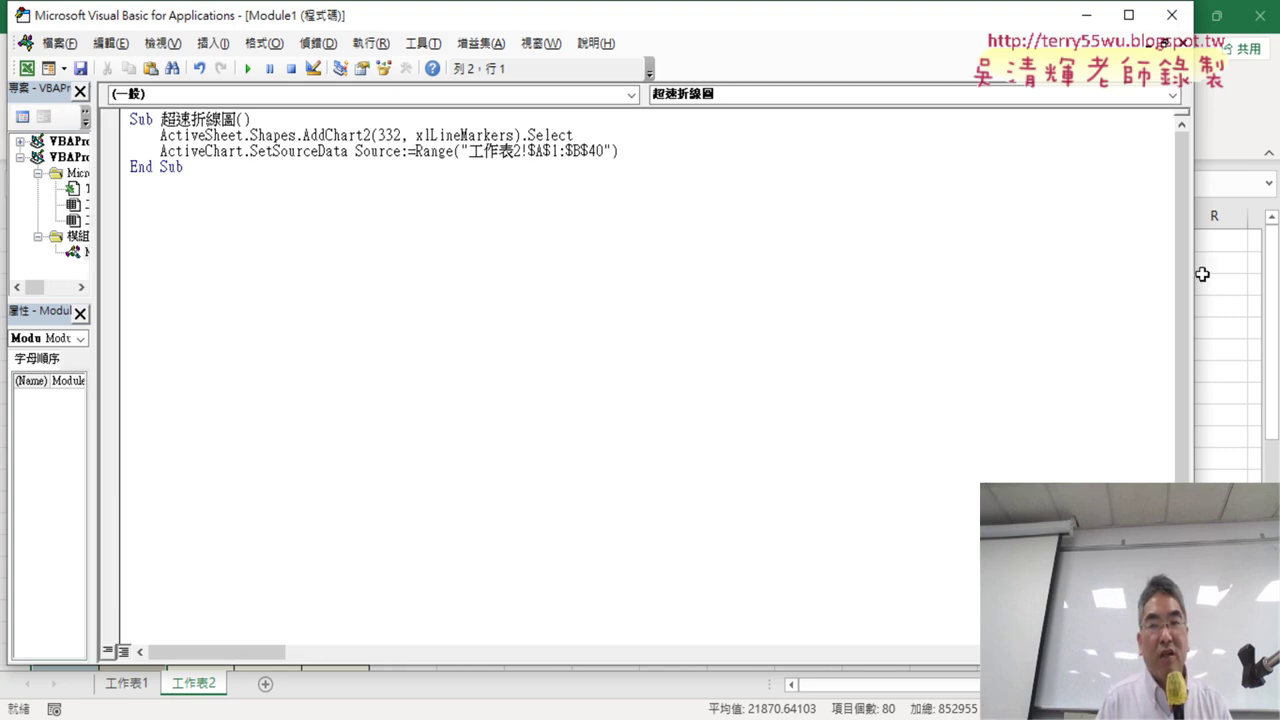
{"action": "mouse_move", "coordinate": [1193, 274]}
{"action": "left_mouse_down"}
{"action": "mouse_move", "coordinate": [330, 320]}
{"action": "mouse_move", "coordinate": [343, 320]}
{"action": "left_mouse_up"}
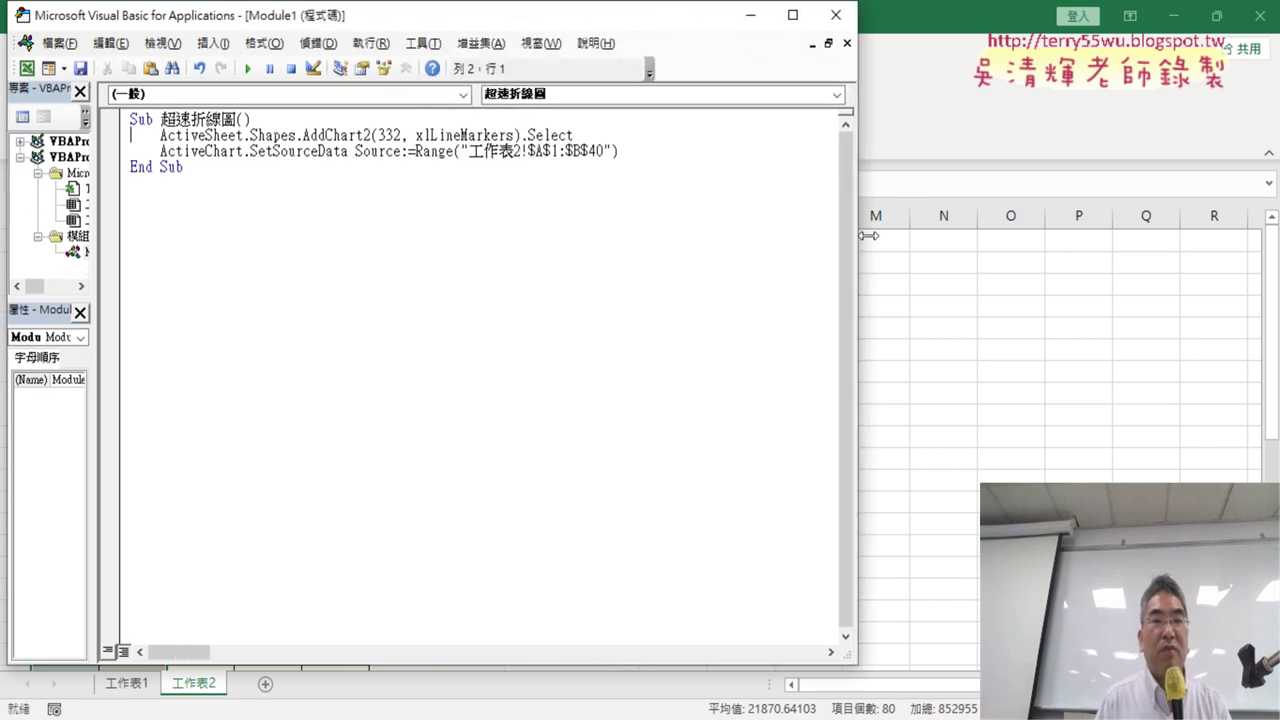
{"action": "left_click_drag", "start_coordinate": [343, 225], "coordinate": [962, 225]}
{"action": "left_click", "coordinate": [517, 135]}
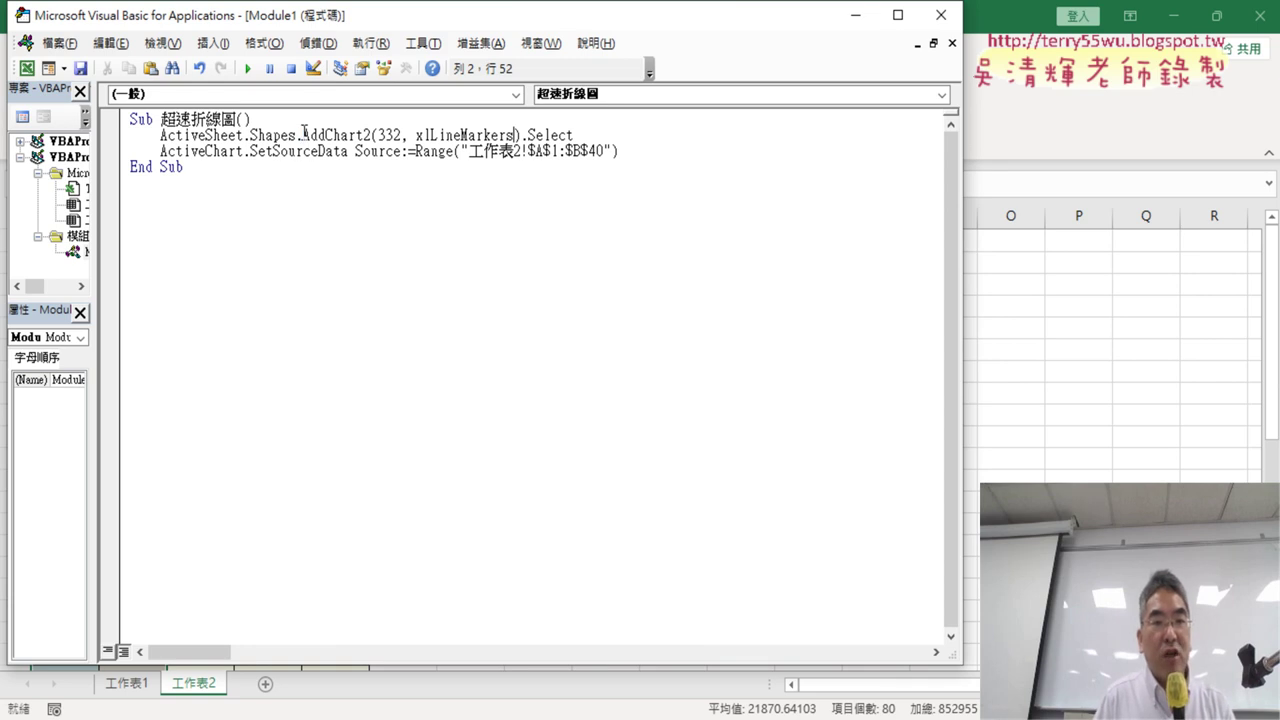
{"action": "left_click_drag", "start_coordinate": [303, 135], "coordinate": [372, 135]}
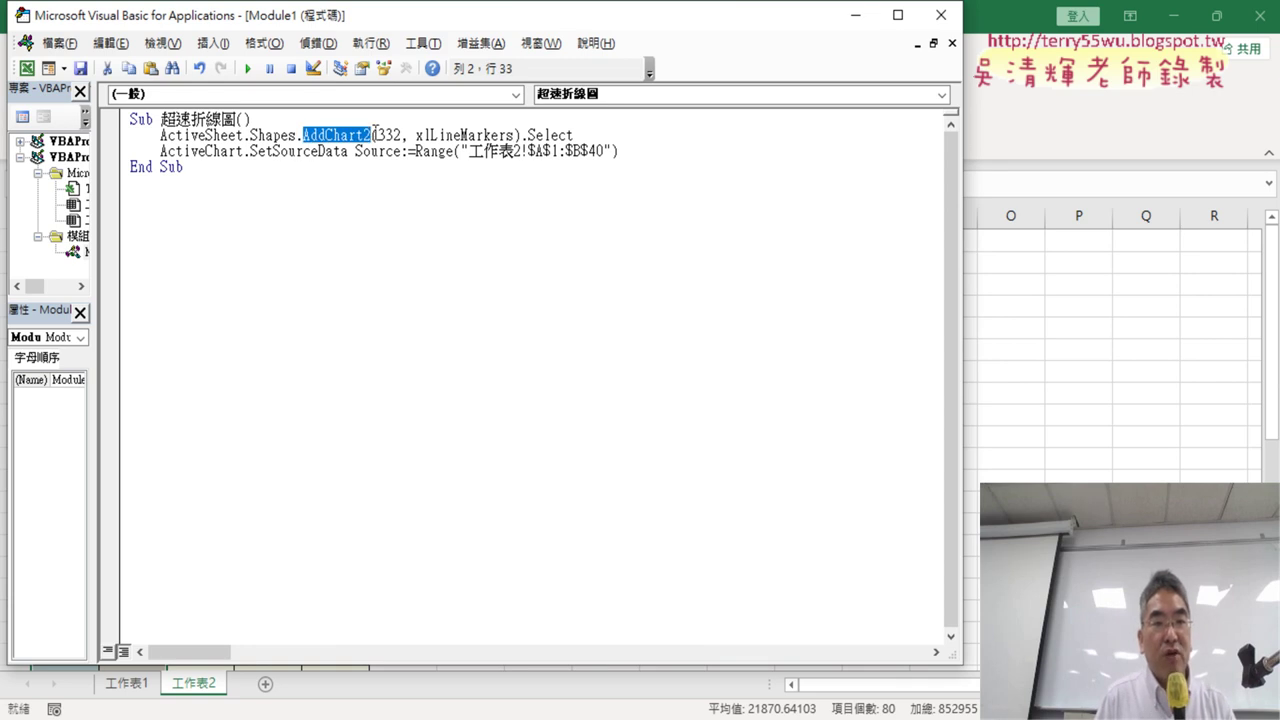
{"action": "left_click", "coordinate": [517, 135]}
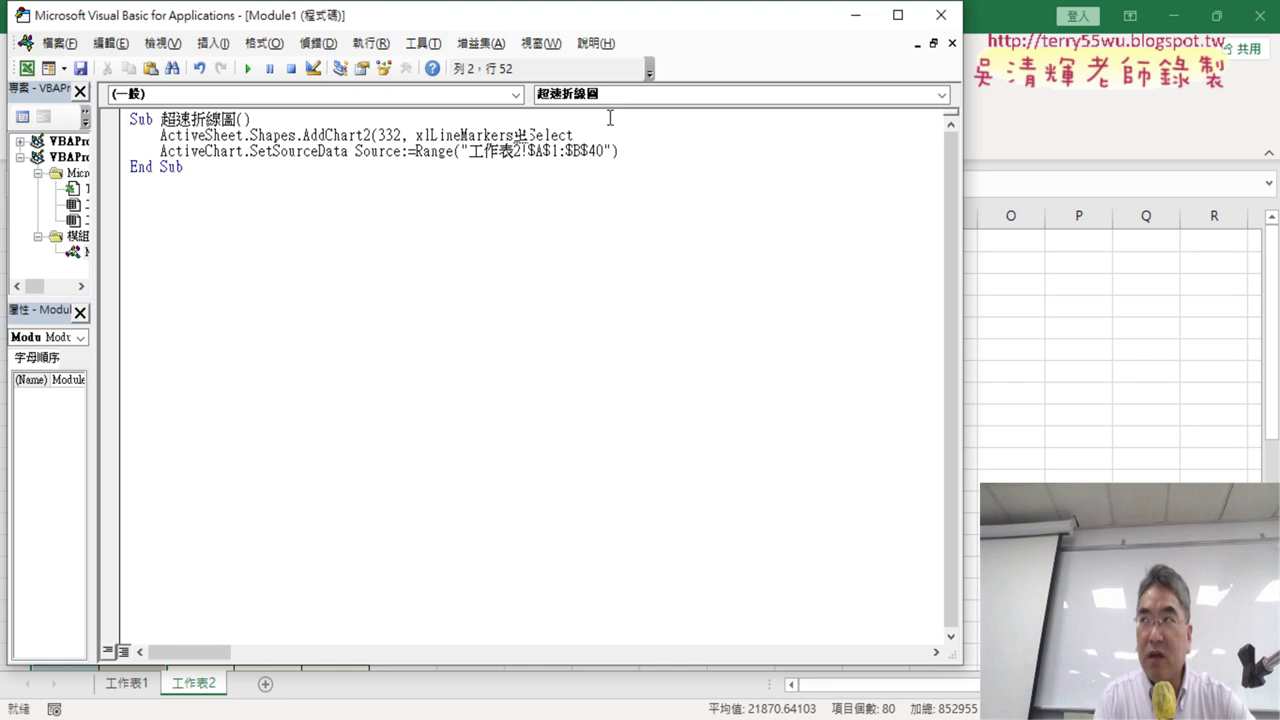
{"action": "type", "text": ","}
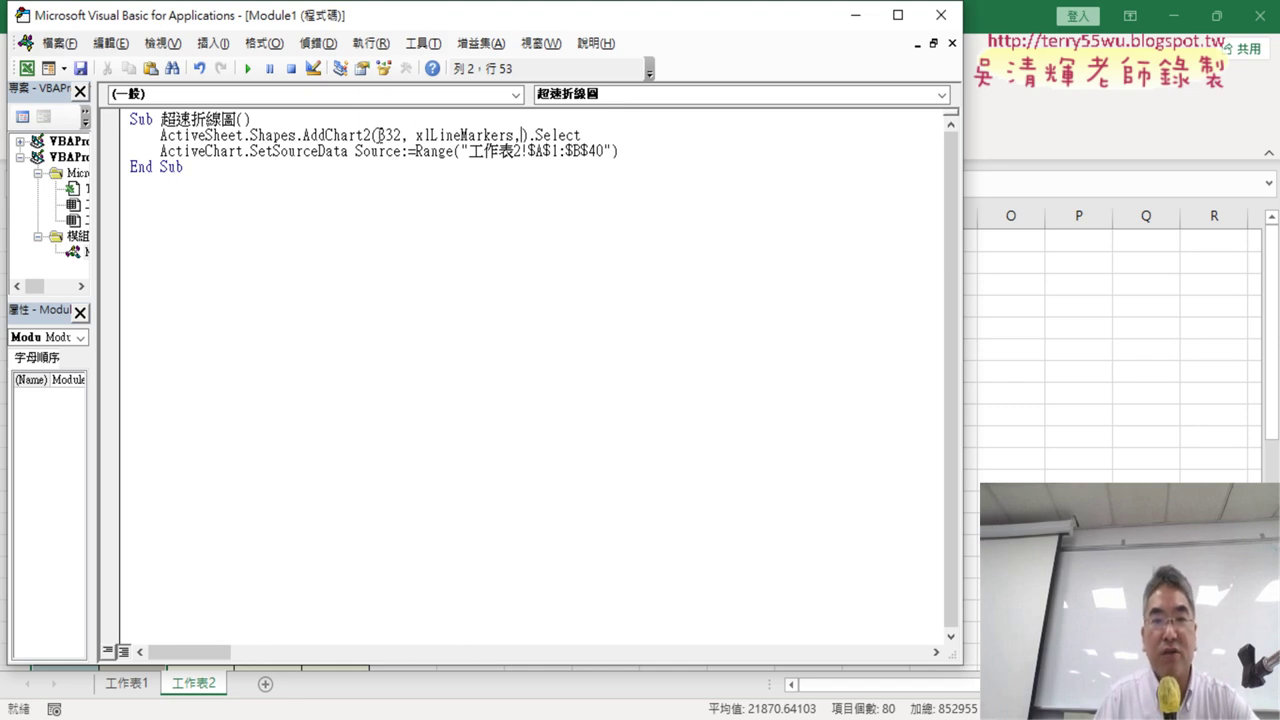
{"action": "left_click_drag", "start_coordinate": [378, 135], "coordinate": [502, 135]}
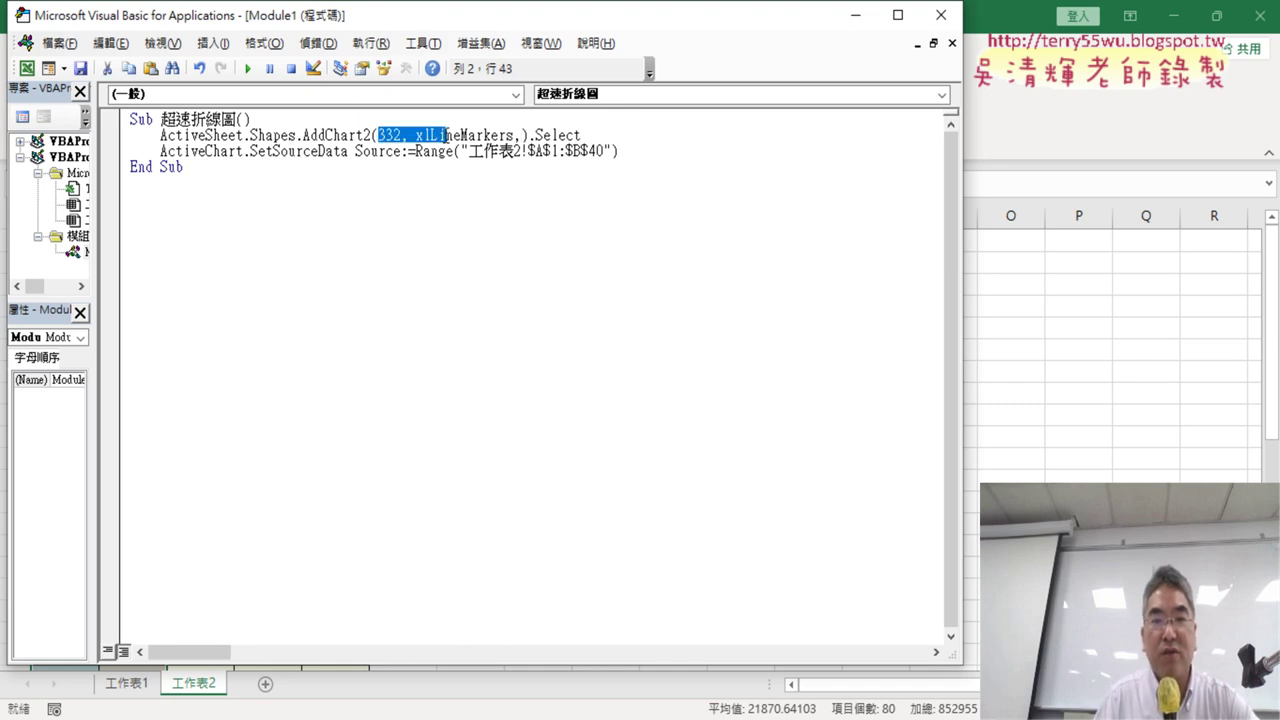
{"action": "left_click", "coordinate": [520, 135]}
{"action": "type", "text": ","}
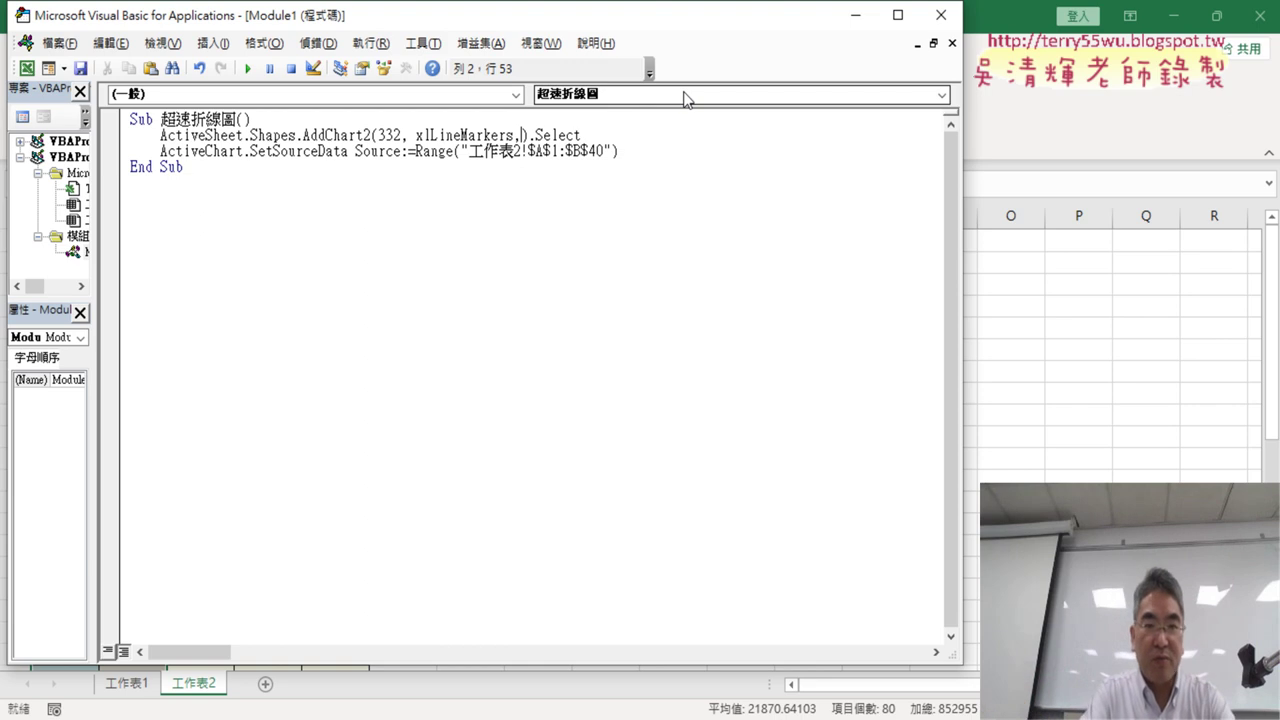
{"action": "type", "text": "range"}
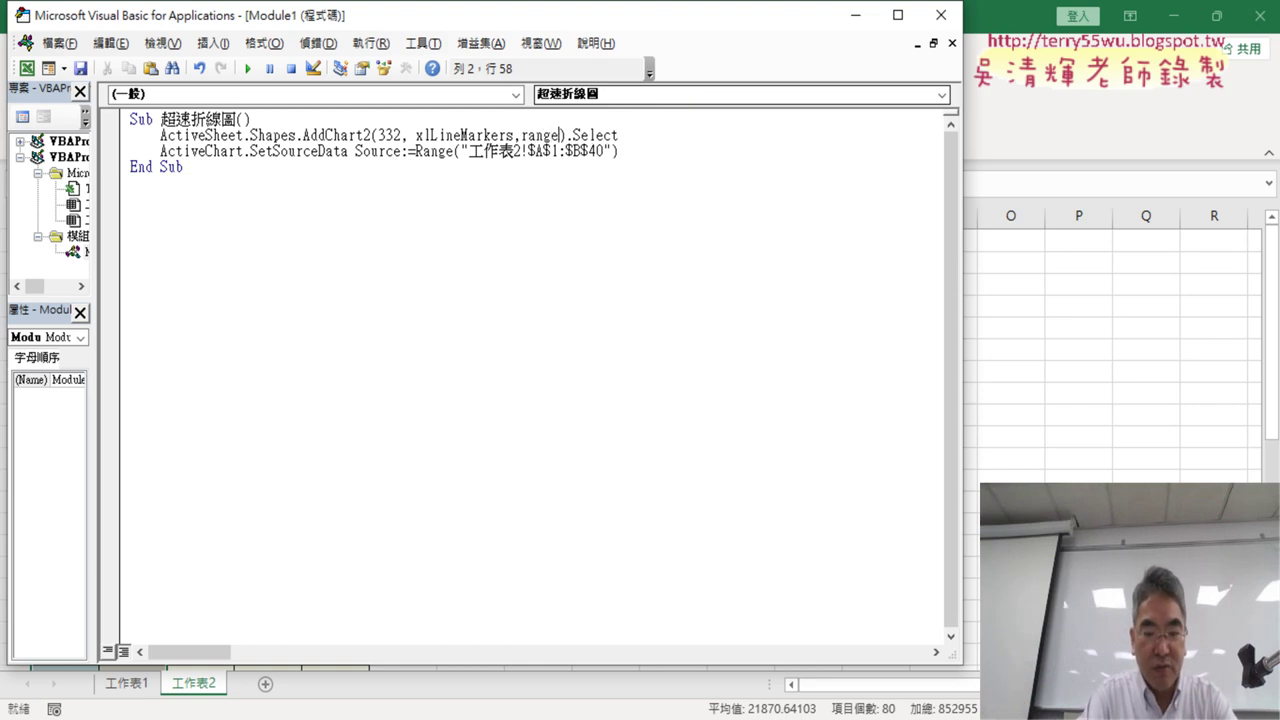
{"action": "type", "text": "(\"G"}
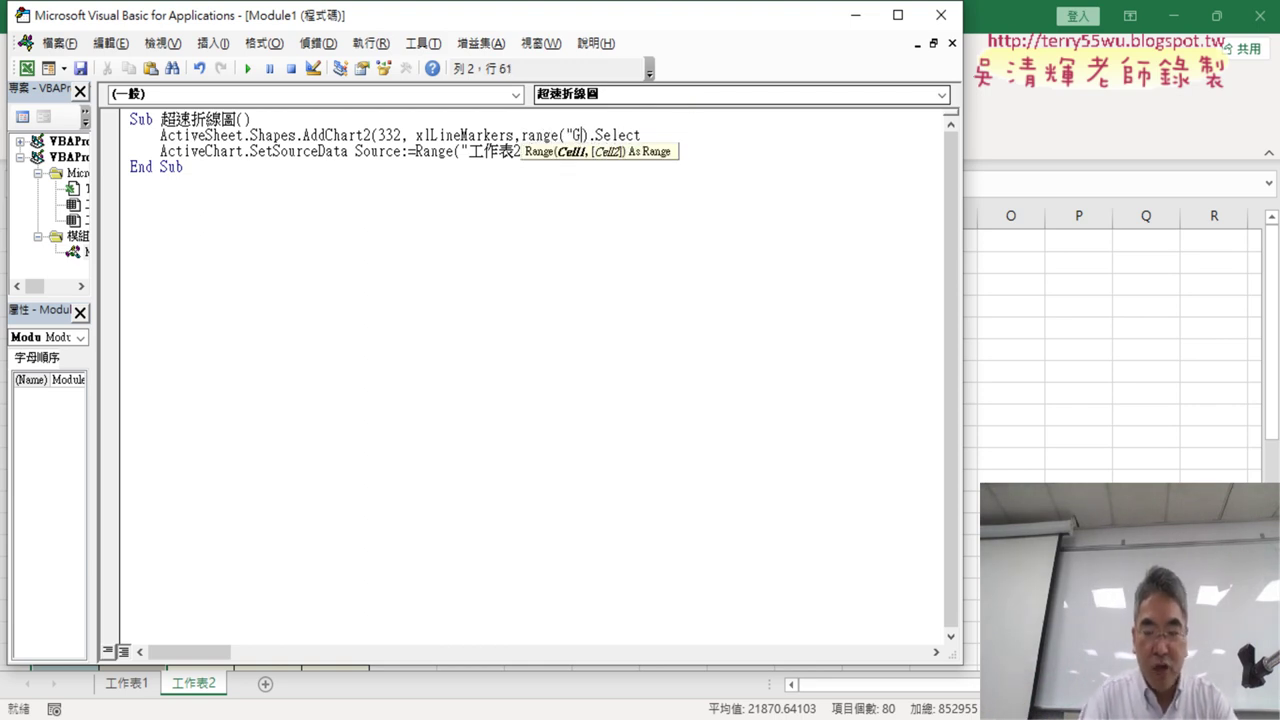
{"action": "type", "text": "1\")"}
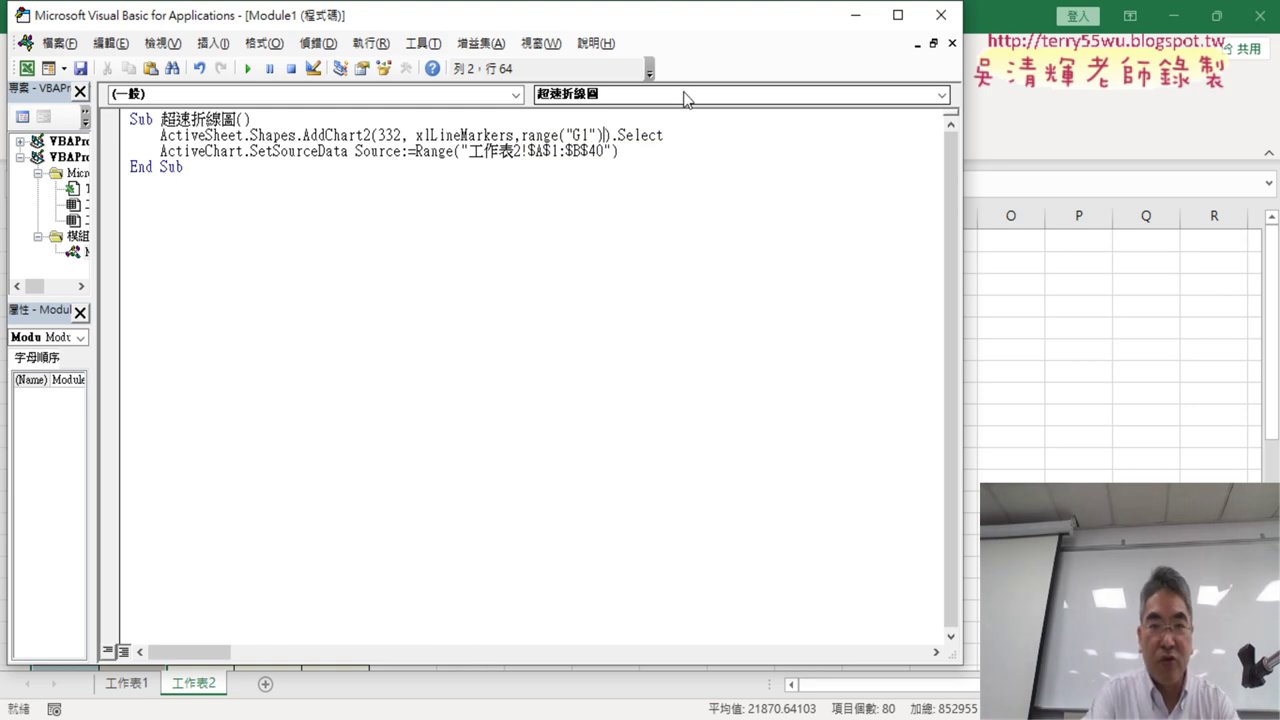
{"action": "type", "text": ".le"}
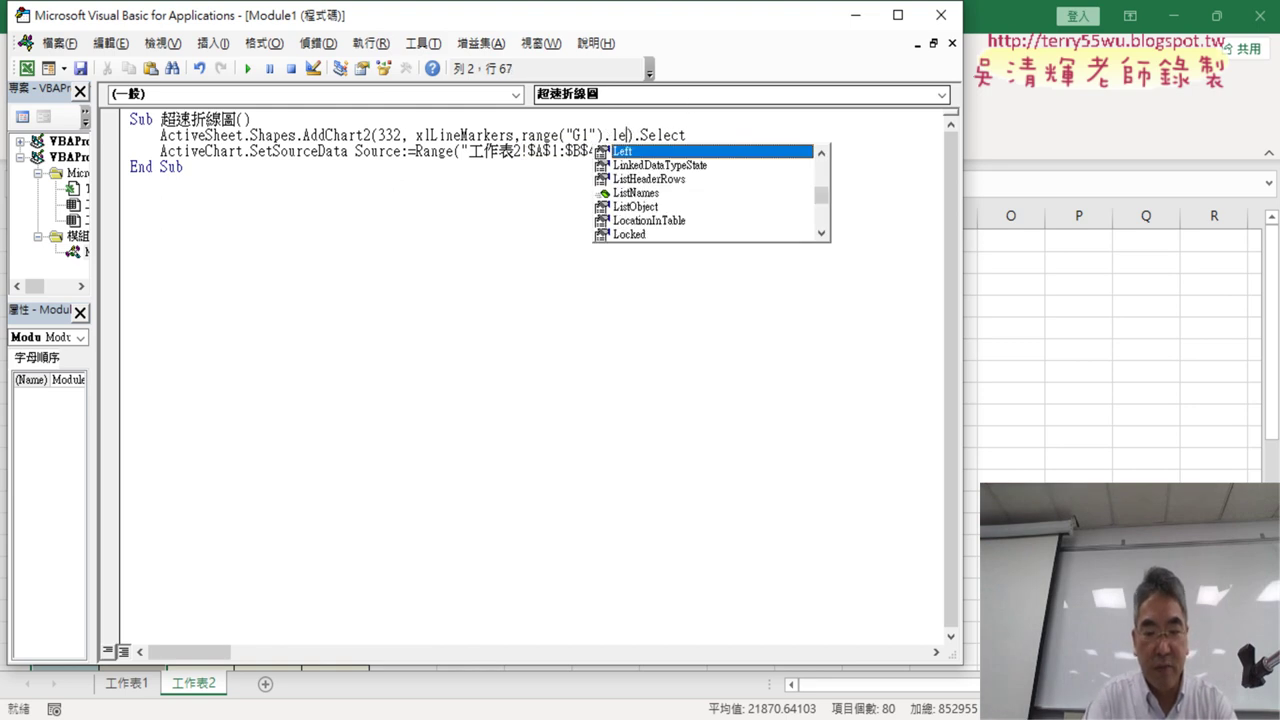
{"action": "type", "text": "ft"}
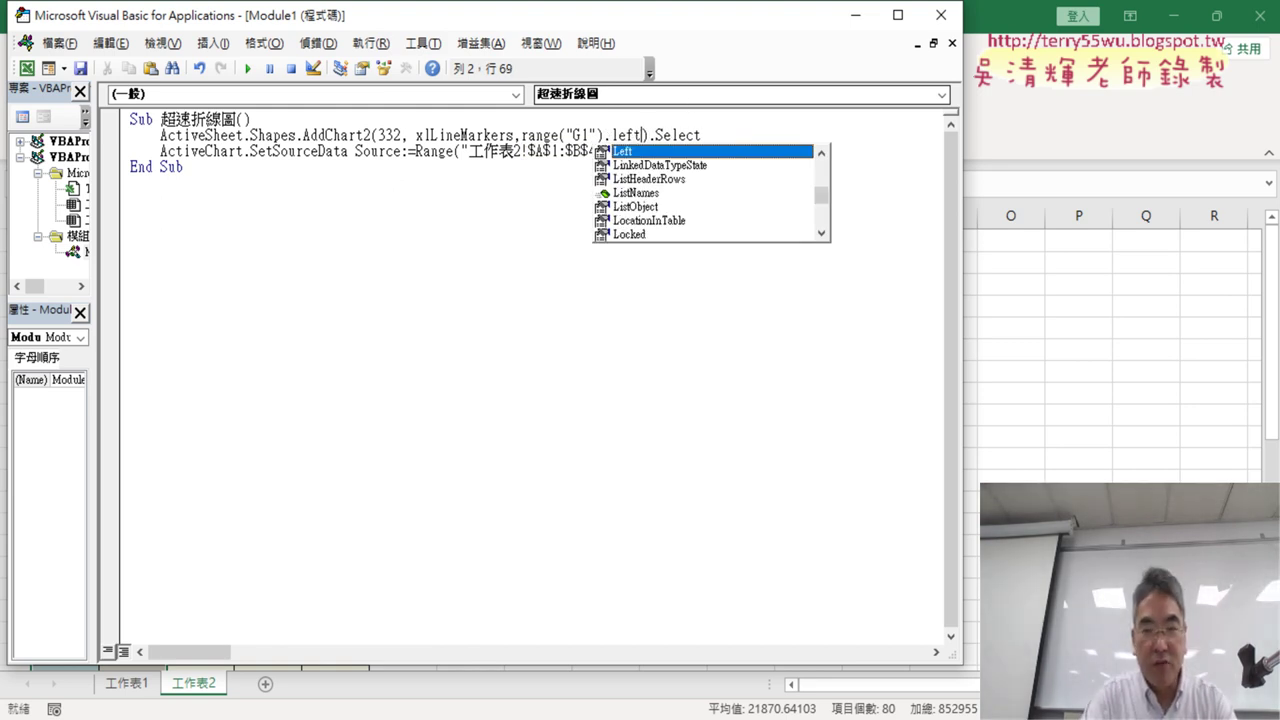
{"action": "type", "text": ","}
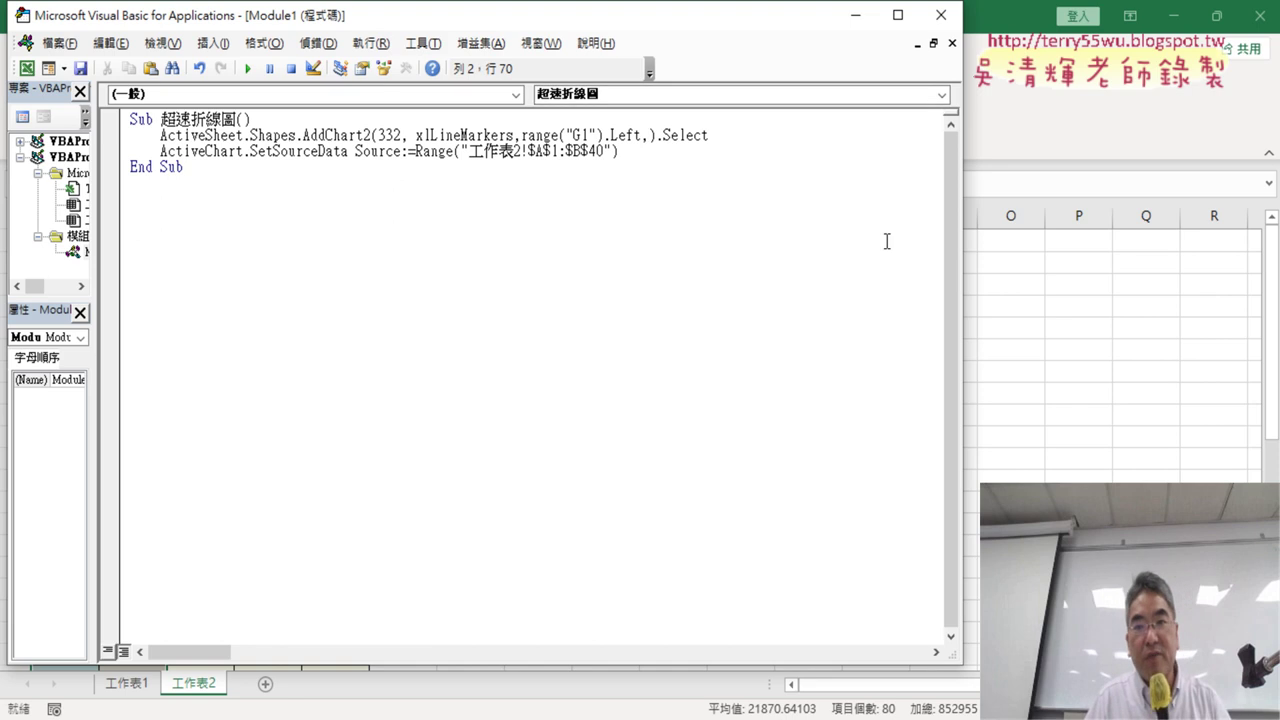
Step: Add Range("G1").Top as the Top argument by reusing the copied G1 reference
{"action": "left_click_drag", "start_coordinate": [960, 257], "coordinate": [393, 245]}
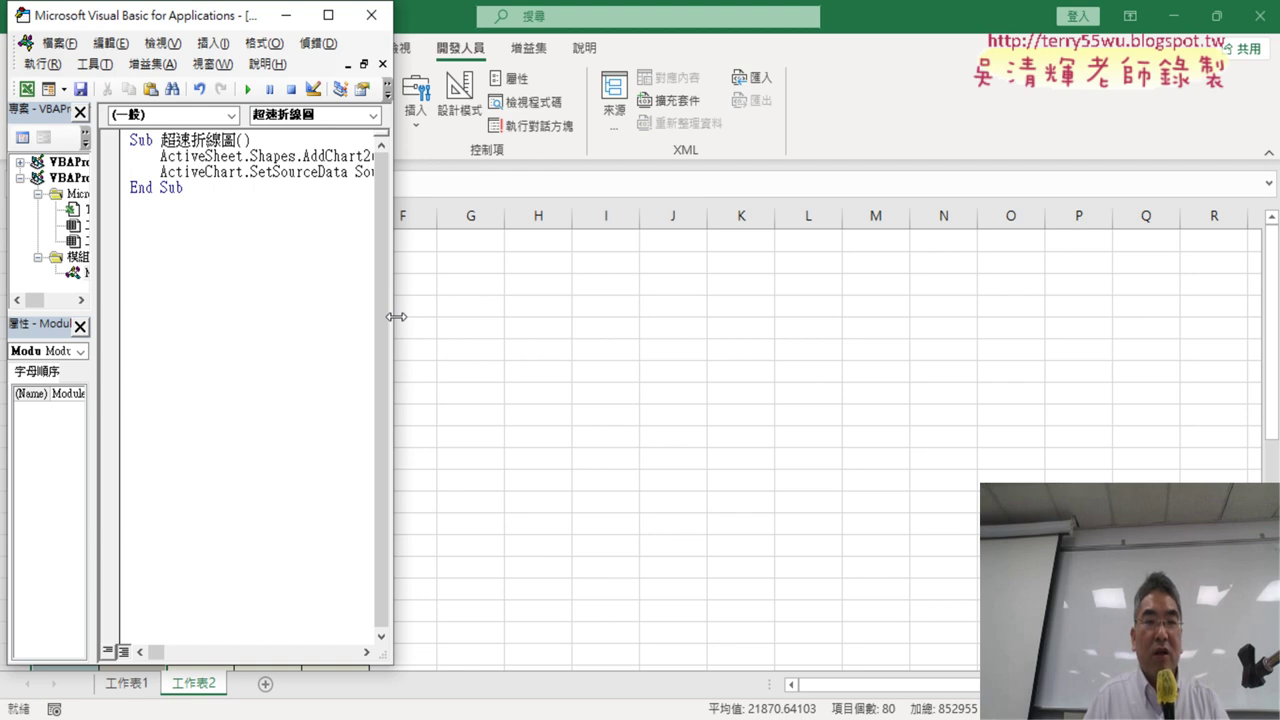
{"action": "left_click_drag", "start_coordinate": [397, 316], "coordinate": [979, 250]}
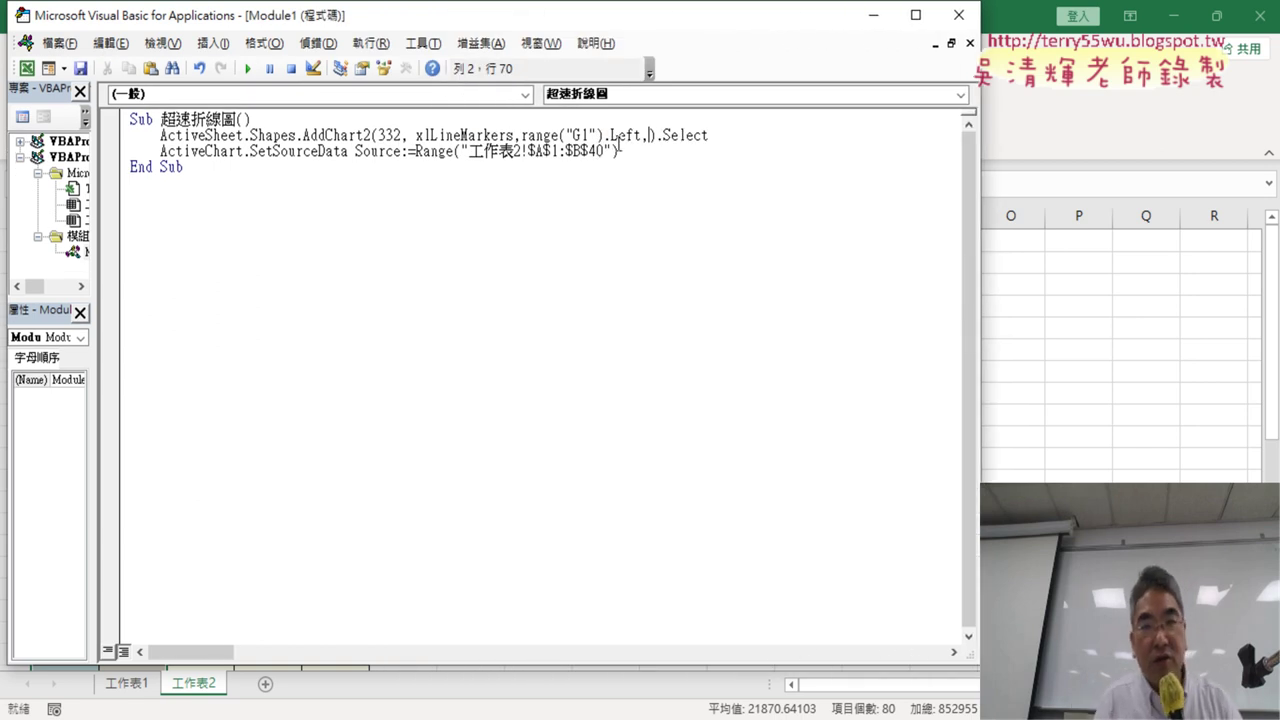
{"action": "left_click_drag", "start_coordinate": [604, 135], "coordinate": [527, 145]}
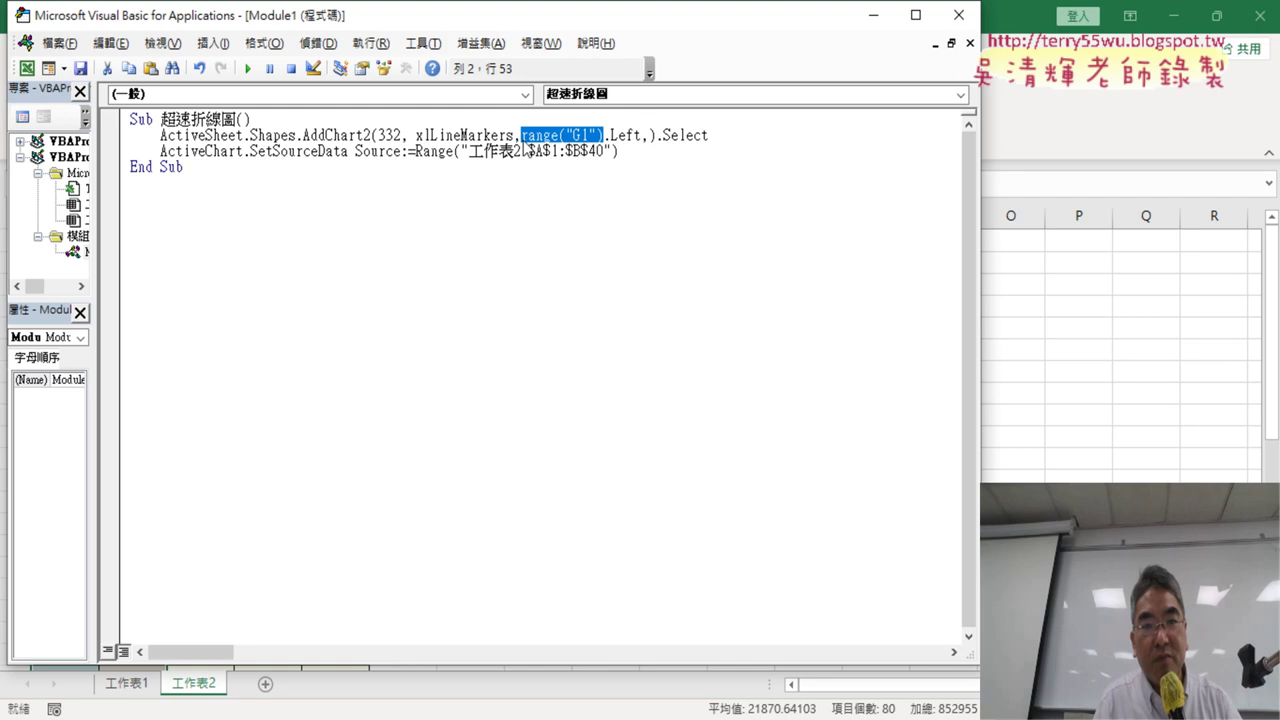
{"action": "key", "text": "ctrl+c"}
{"action": "left_click", "coordinate": [650, 135]}
{"action": "key", "text": "ctrl+v"}
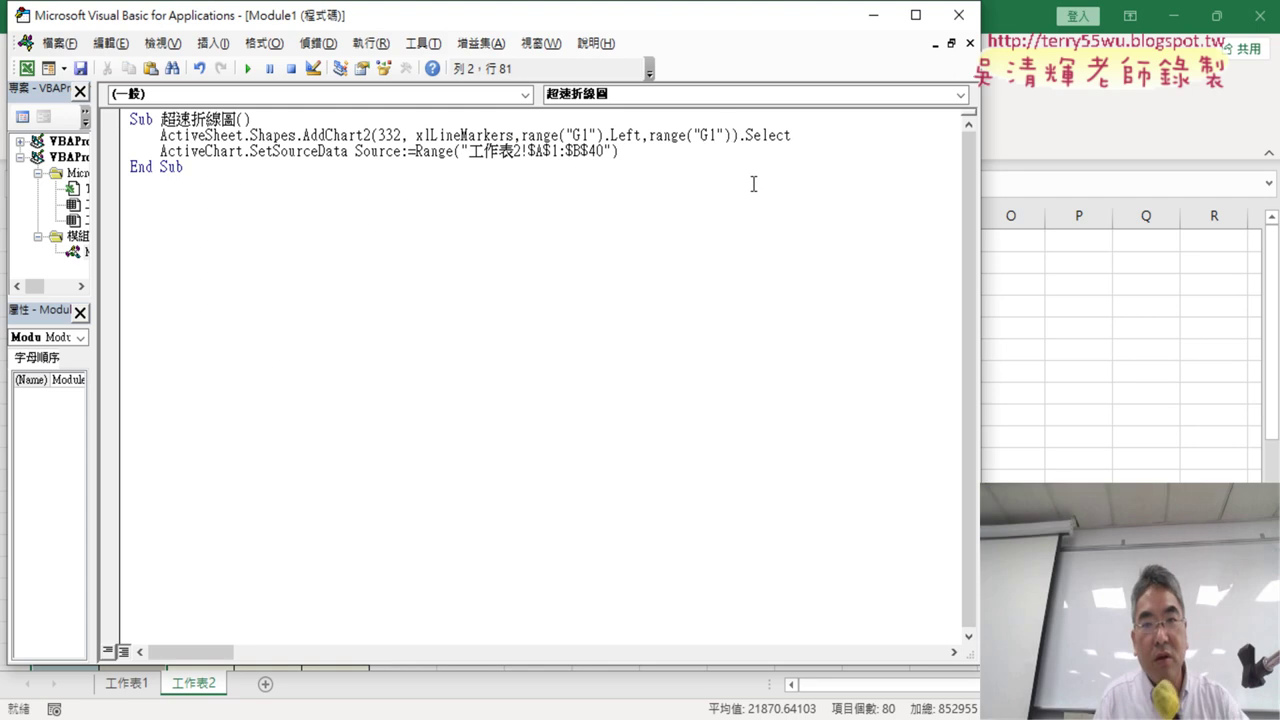
{"action": "type", "text": ".top"}
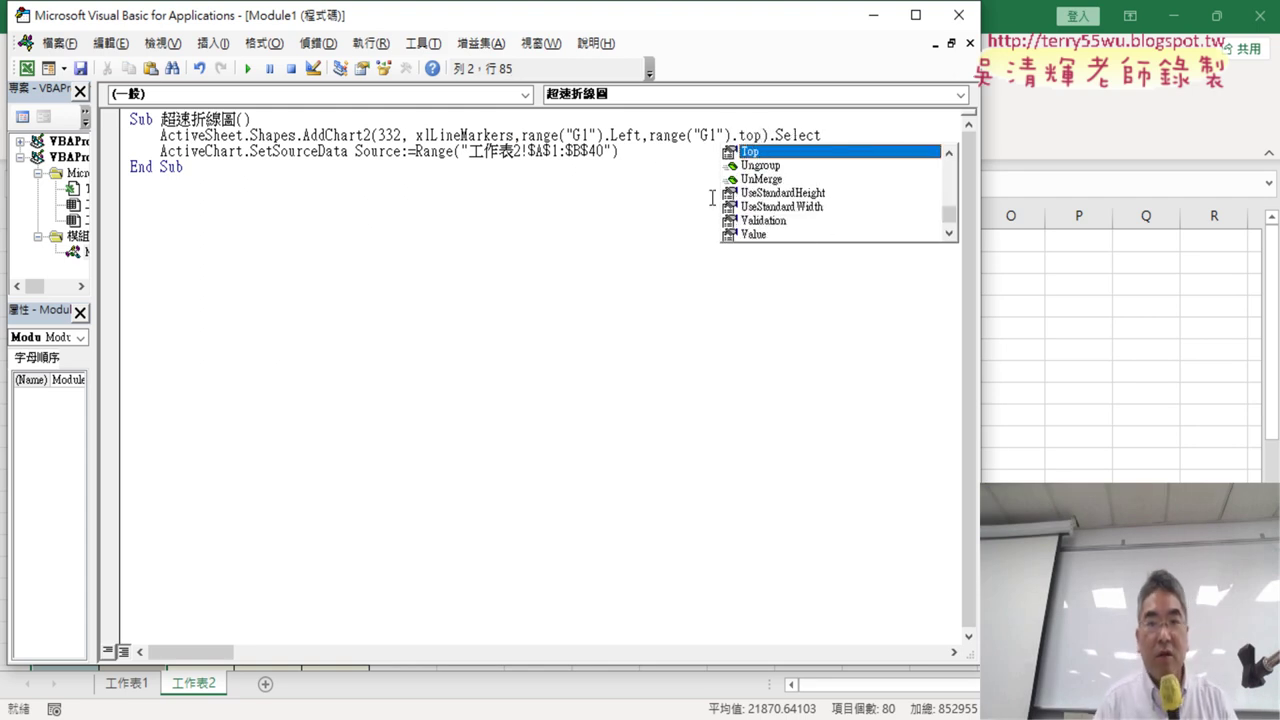
{"action": "key", "text": "Tab"}
{"action": "left_click", "coordinate": [639, 469]}
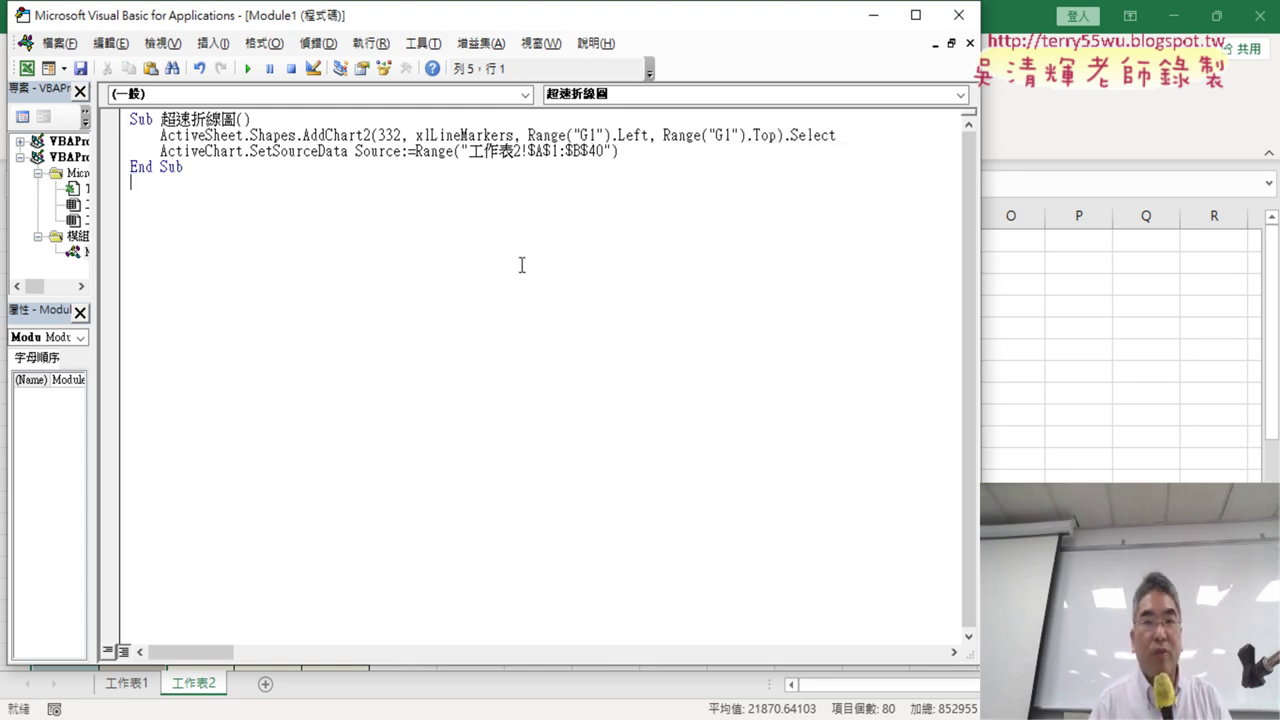
{"action": "left_click_drag", "start_coordinate": [529, 134], "coordinate": [776, 135]}
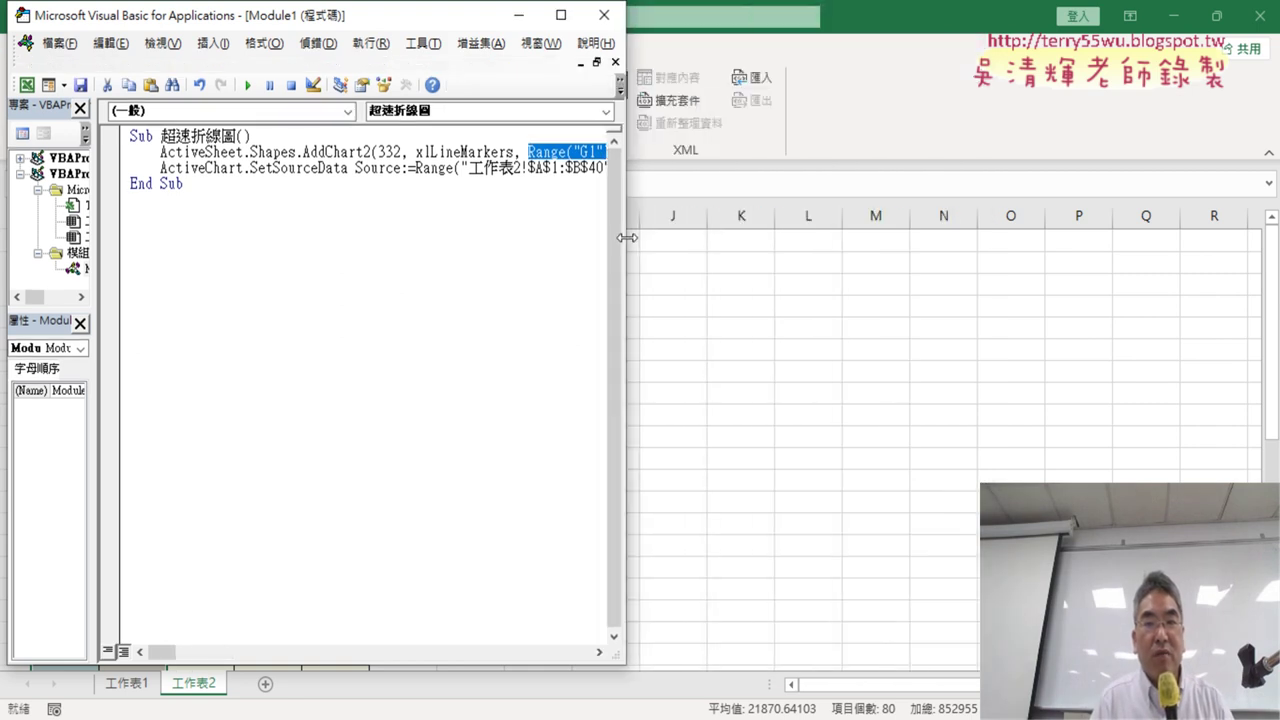
Step: Run the edited 超速折線圖 macro, verify the chart starts at G1, and delete it
{"action": "left_click_drag", "start_coordinate": [982, 220], "coordinate": [420, 237]}
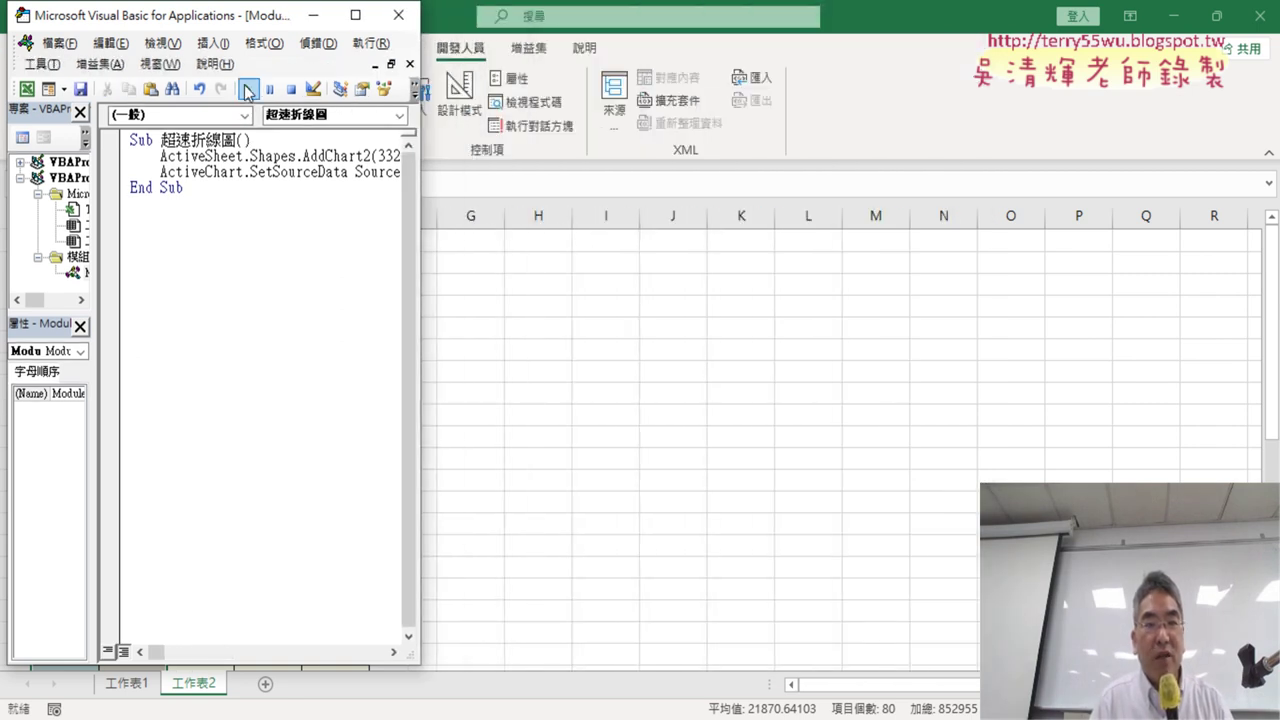
{"action": "left_click", "coordinate": [247, 89]}
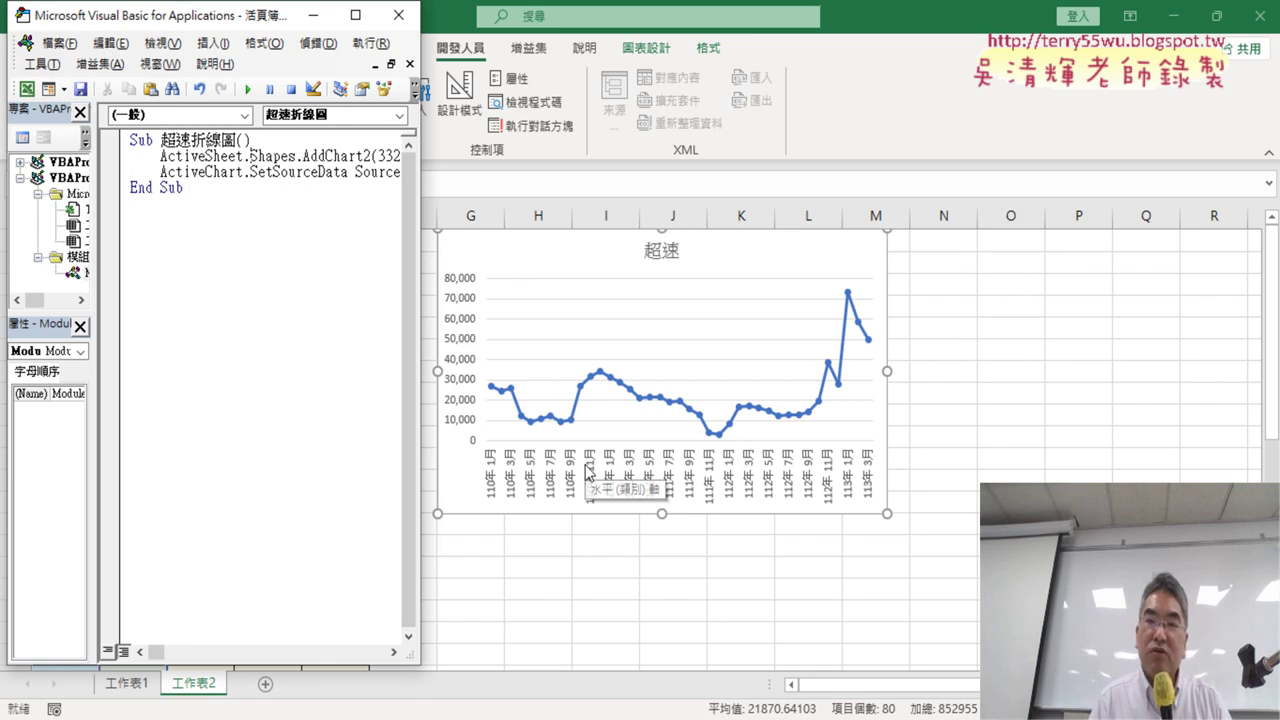
{"action": "left_click", "coordinate": [873, 261]}
{"action": "key", "text": "Delete"}
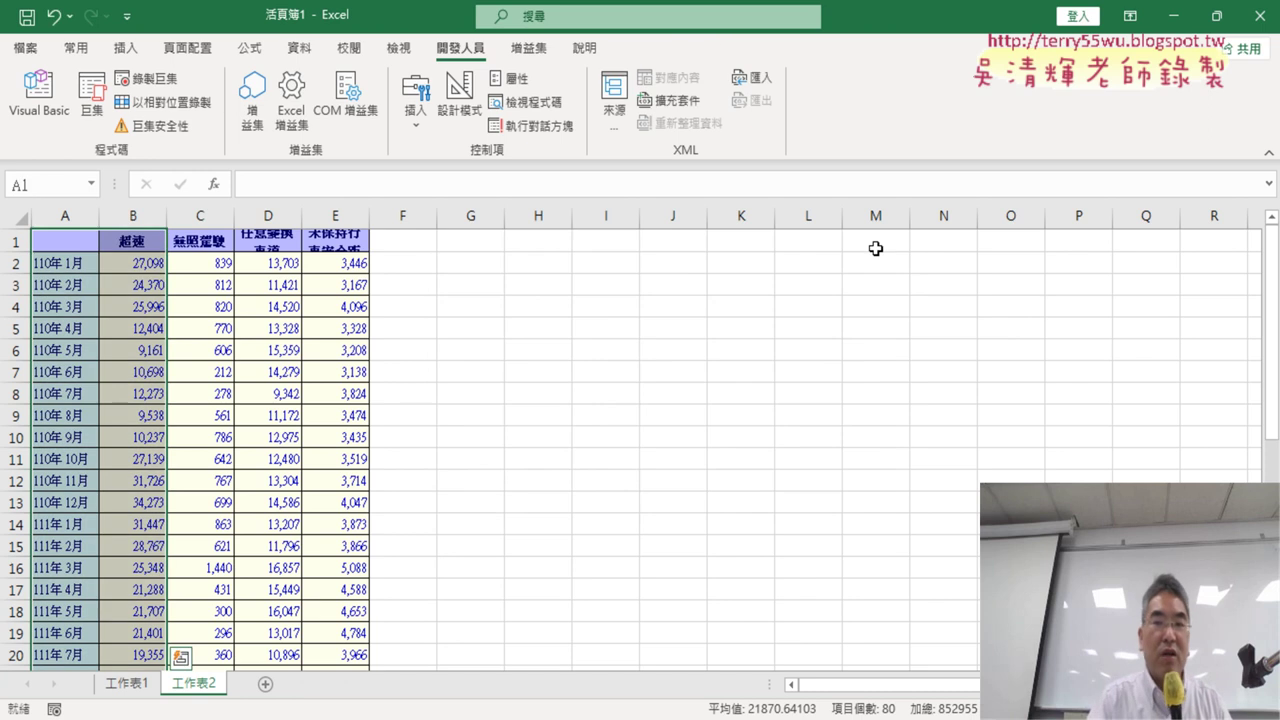
{"action": "left_click", "coordinate": [473, 242]}
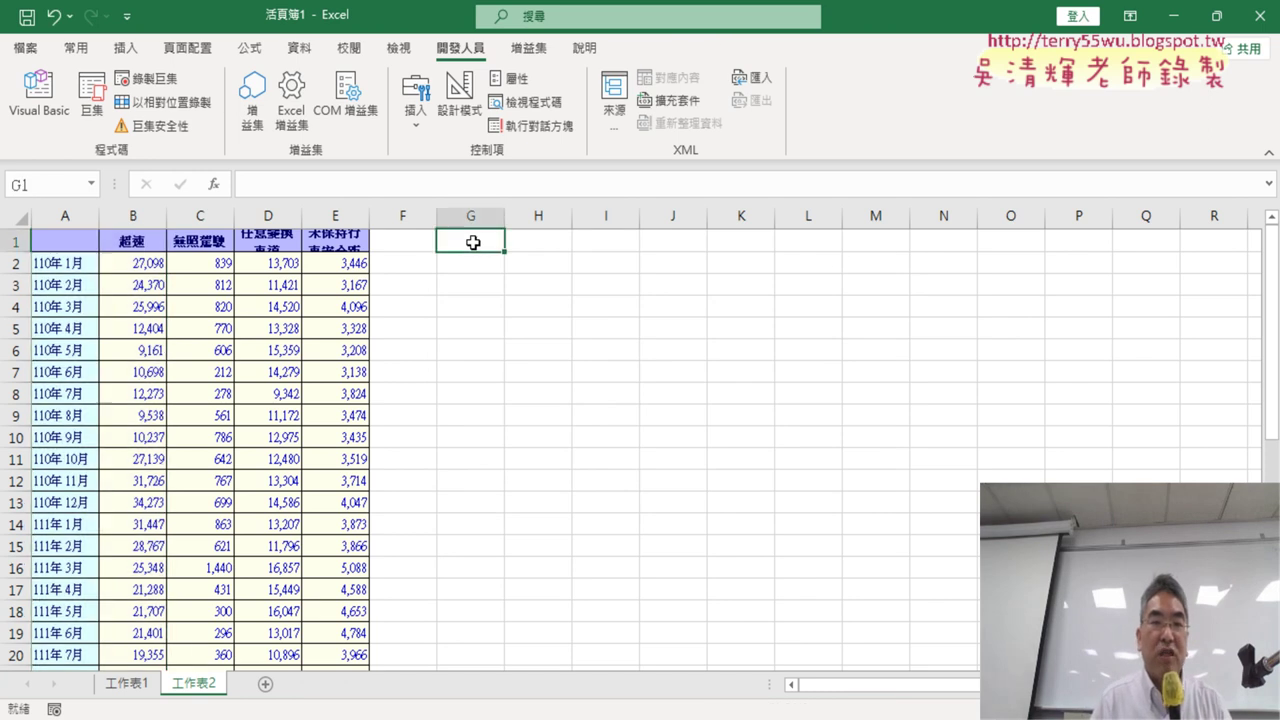
{"action": "left_click", "coordinate": [44, 118]}
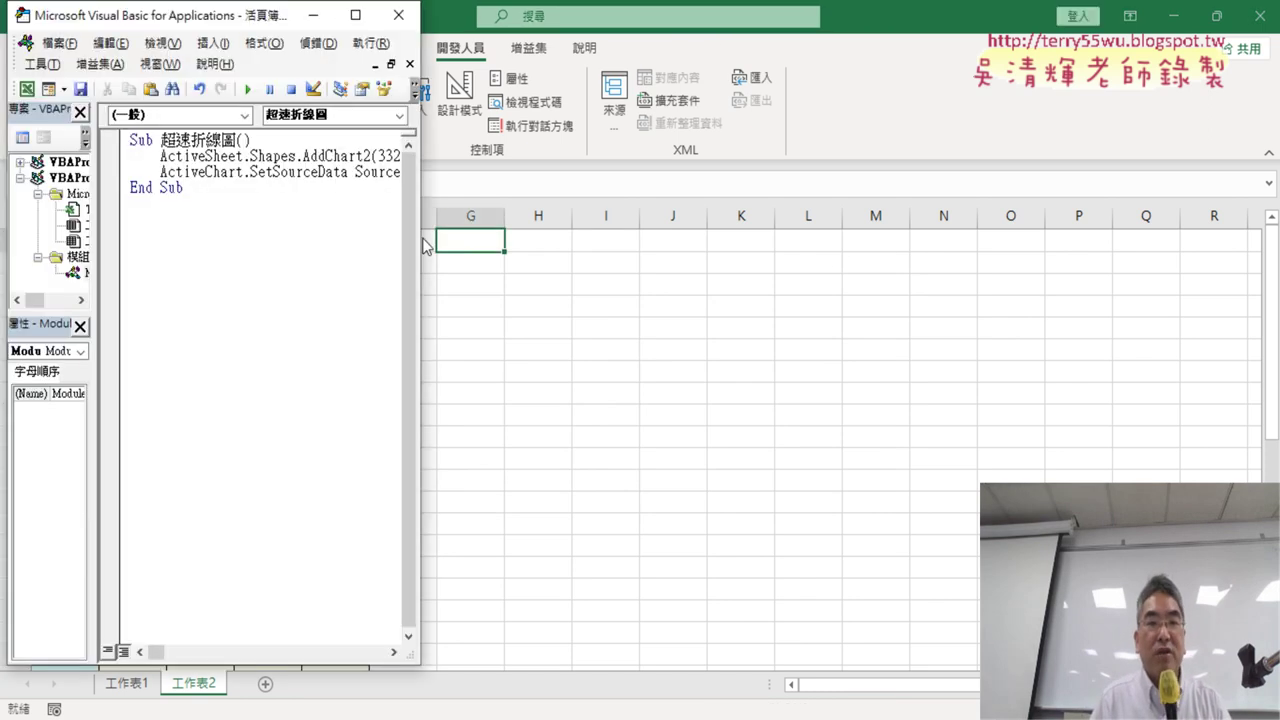
Step: Add Range("G1").Width*10 as the chart's width argument in AddChart2
{"action": "left_click_drag", "start_coordinate": [420, 240], "coordinate": [1132, 238]}
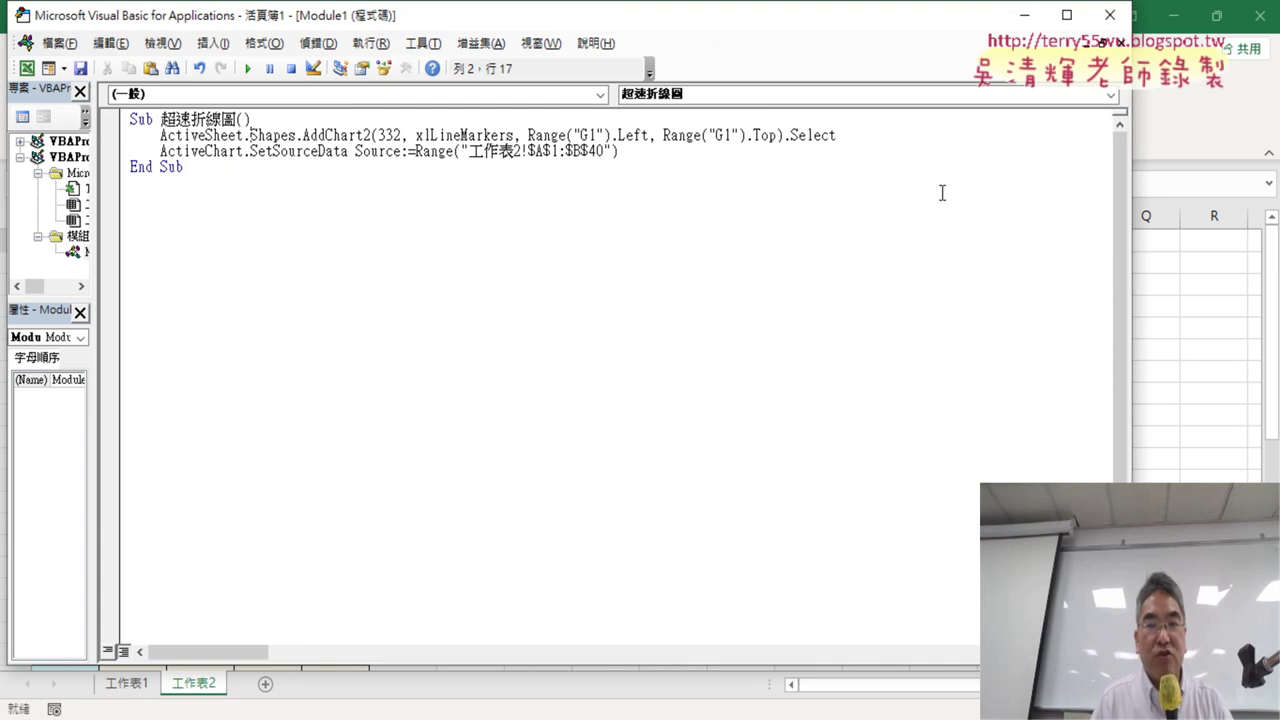
{"action": "left_click", "coordinate": [781, 137]}
{"action": "type", "text": ","}
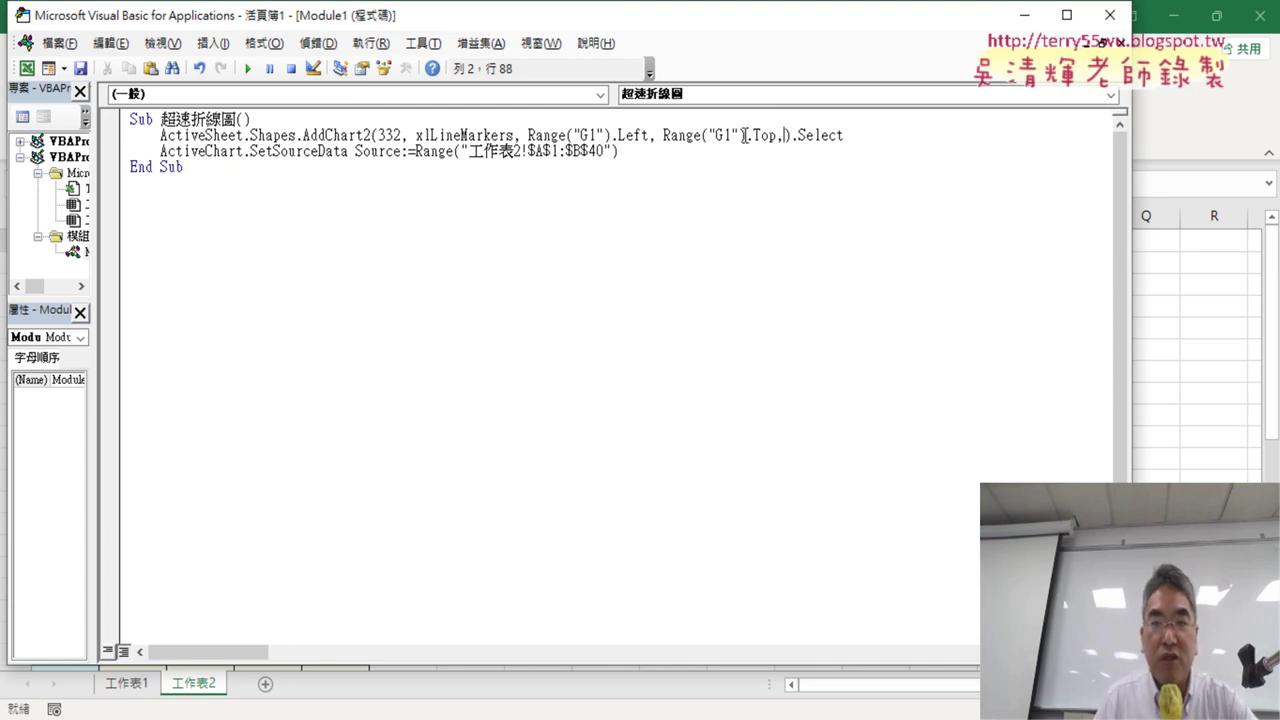
{"action": "mouse_move", "coordinate": [746, 136]}
{"action": "left_mouse_down"}
{"action": "mouse_move", "coordinate": [663, 138]}
{"action": "mouse_move", "coordinate": [685, 134]}
{"action": "left_mouse_up"}
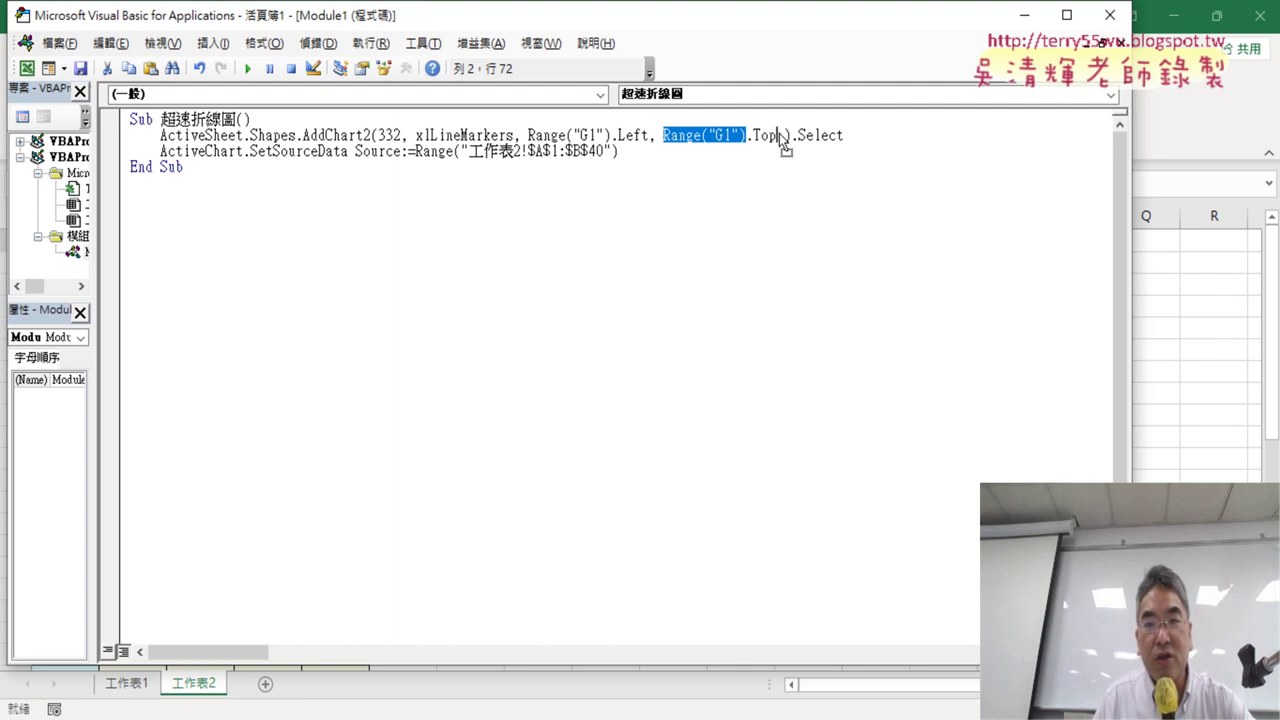
{"action": "left_click_drag", "start_coordinate": [785, 137], "coordinate": [786, 137]}
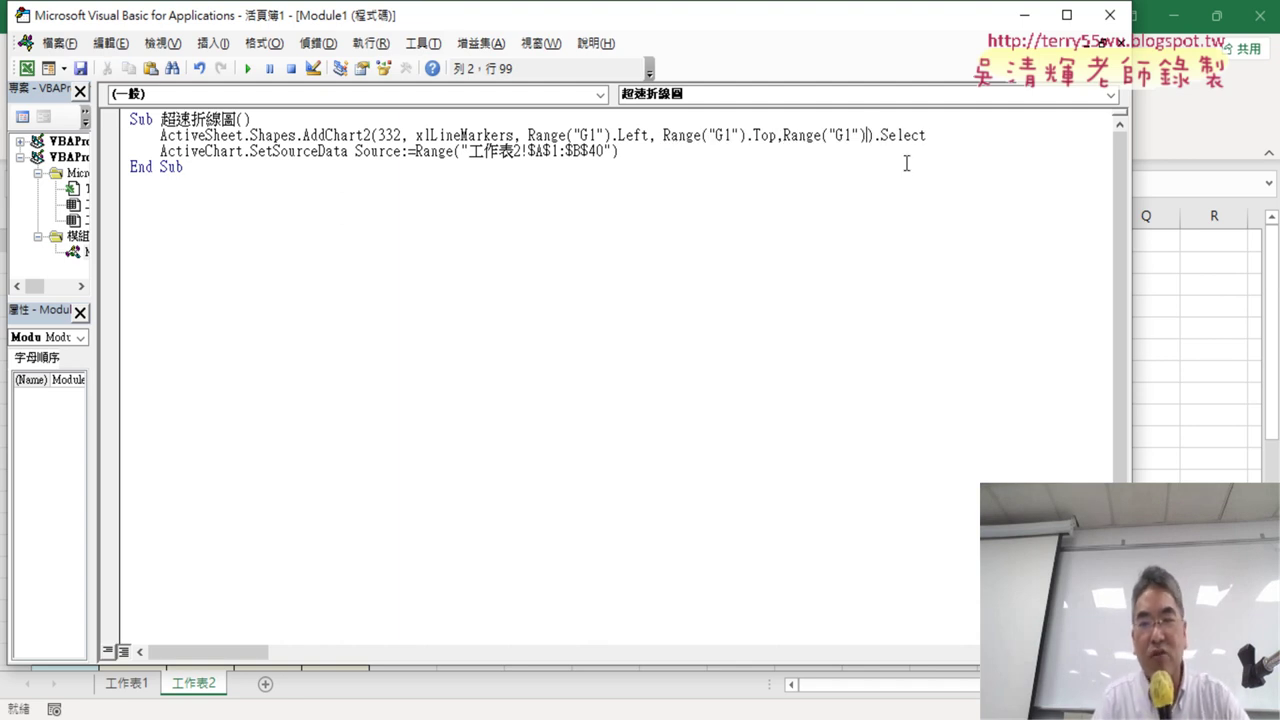
{"action": "type", "text": ".w"}
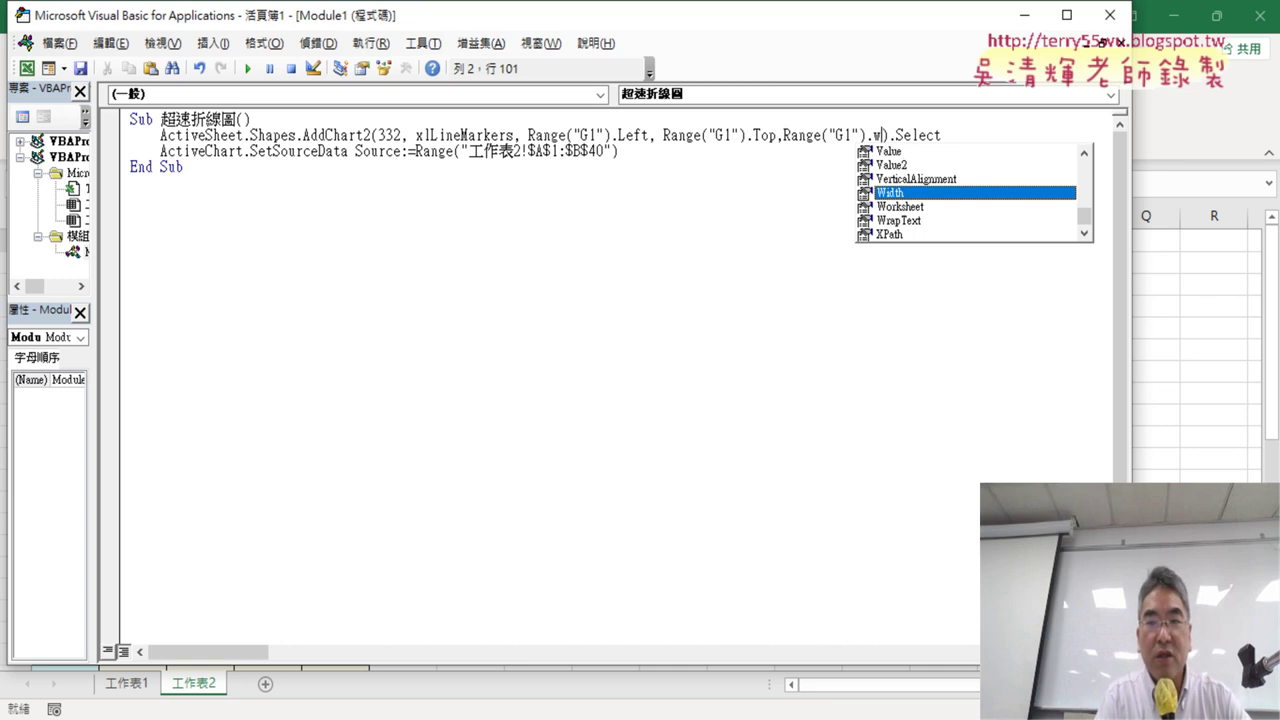
{"action": "key", "text": "space"}
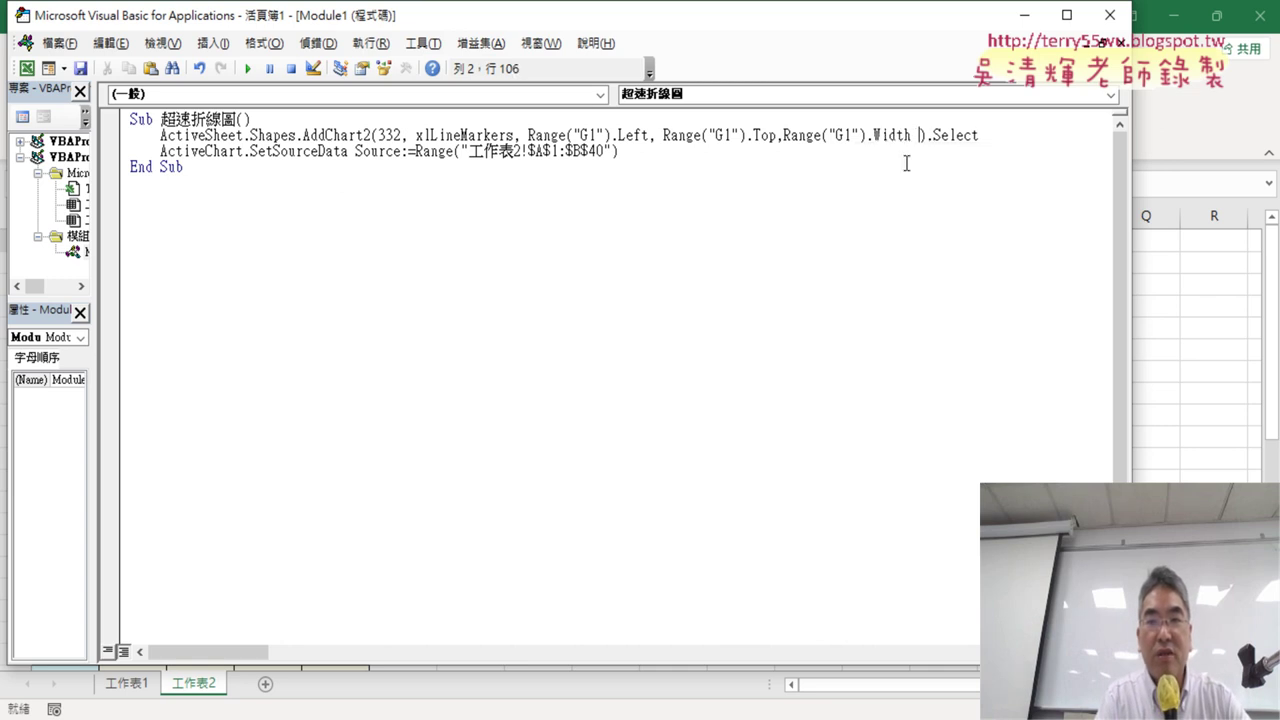
{"action": "type", "text": "*10"}
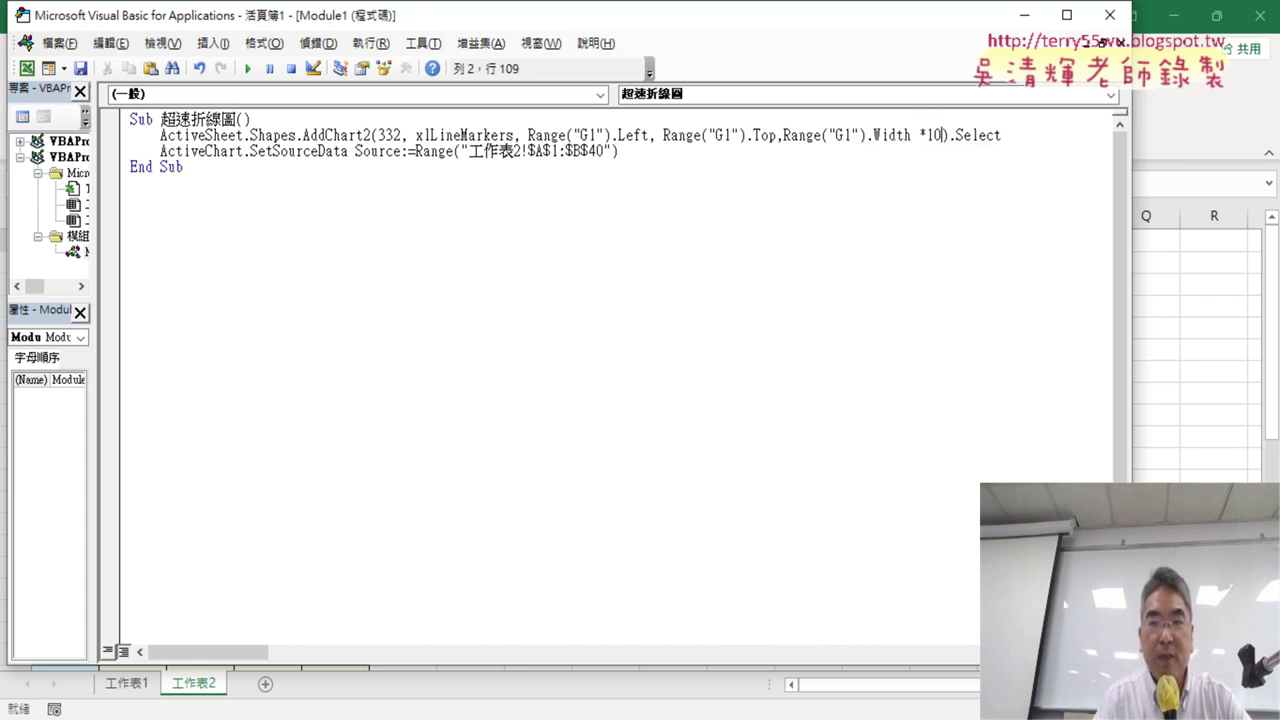
{"action": "type", "text": ","}
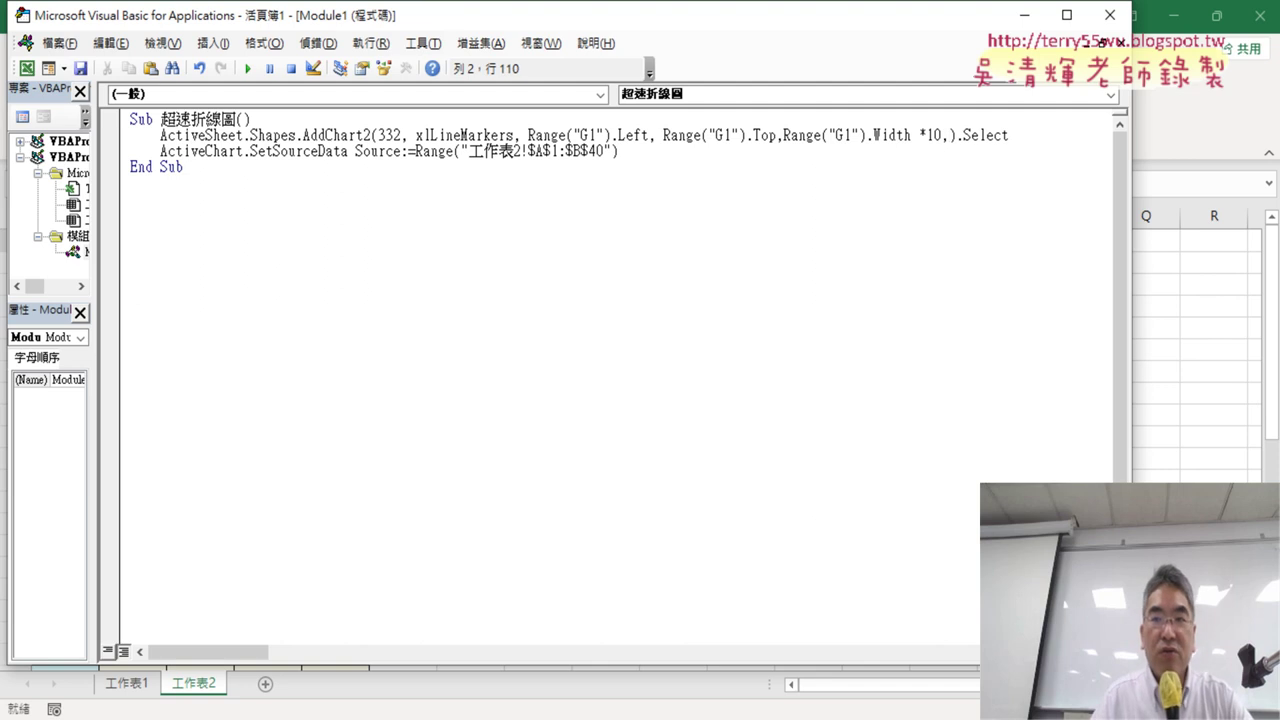
Step: Add Range("G1").Height*10 as the chart's height argument
{"action": "mouse_move", "coordinate": [867, 135]}
{"action": "left_mouse_down"}
{"action": "mouse_move", "coordinate": [783, 135]}
{"action": "mouse_move", "coordinate": [946, 132]}
{"action": "left_mouse_up"}
{"action": "type", "text": "."}
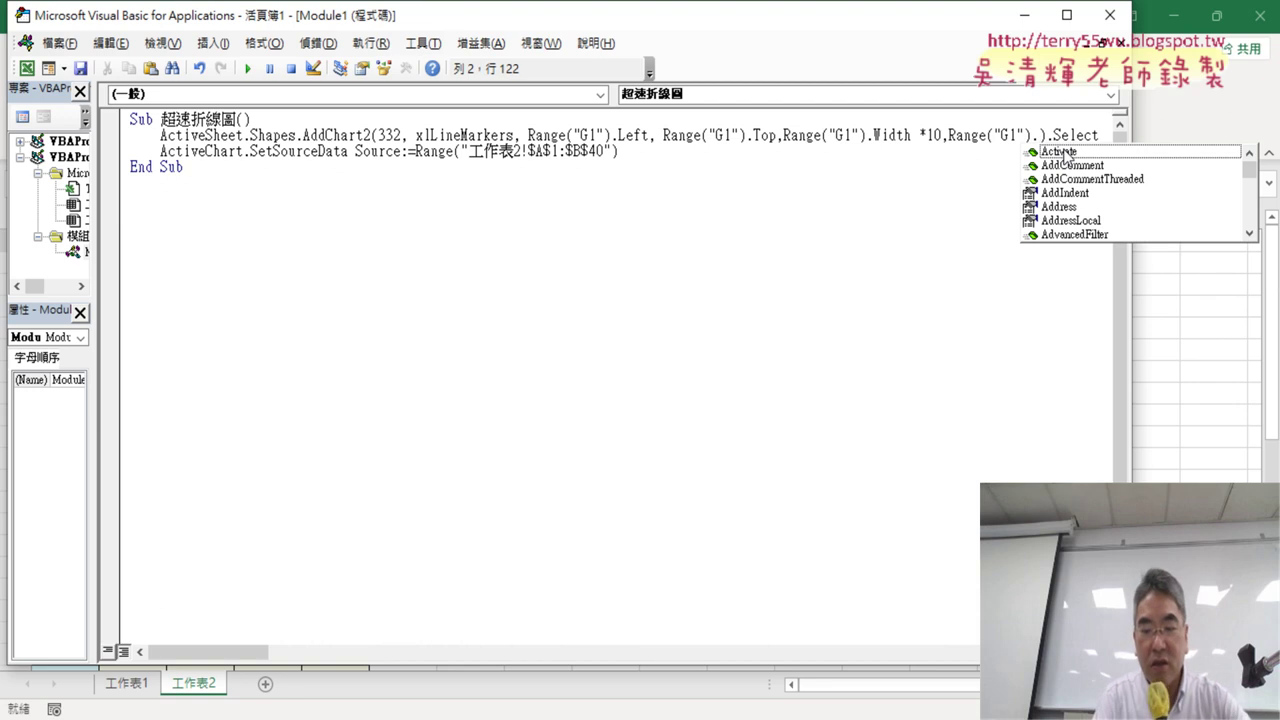
{"action": "type", "text": "He"}
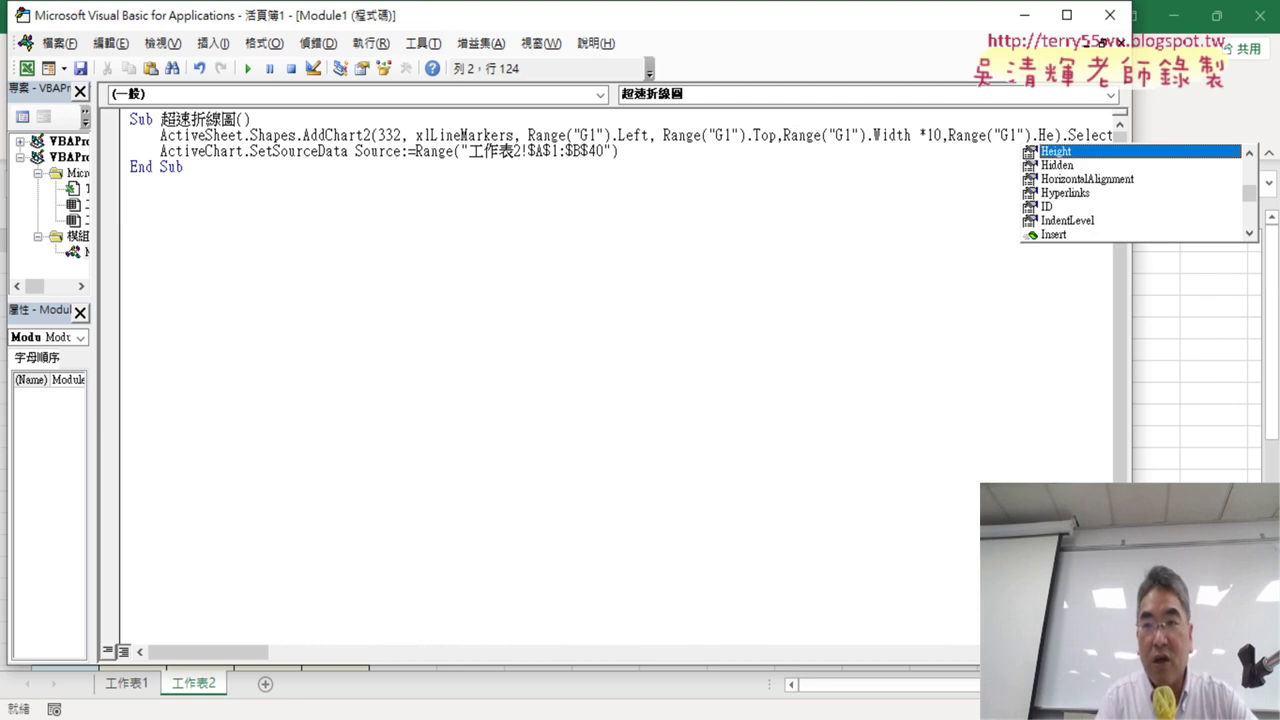
{"action": "double_click", "coordinate": [1070, 152]}
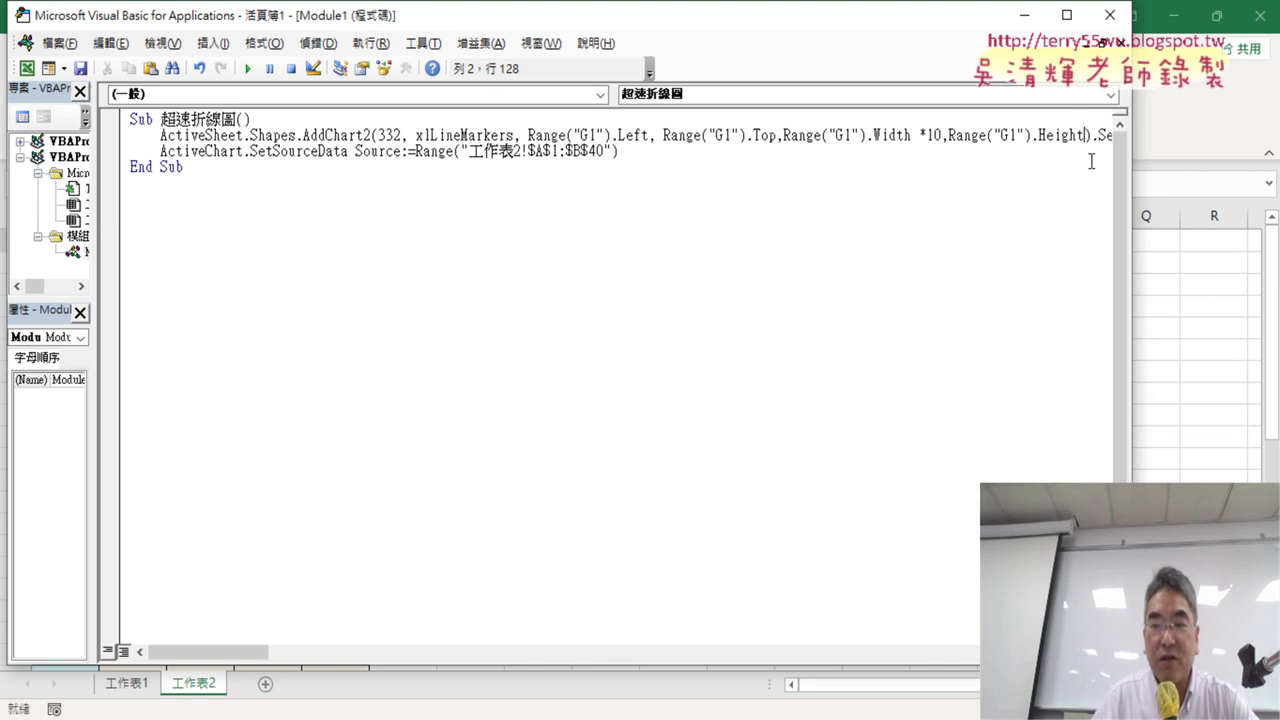
{"action": "type", "text": "*10"}
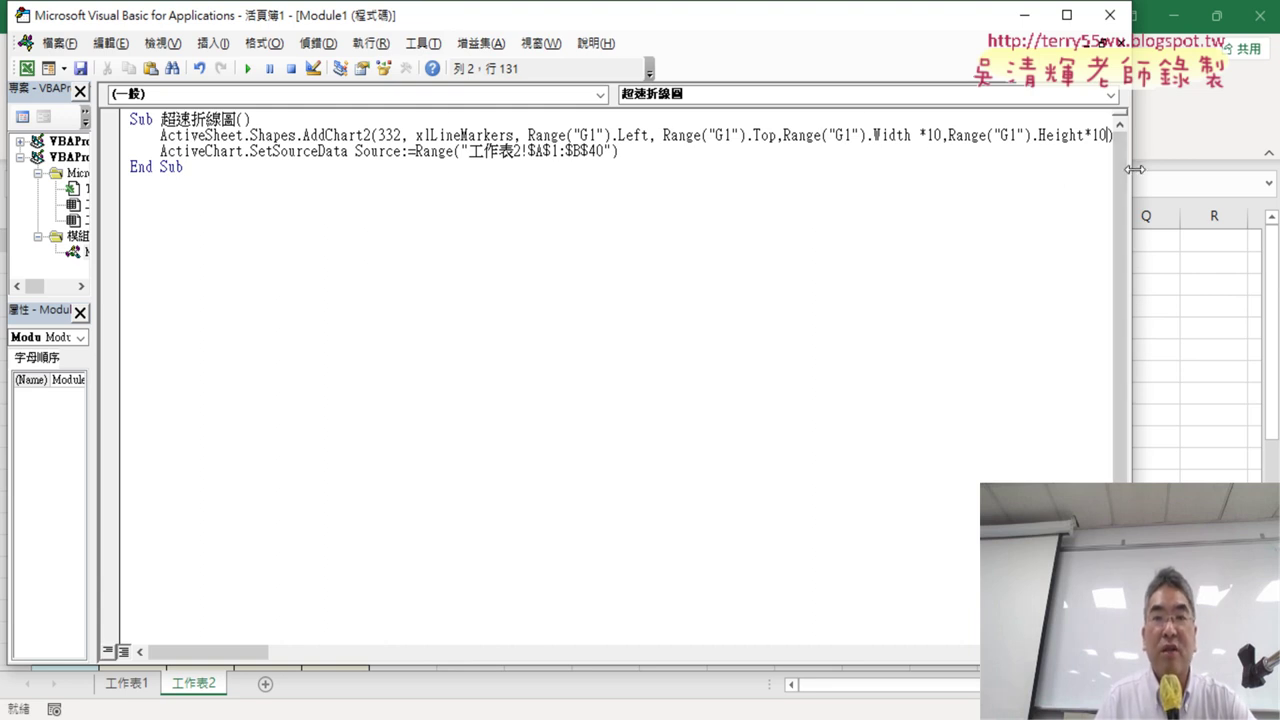
{"action": "left_click_drag", "start_coordinate": [1134, 169], "coordinate": [309, 221]}
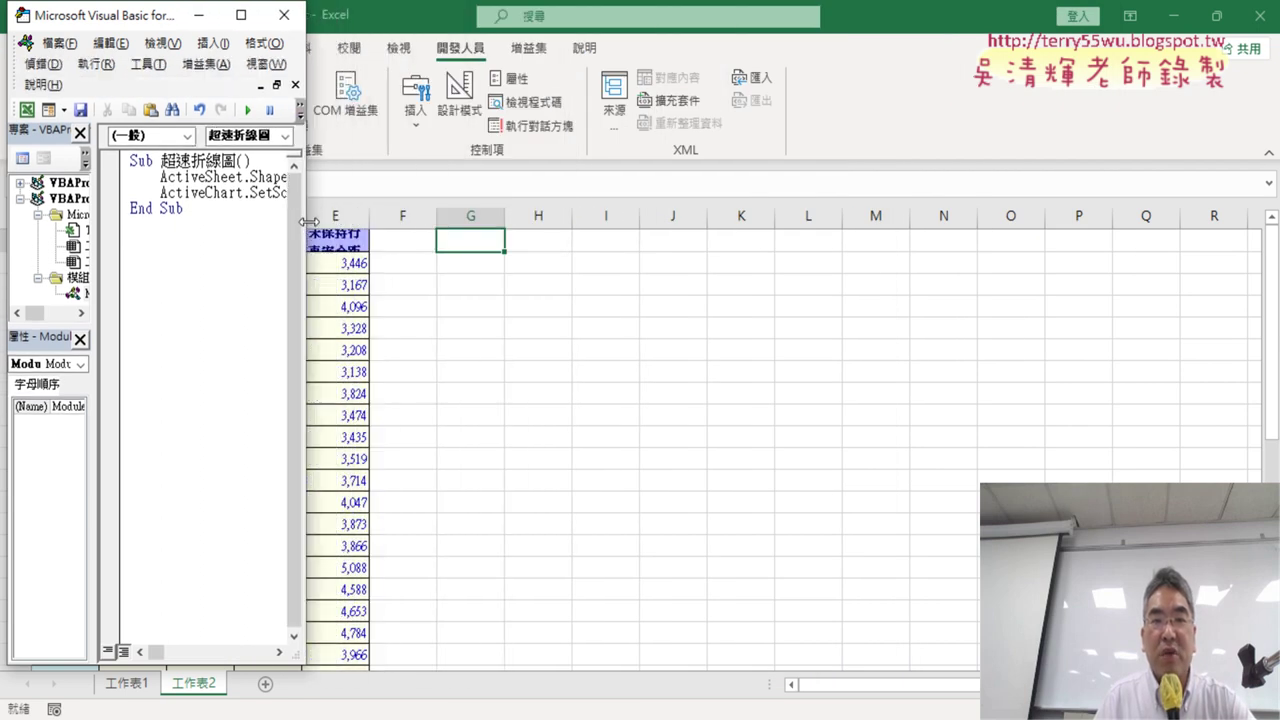
Step: Run 超速折線圖 to draw the 超速 marker line chart from A1:B40 anchored at G1
{"action": "left_click_drag", "start_coordinate": [112, 12], "coordinate": [112, 90]}
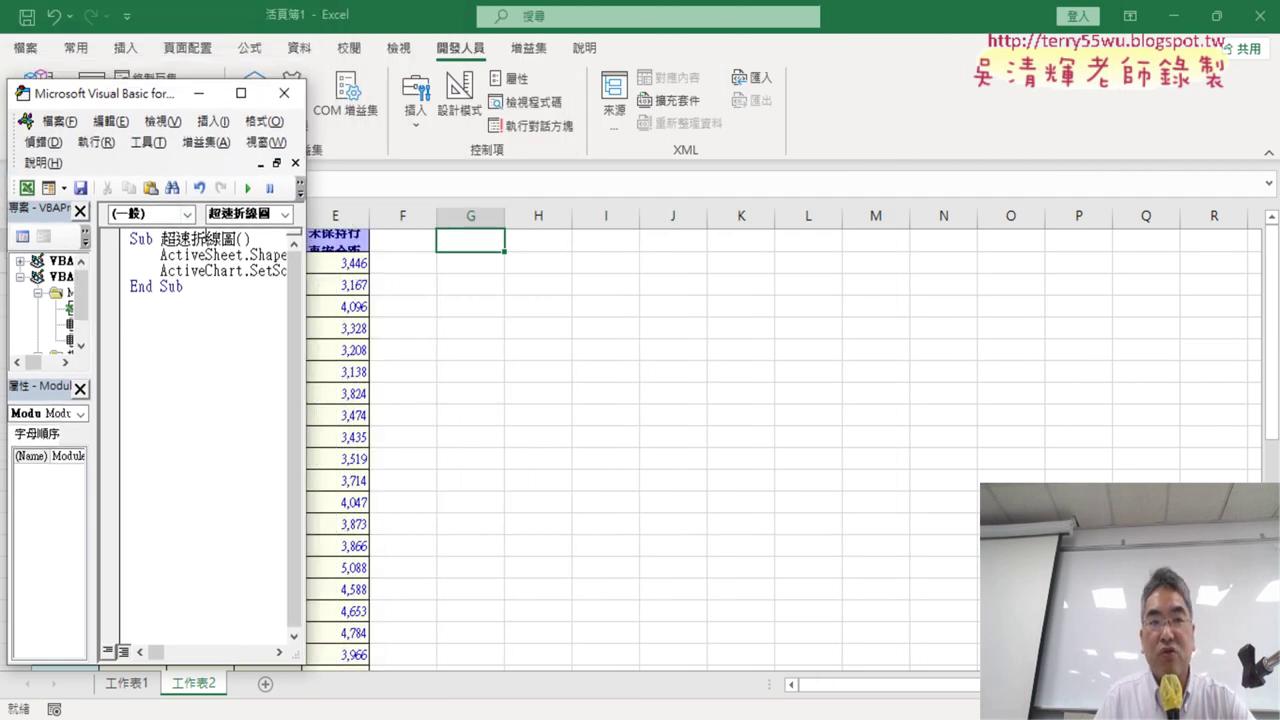
{"action": "left_click", "coordinate": [247, 187]}
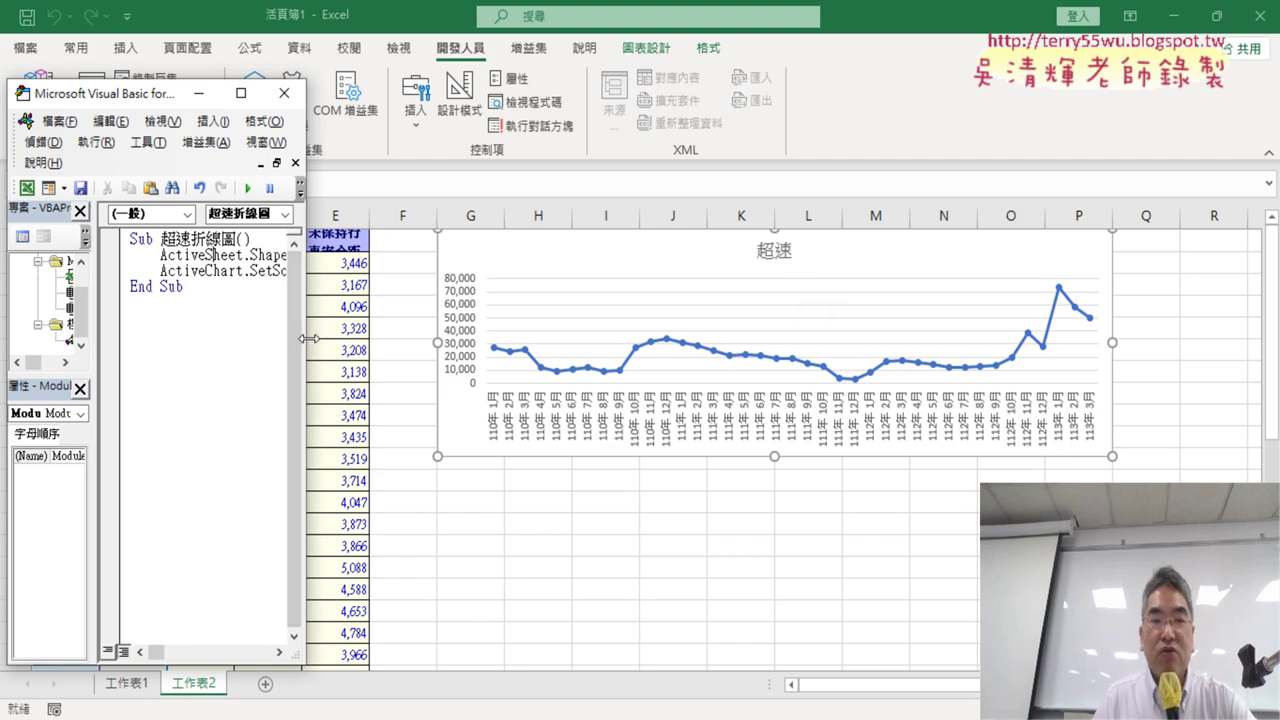
{"action": "left_click_drag", "start_coordinate": [303, 345], "coordinate": [982, 344]}
{"action": "left_click_drag", "start_coordinate": [667, 93], "coordinate": [946, 96]}
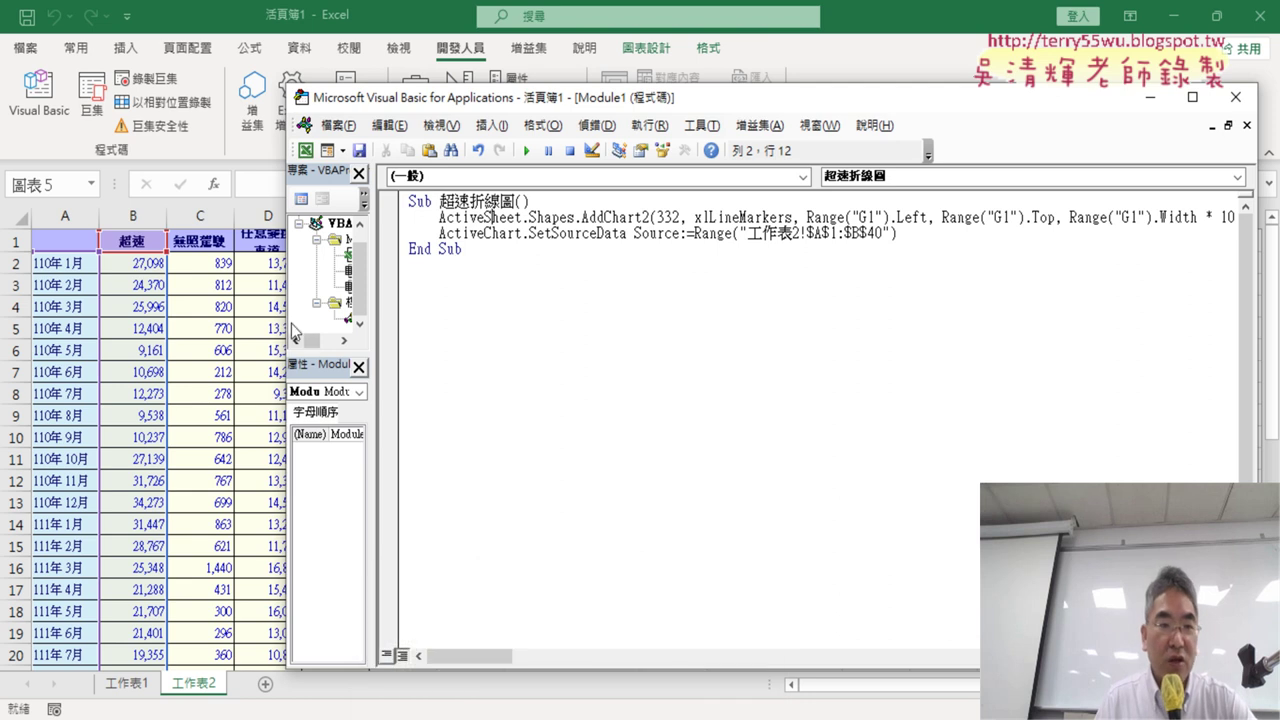
Step: Copy the entire 超速折線圖 macro and paste a duplicate below its End Sub
{"action": "left_click_drag", "start_coordinate": [463, 249], "coordinate": [409, 201]}
{"action": "right_click", "coordinate": [466, 226]}
{"action": "left_click", "coordinate": [526, 258]}
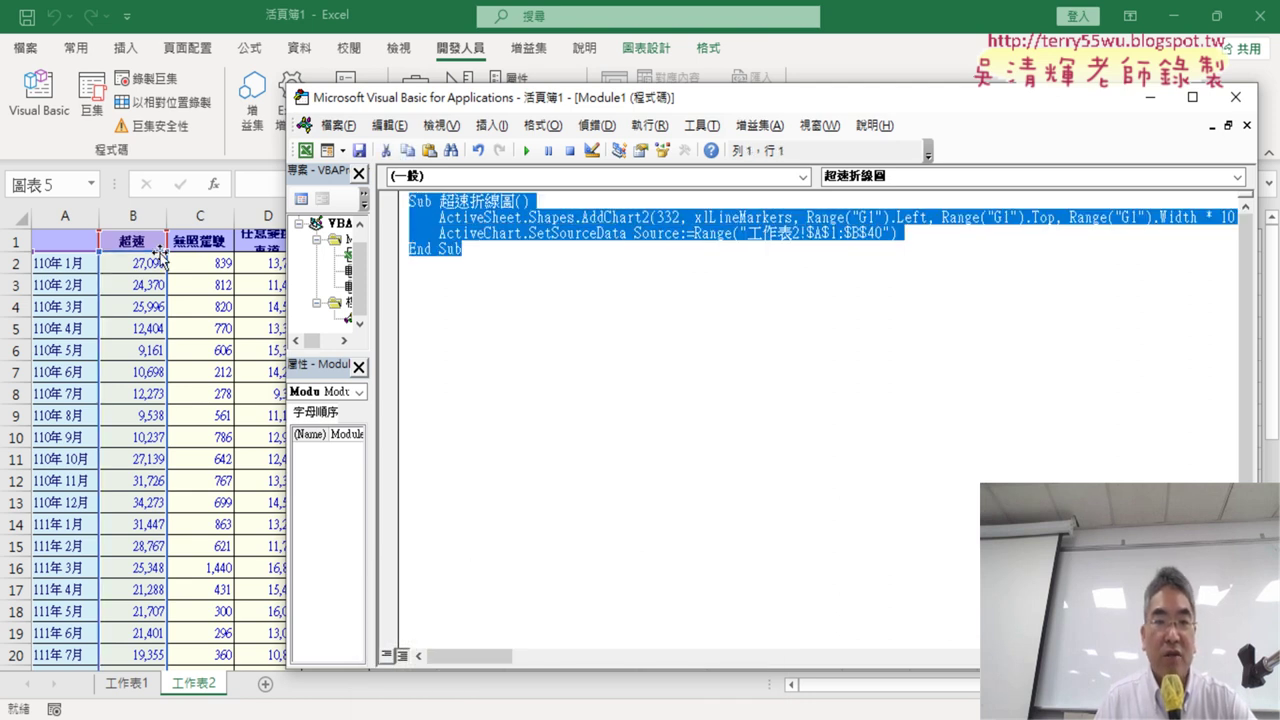
{"action": "left_click", "coordinate": [423, 277]}
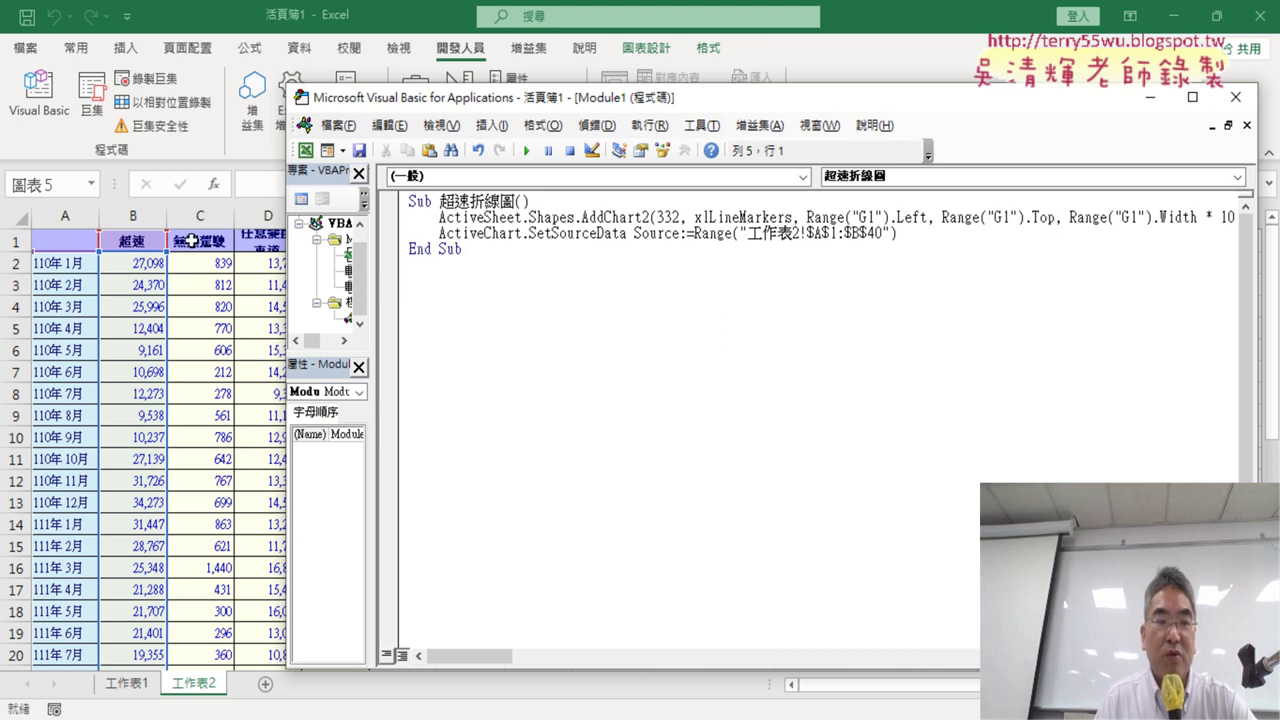
{"action": "right_click", "coordinate": [427, 266]}
{"action": "left_click", "coordinate": [505, 329]}
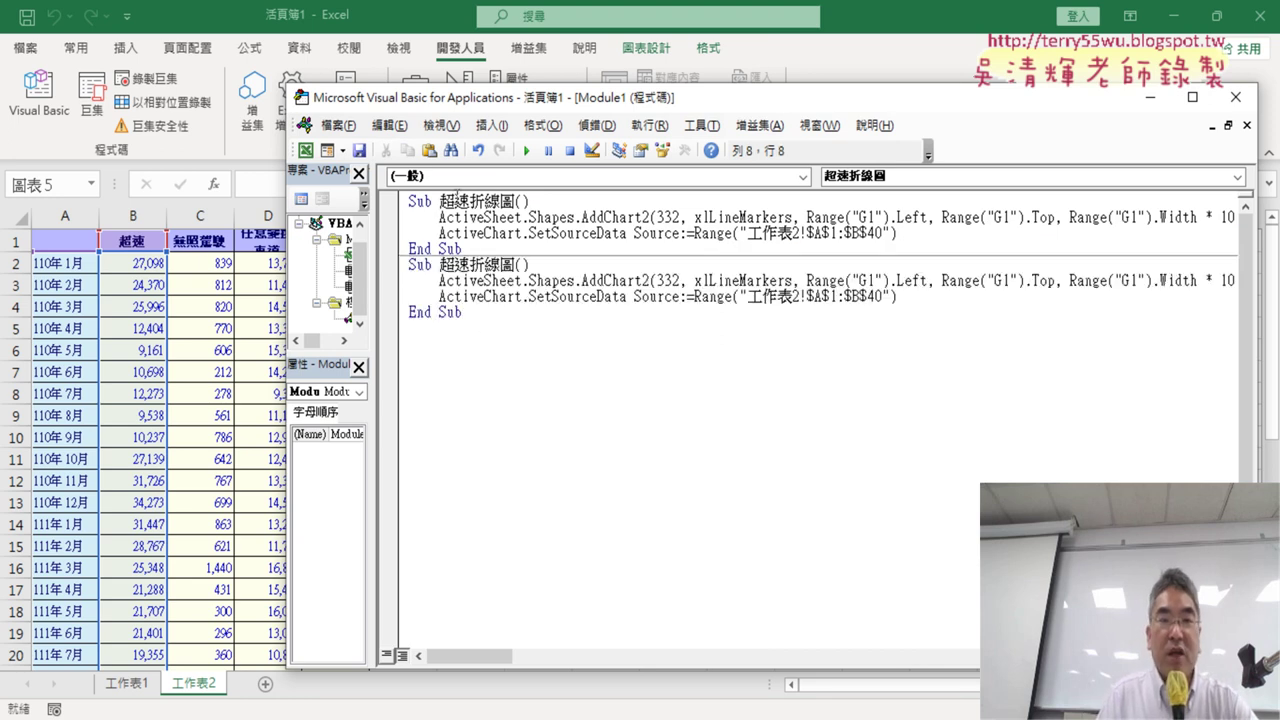
Step: Rename the pasted Sub to 酒駕折線圖
{"action": "left_click_drag", "start_coordinate": [470, 265], "coordinate": [439, 265]}
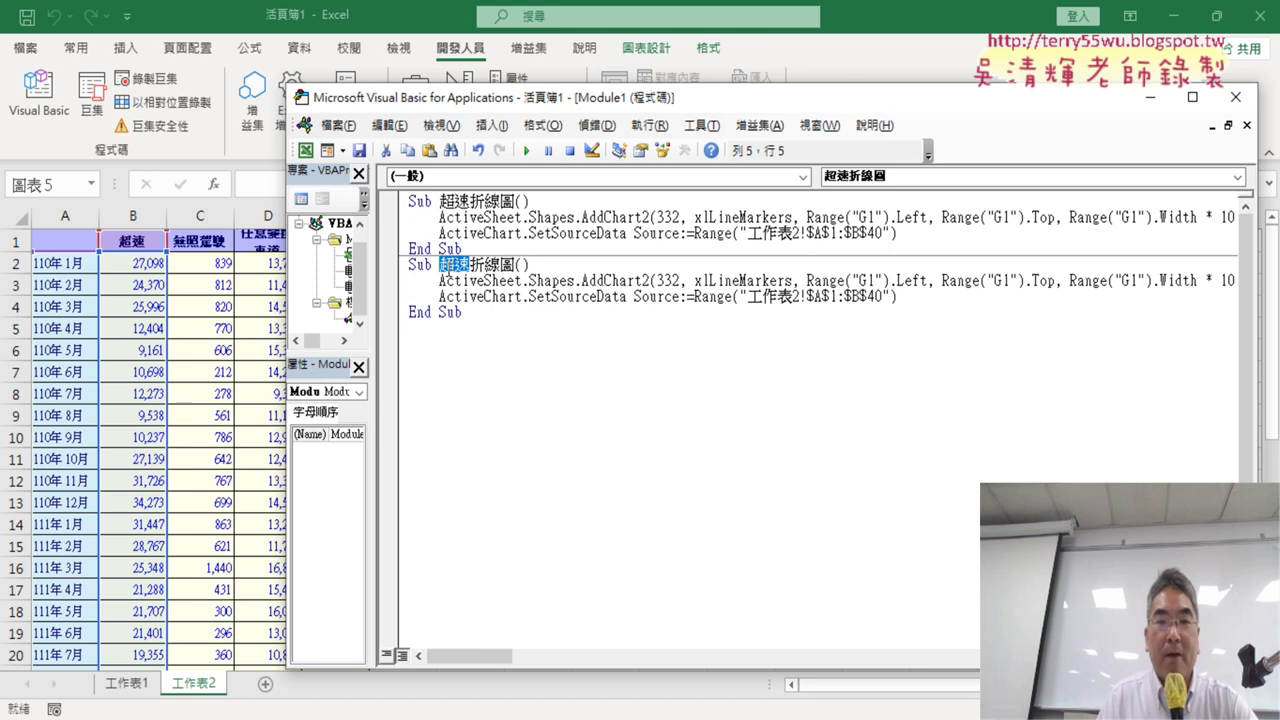
{"action": "key", "text": "Delete"}
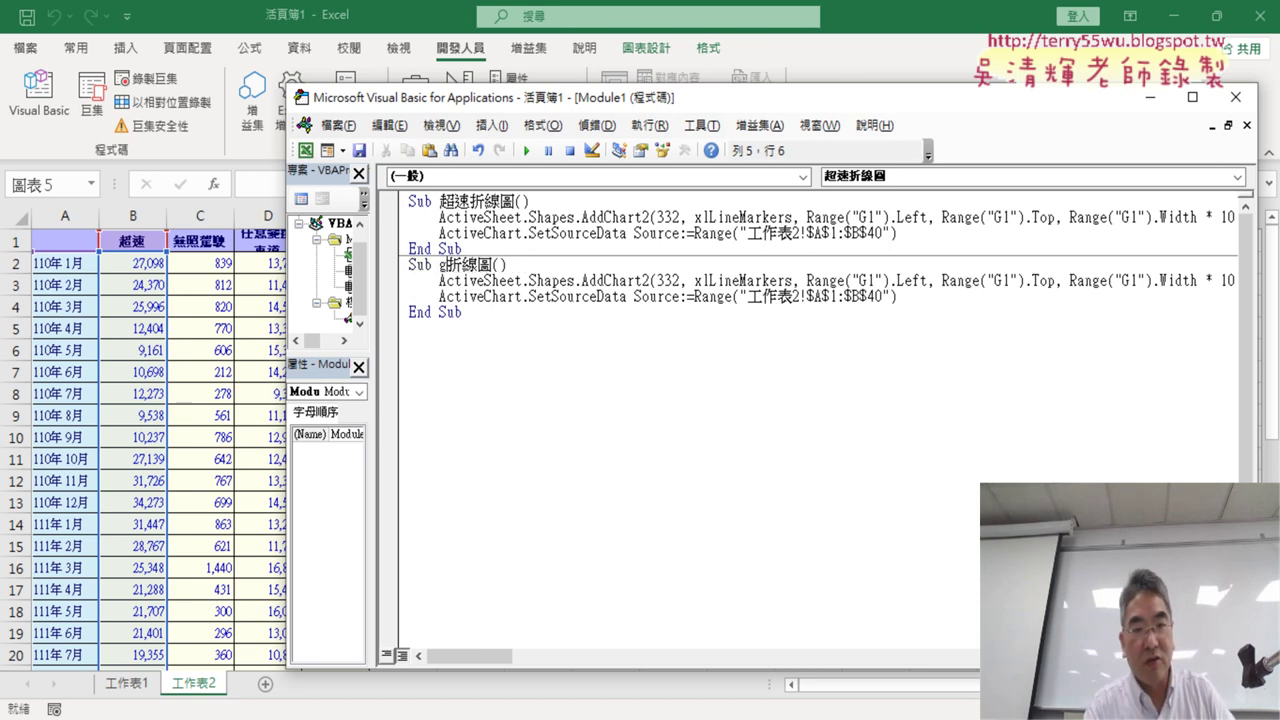
{"action": "key", "text": "Delete"}
{"action": "key", "text": "Delete"}
{"action": "key", "text": "Delete"}
{"action": "type", "text": "ㄐㄧㄢ"}
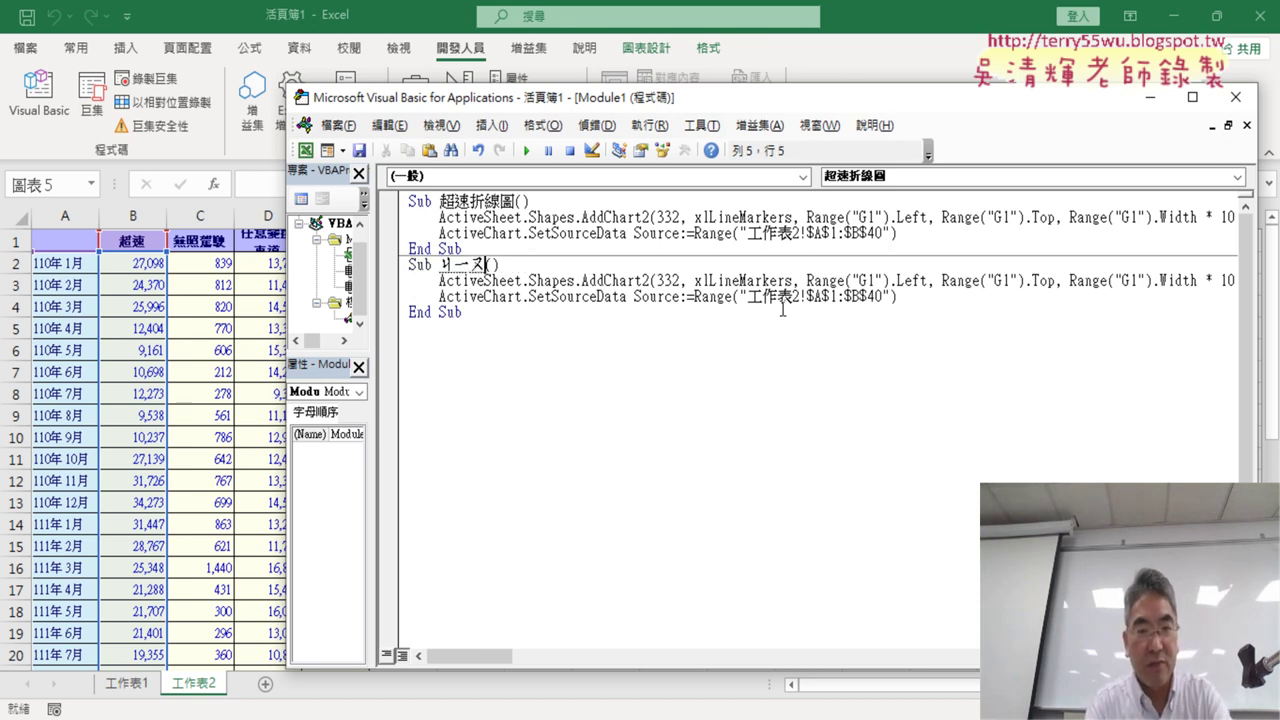
{"action": "type", "text": "九비一駕"}
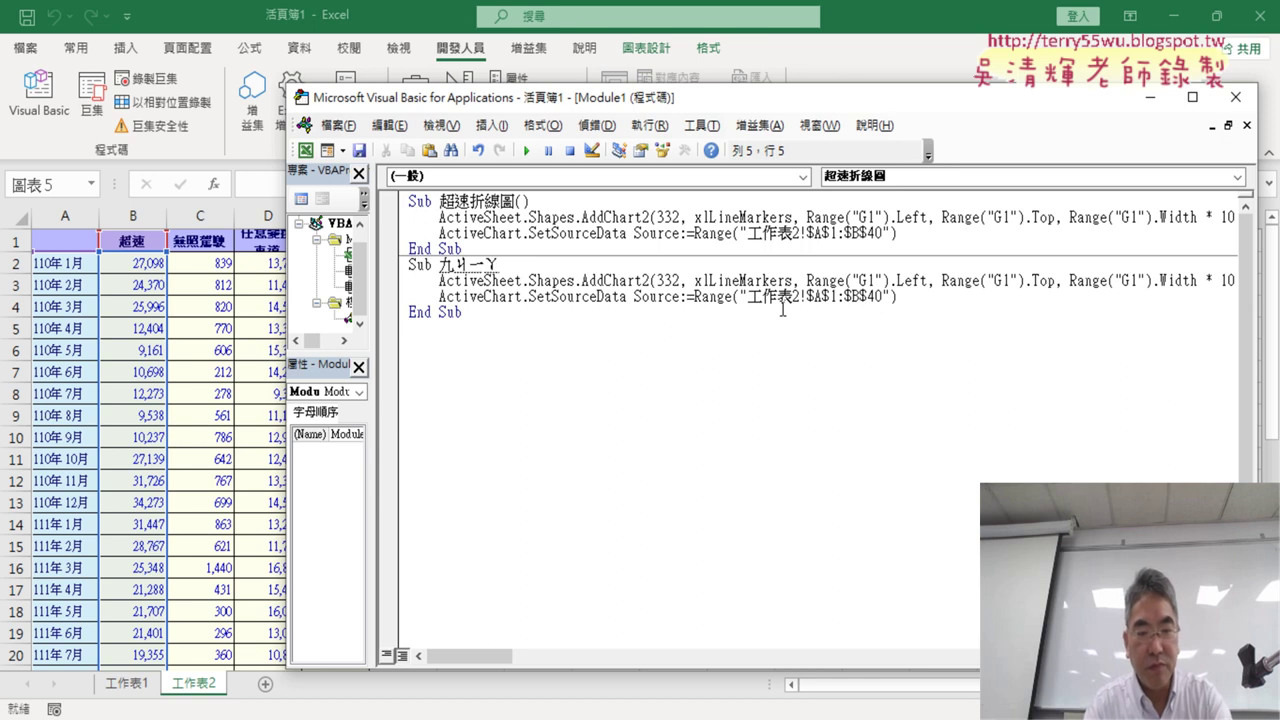
{"action": "type", "text": "折線圖("}
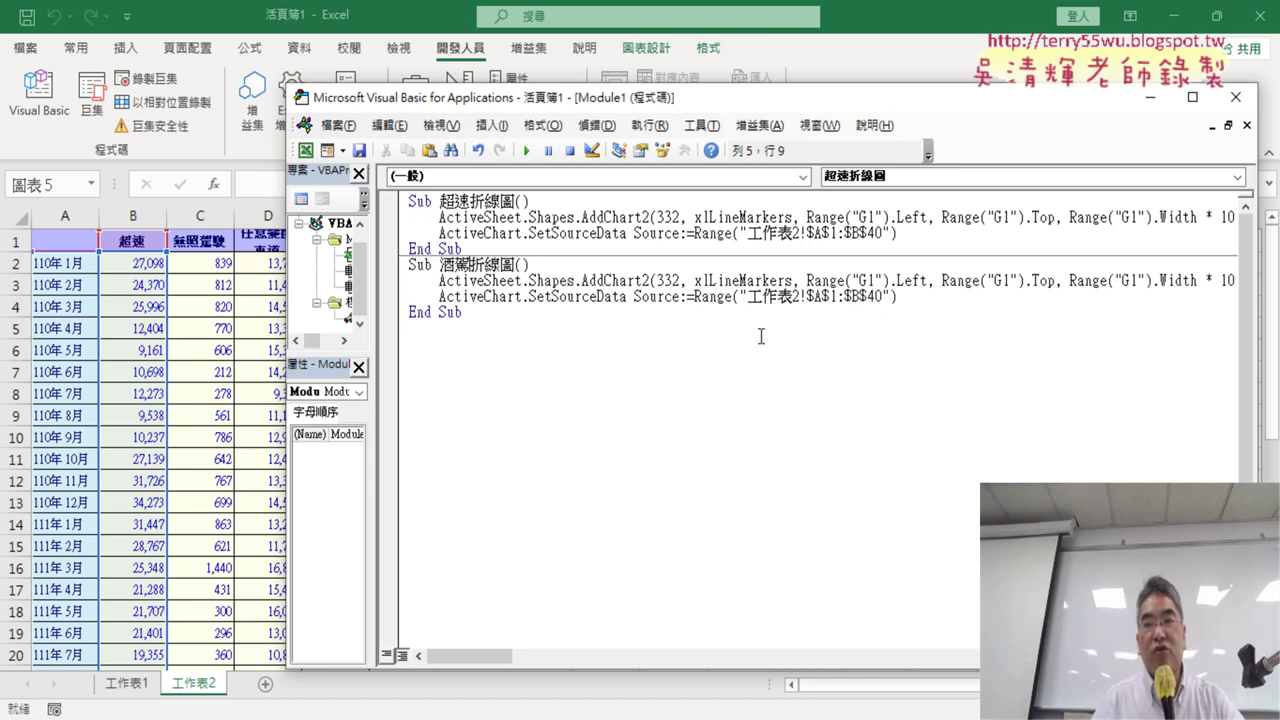
{"action": "left_click_drag", "start_coordinate": [762, 105], "coordinate": [445, 75]}
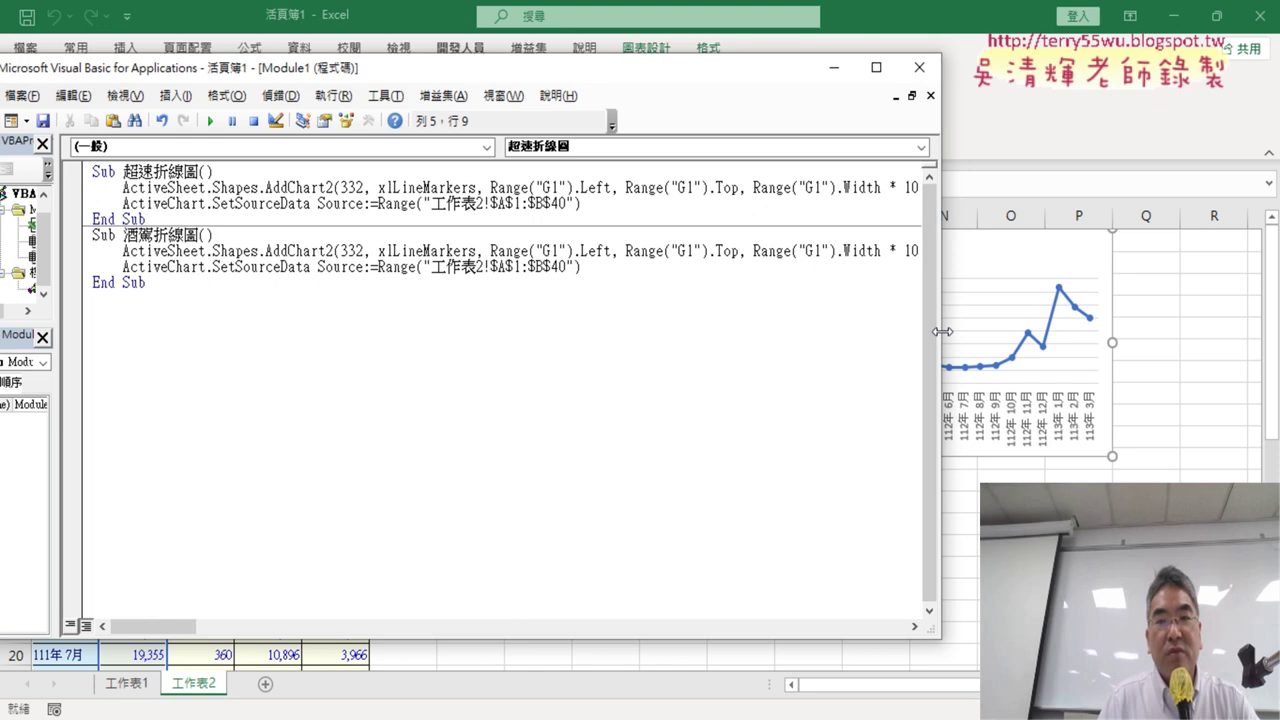
{"action": "left_click_drag", "start_coordinate": [943, 331], "coordinate": [940, 331]}
Step: Change the 酒駕折線圖 chart top from Range("G1").Top to Range("G11").Top
{"action": "left_click_drag", "start_coordinate": [175, 626], "coordinate": [199, 626]}
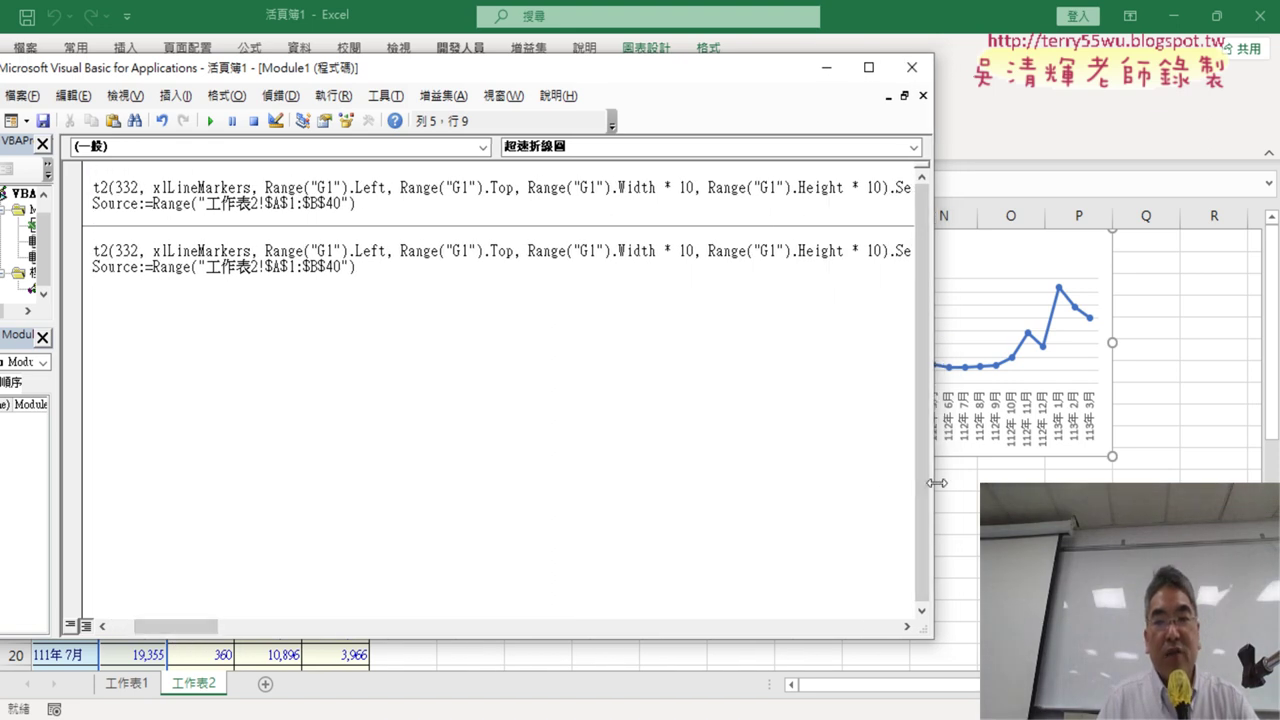
{"action": "left_click_drag", "start_coordinate": [940, 483], "coordinate": [388, 483]}
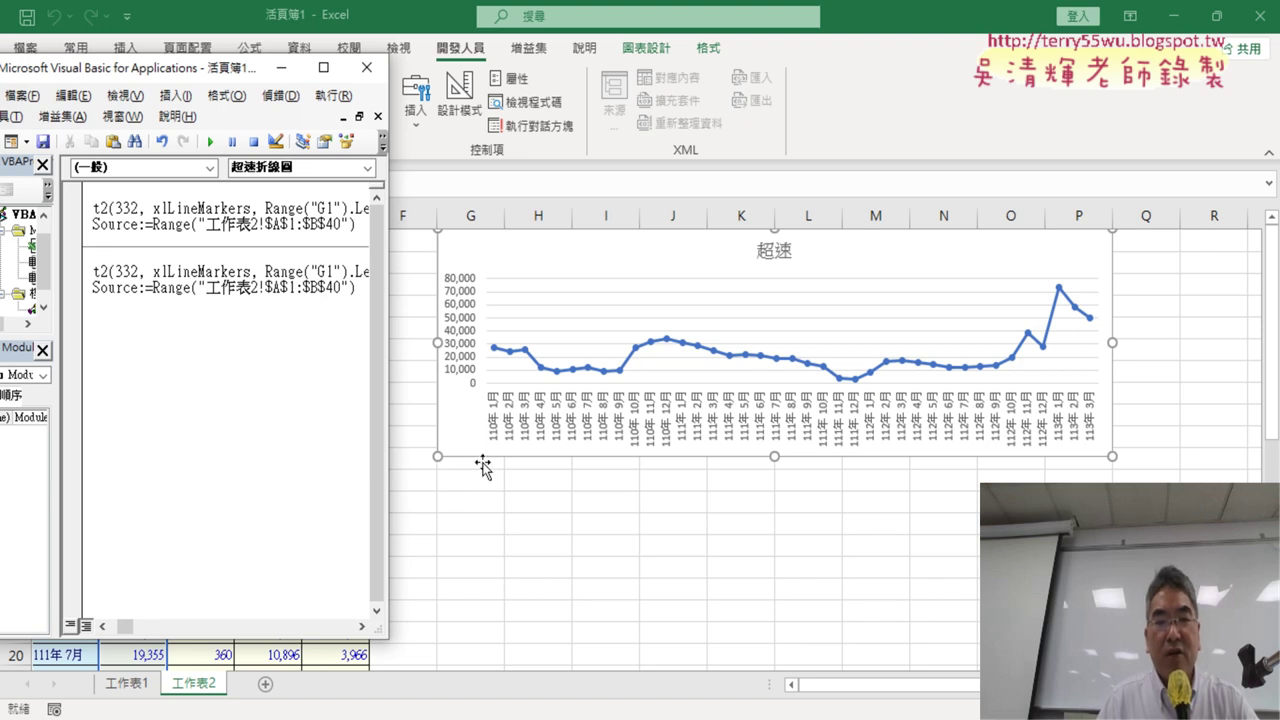
{"action": "left_click_drag", "start_coordinate": [395, 404], "coordinate": [945, 410]}
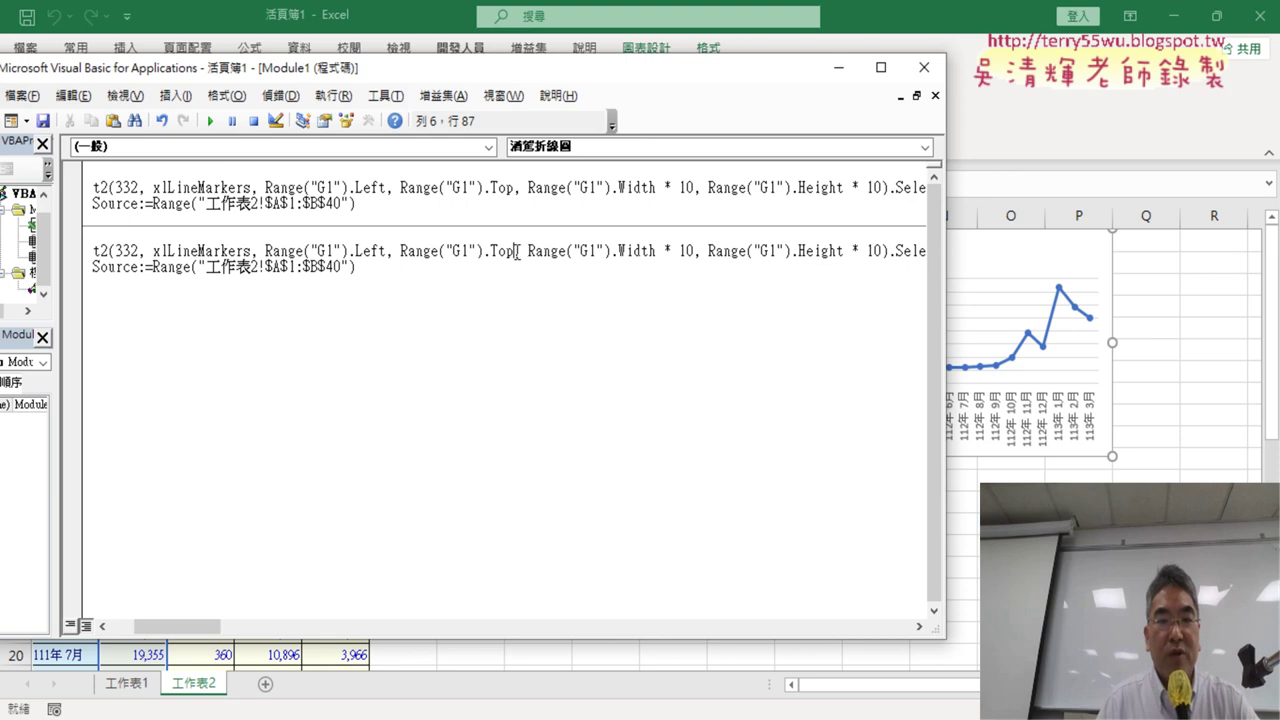
{"action": "left_click_drag", "start_coordinate": [514, 252], "coordinate": [401, 252]}
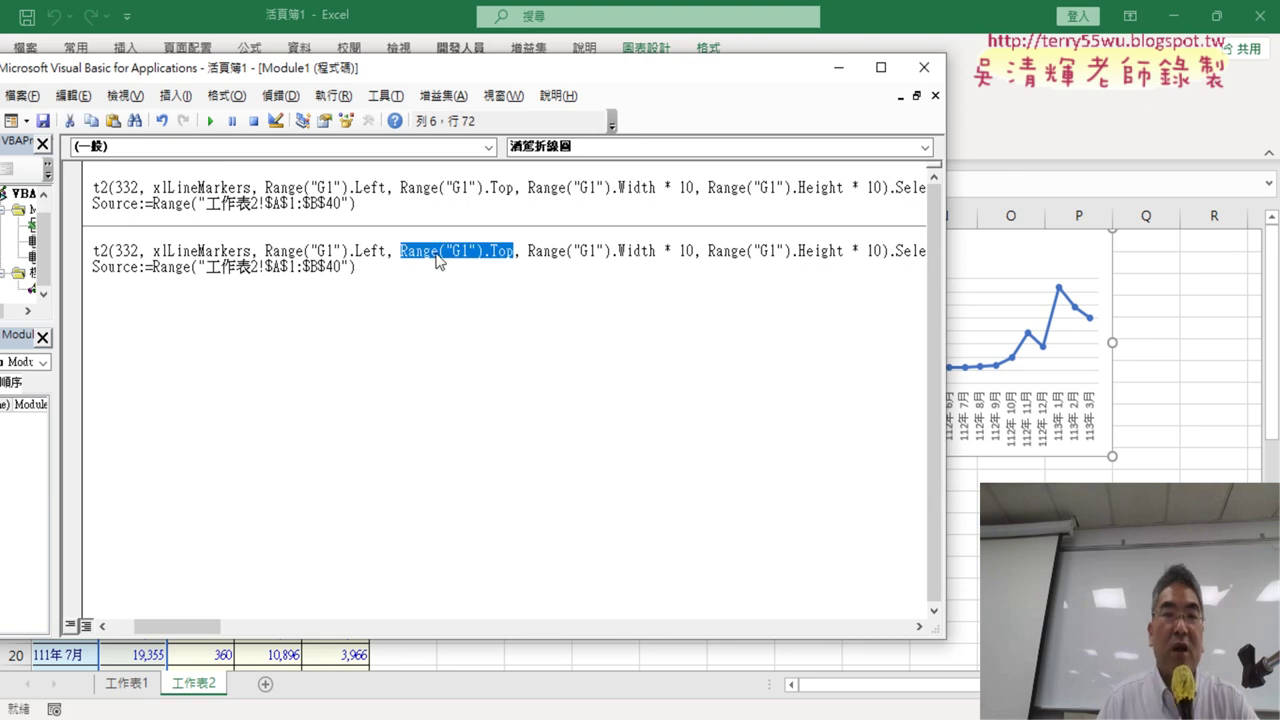
{"action": "left_click", "coordinate": [468, 251]}
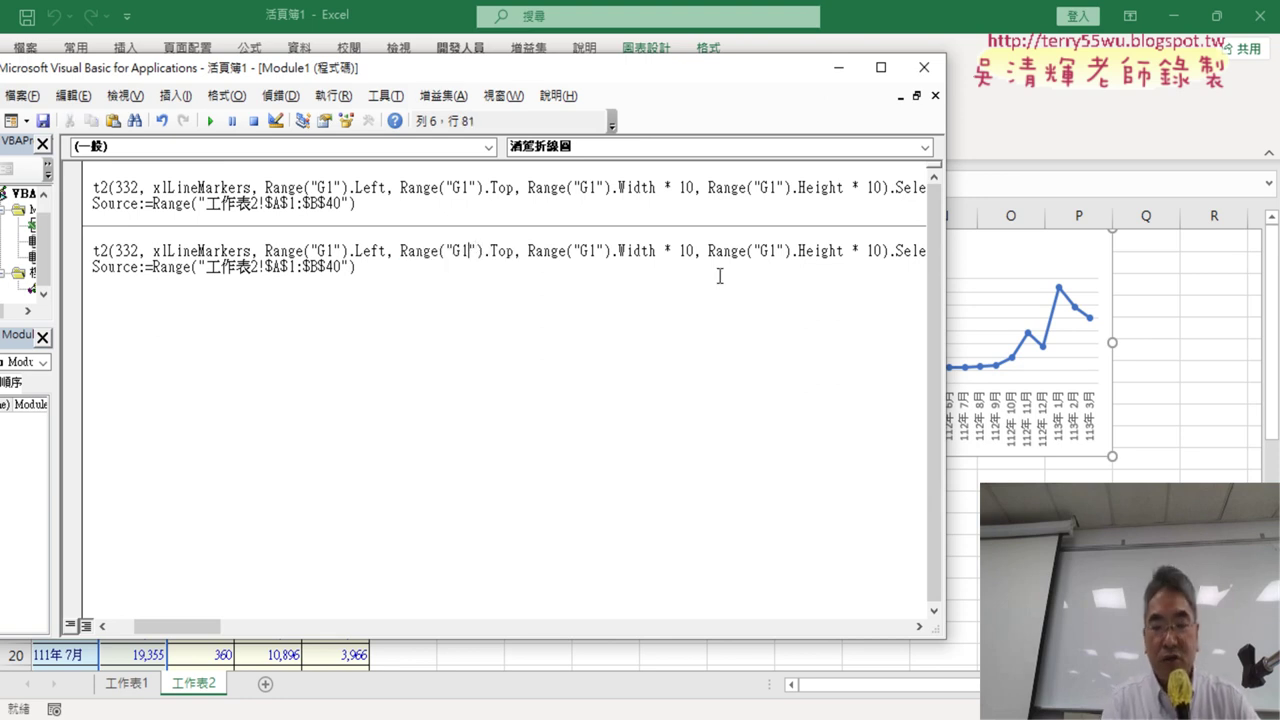
{"action": "type", "text": "1"}
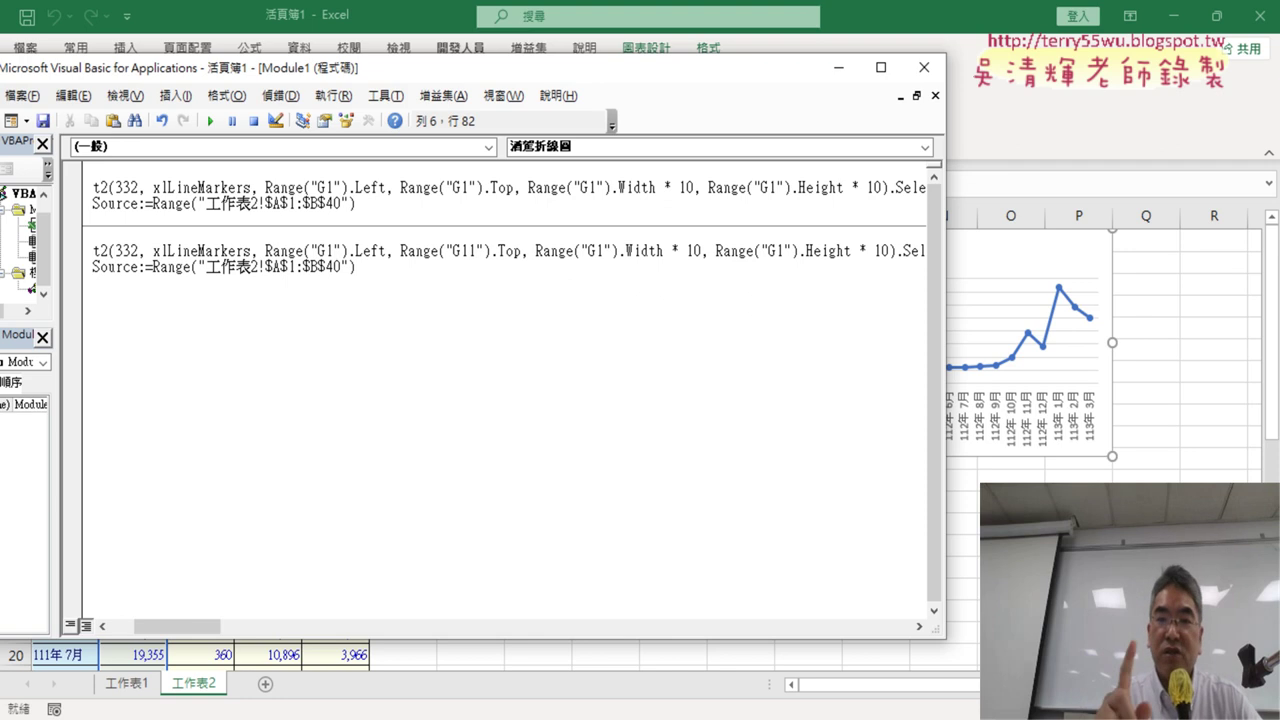
{"action": "left_click", "coordinate": [336, 250]}
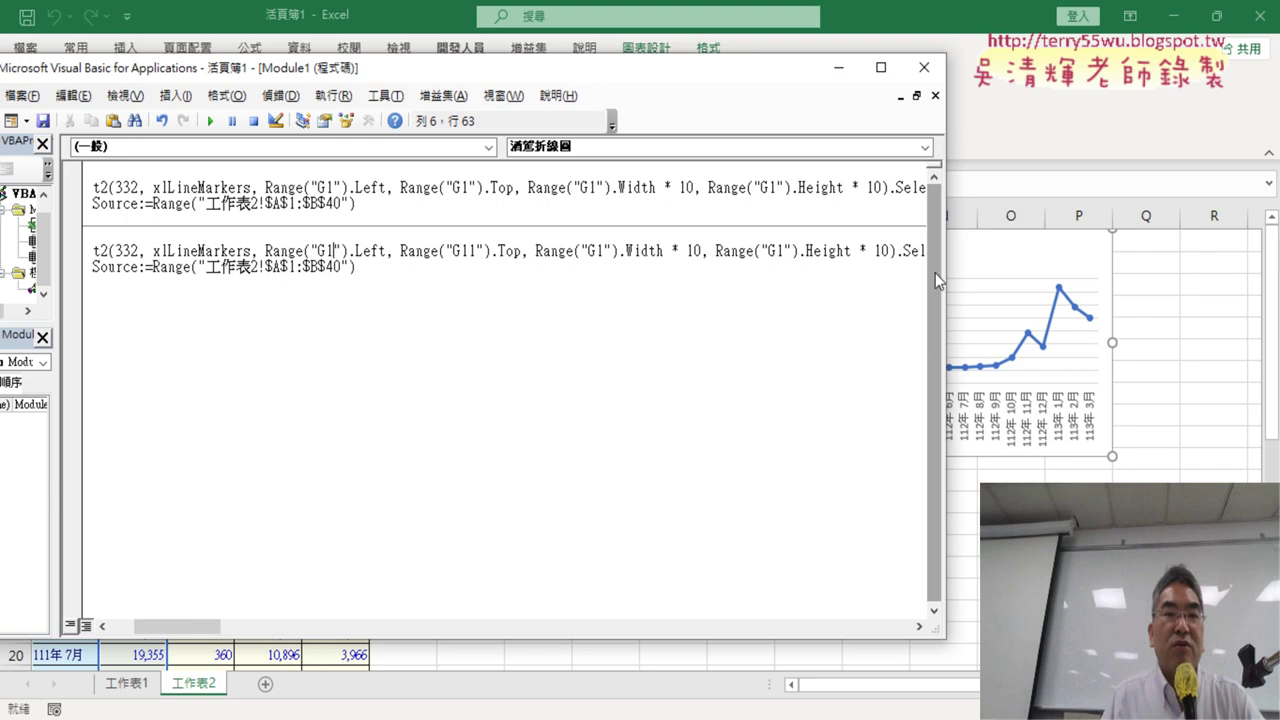
{"action": "left_click_drag", "start_coordinate": [947, 388], "coordinate": [440, 388]}
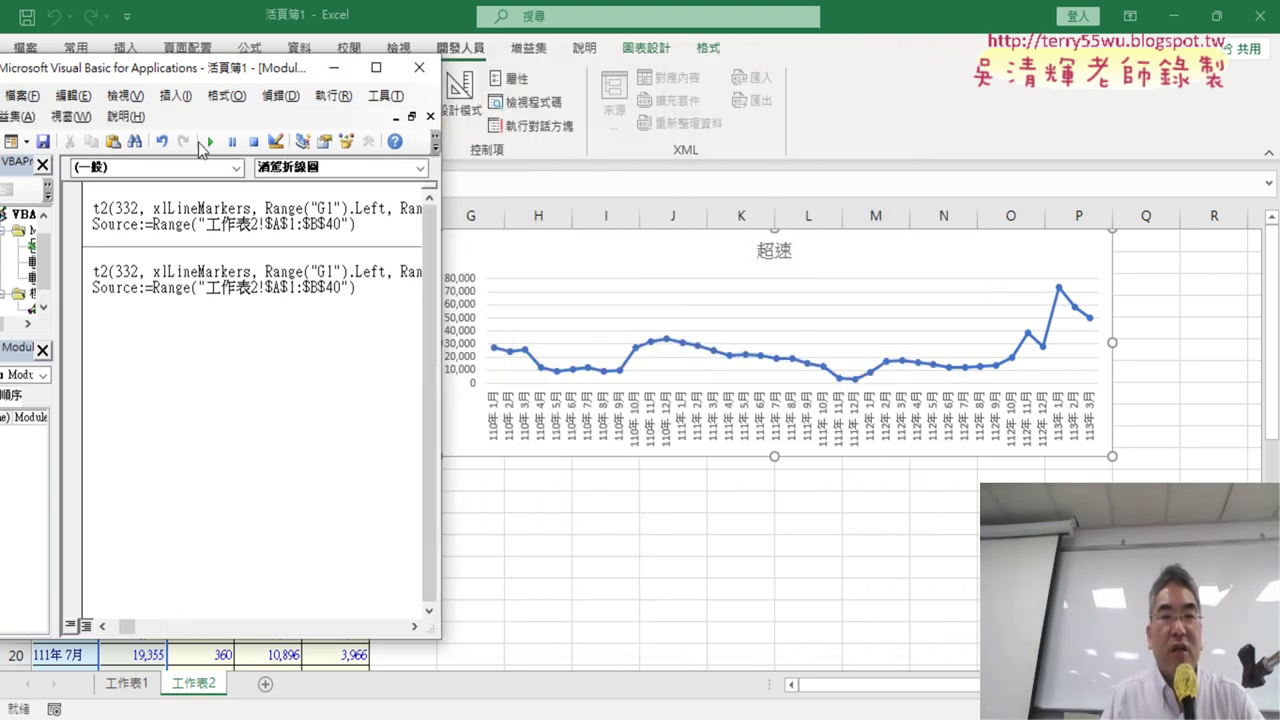
Step: Run 酒駕折線圖 to place a second line chart starting at G11
{"action": "left_click", "coordinate": [210, 141]}
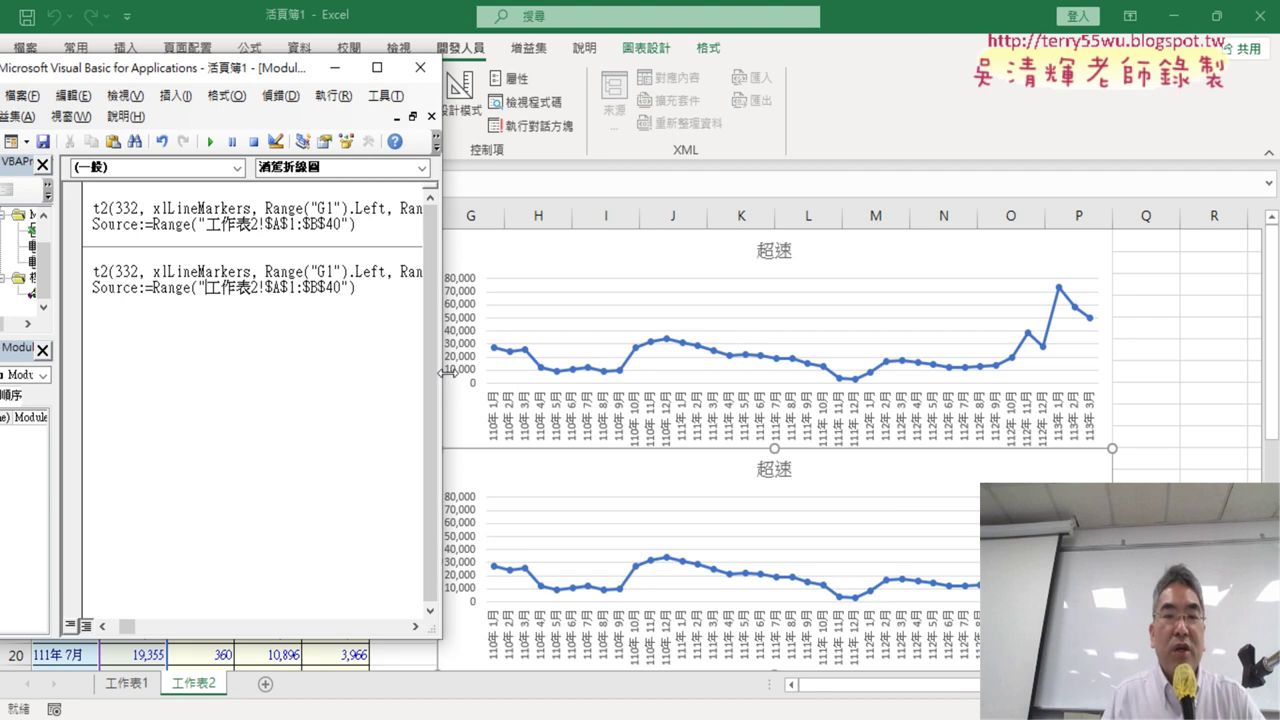
{"action": "left_click_drag", "start_coordinate": [440, 378], "coordinate": [897, 362]}
{"action": "left_click_drag", "start_coordinate": [186, 626], "coordinate": [150, 626]}
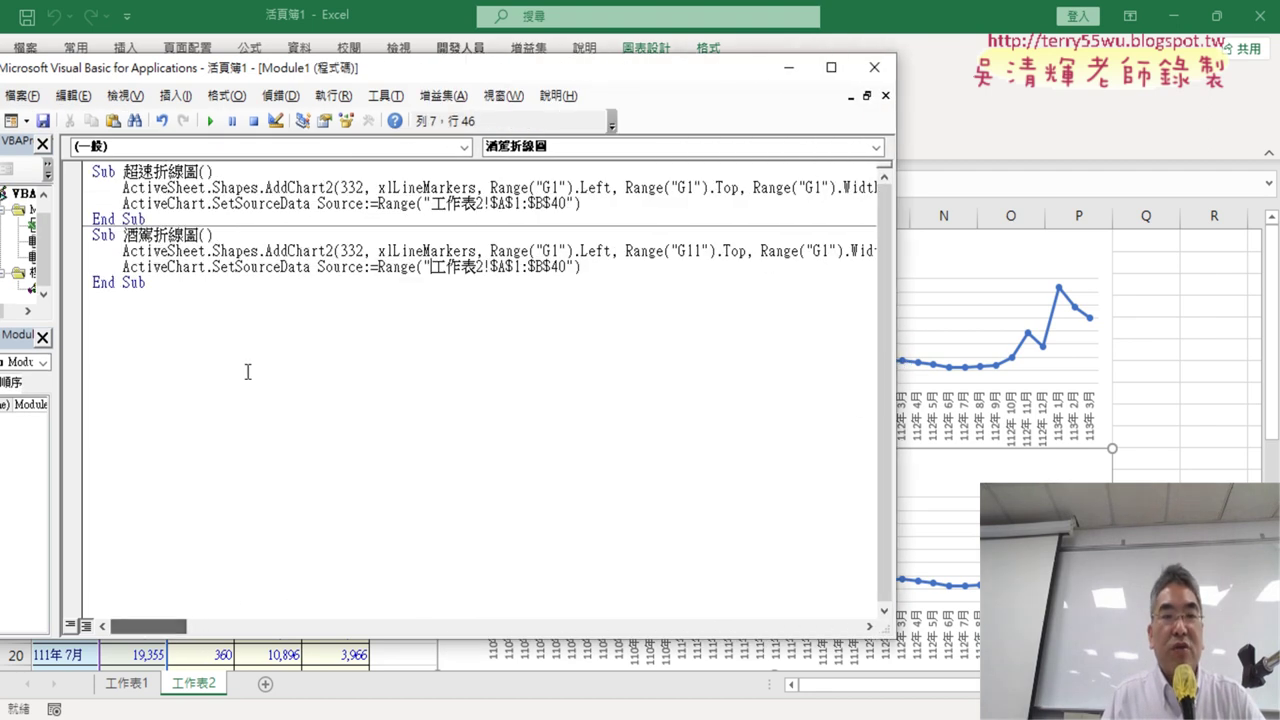
{"action": "left_click_drag", "start_coordinate": [305, 270], "coordinate": [236, 274]}
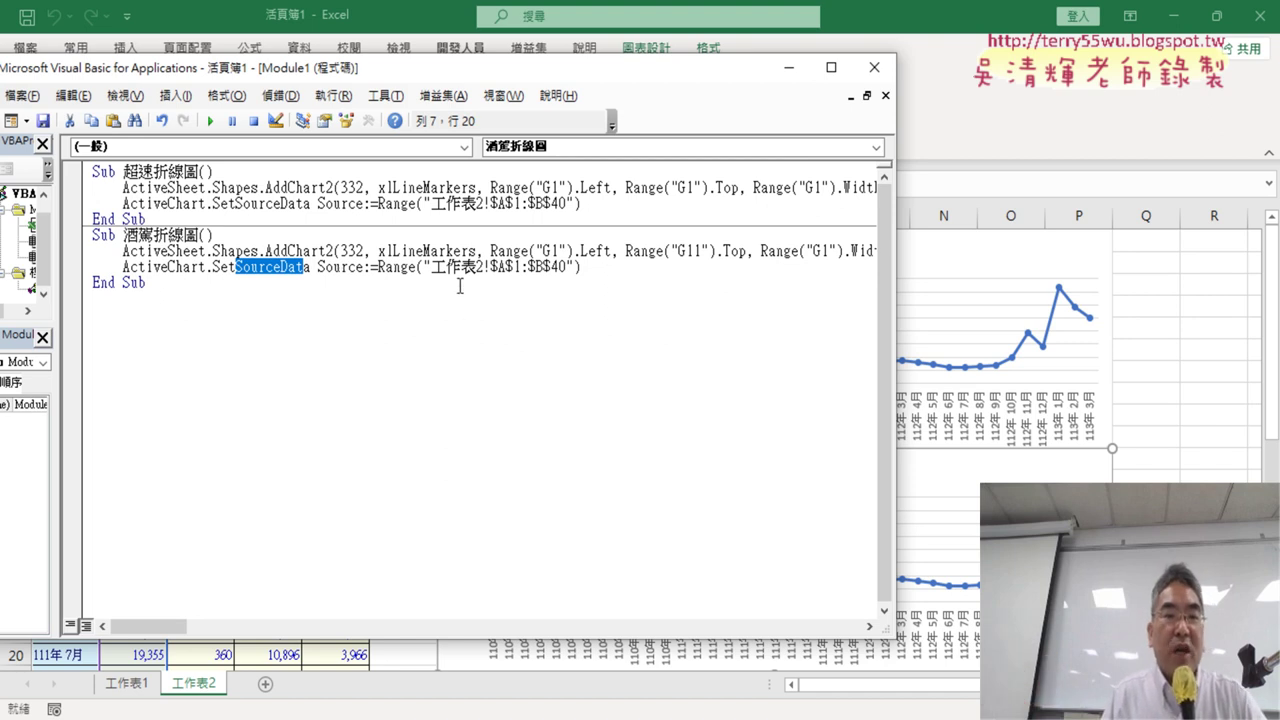
Step: Change the 酒駕折線圖 data range to Range("A1:C40") and rerun the macro
{"action": "left_click_drag", "start_coordinate": [432, 267], "coordinate": [484, 266]}
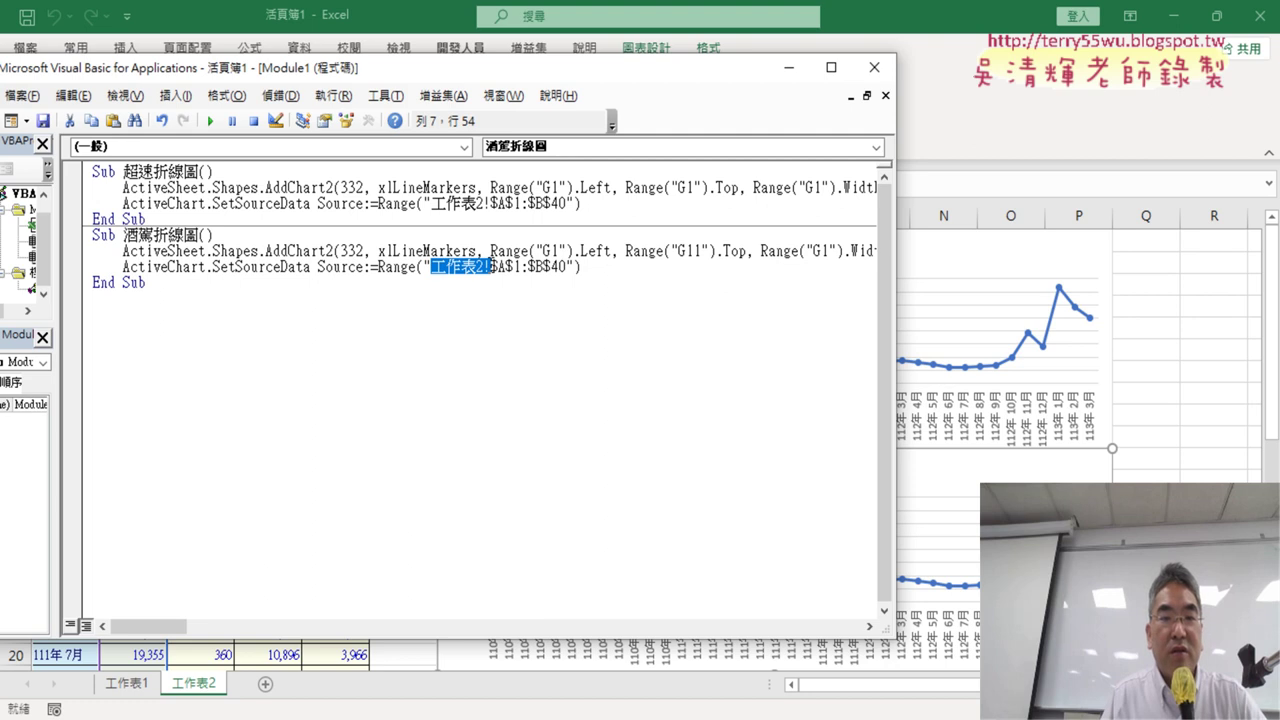
{"action": "key", "text": "Delete"}
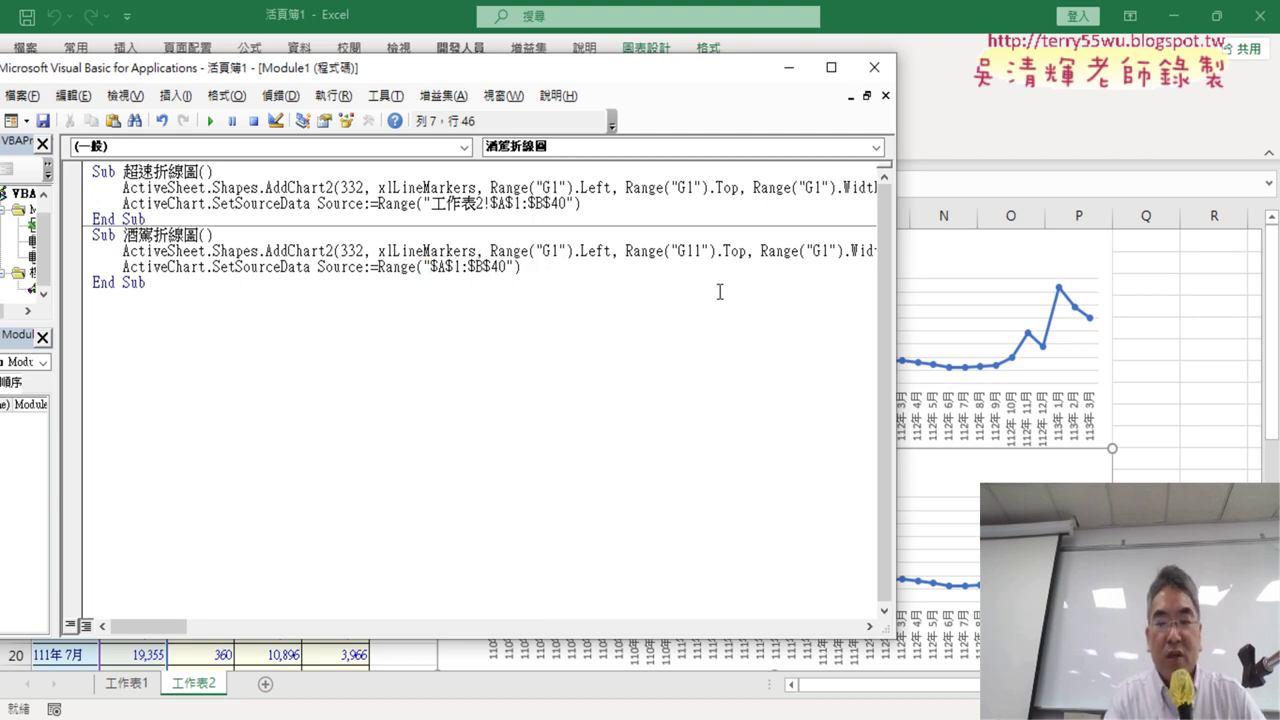
{"action": "key", "text": "Delete"}
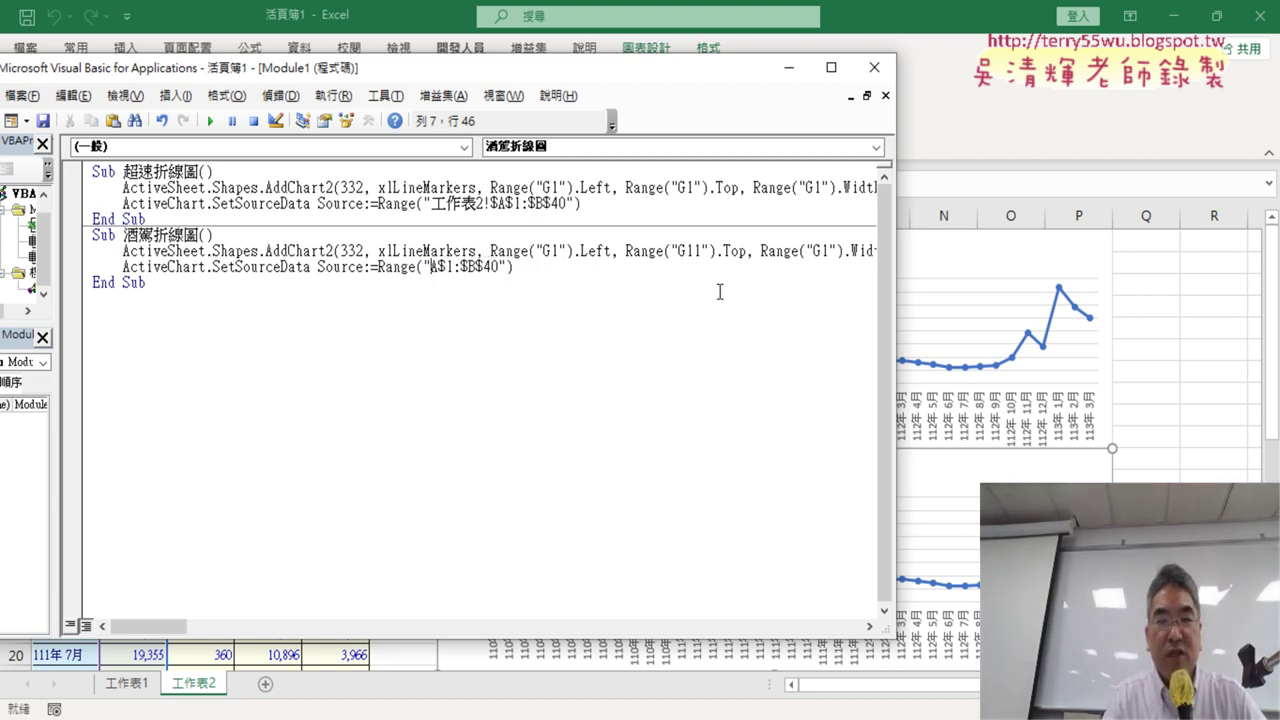
{"action": "key", "text": "Delete"}
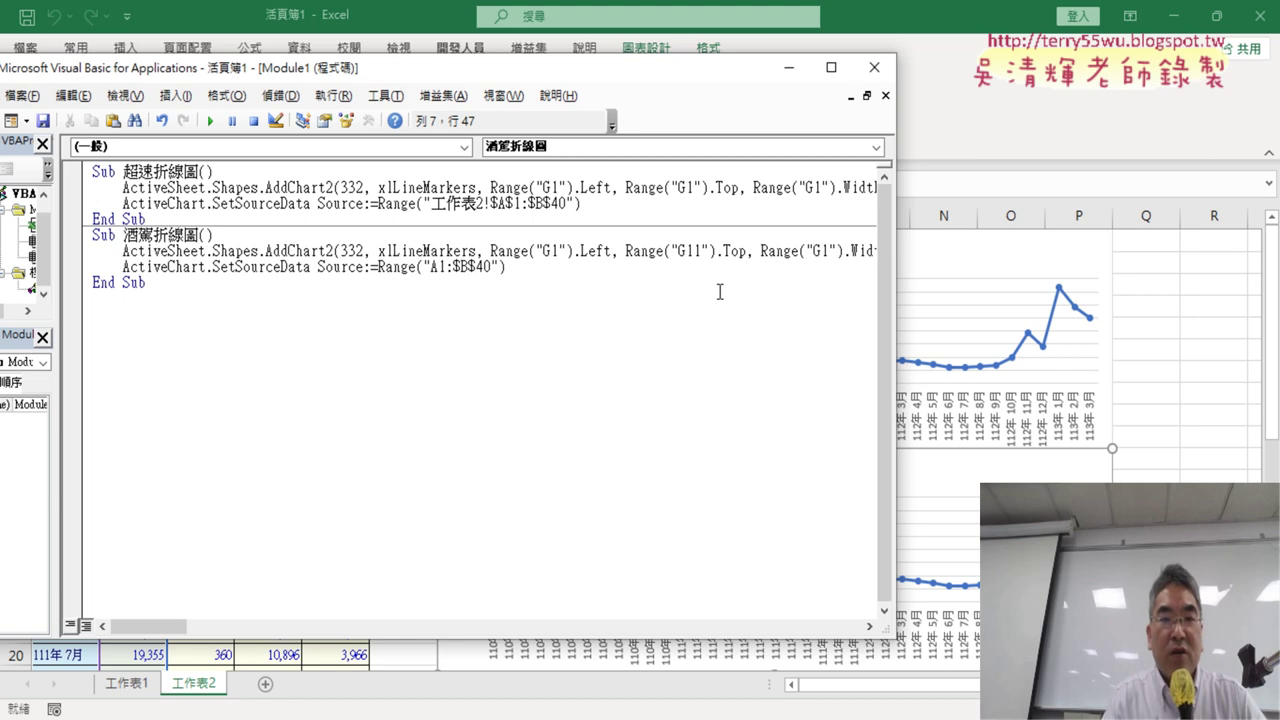
{"action": "key", "text": "Delete"}
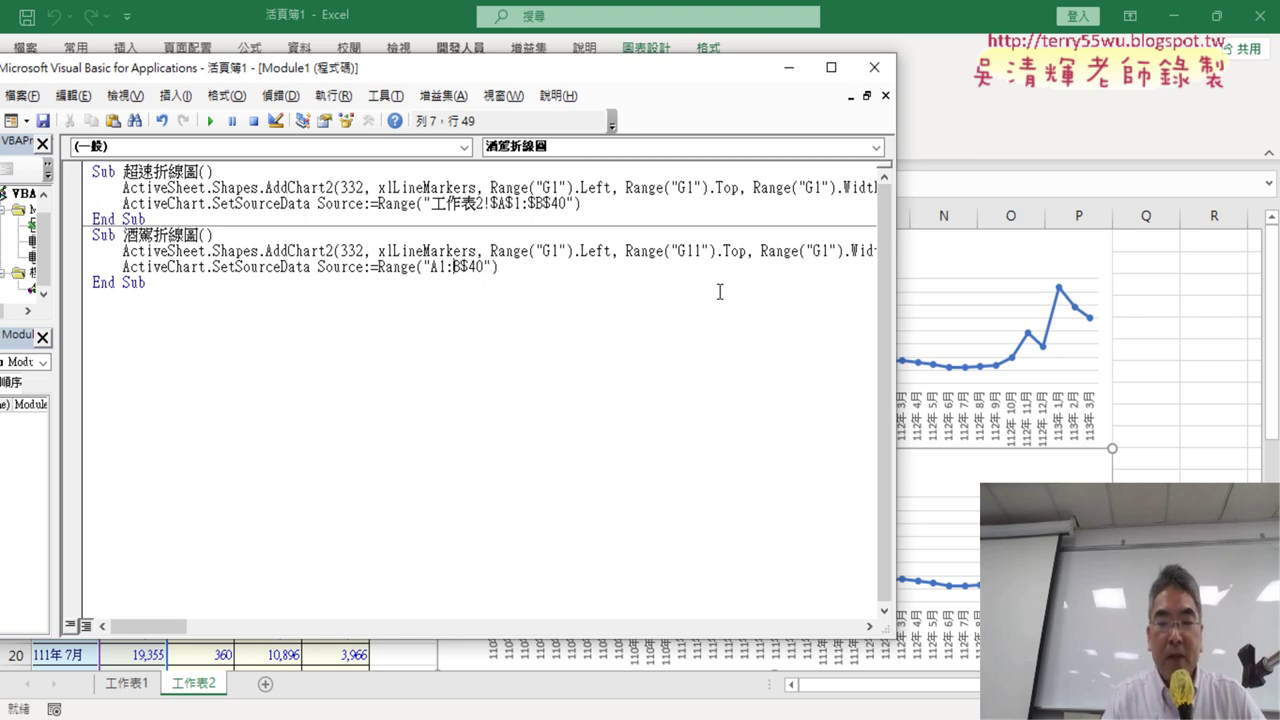
{"action": "key", "text": "Right"}
{"action": "key", "text": "Delete"}
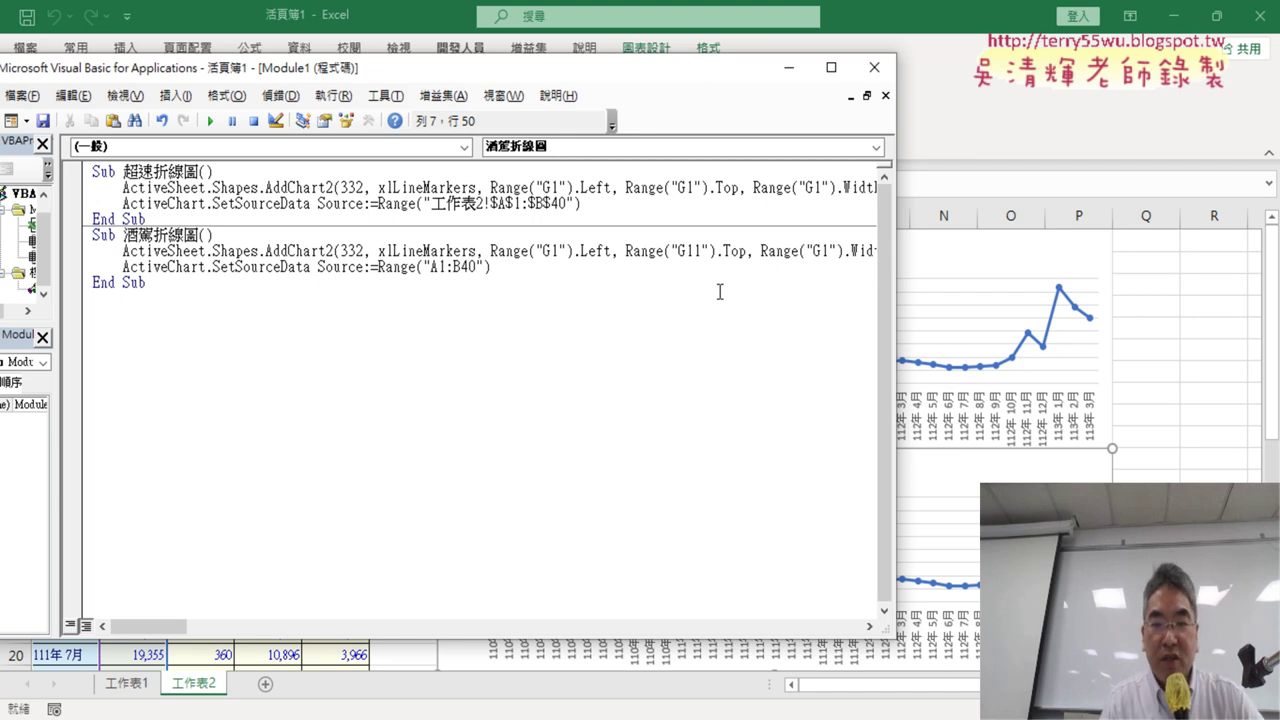
{"action": "key", "text": "BackSpace"}
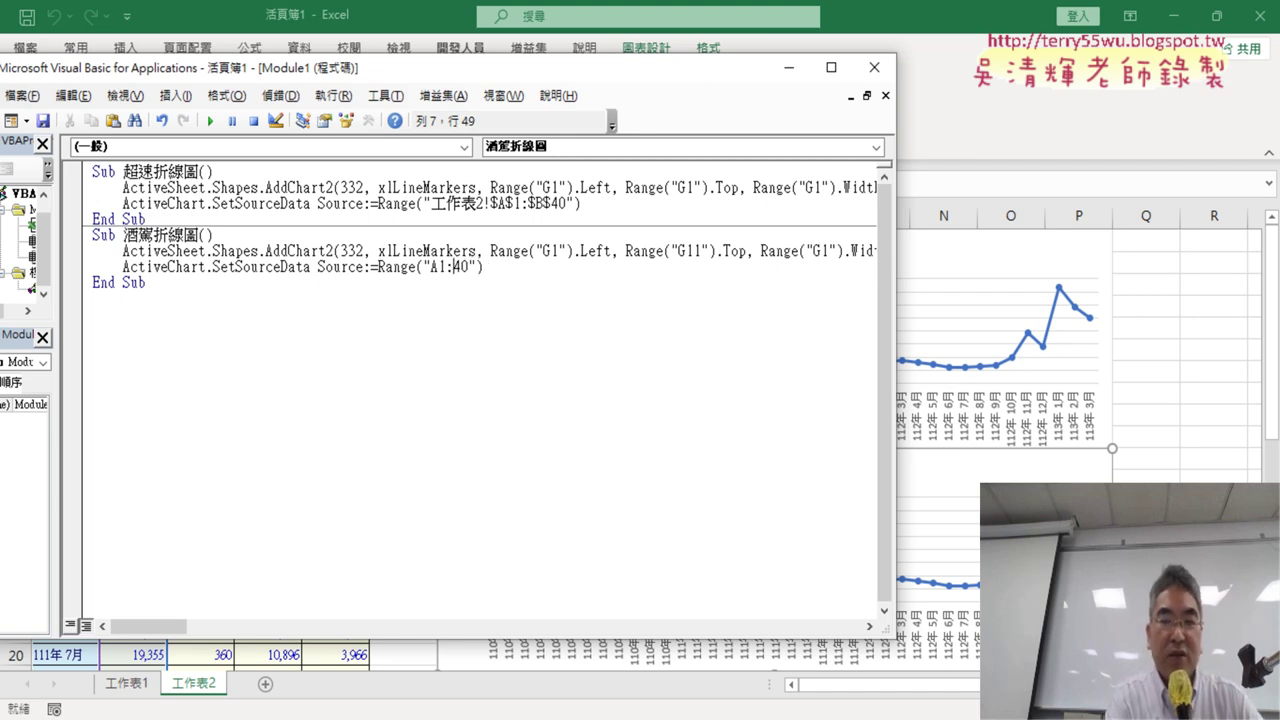
{"action": "type", "text": "C"}
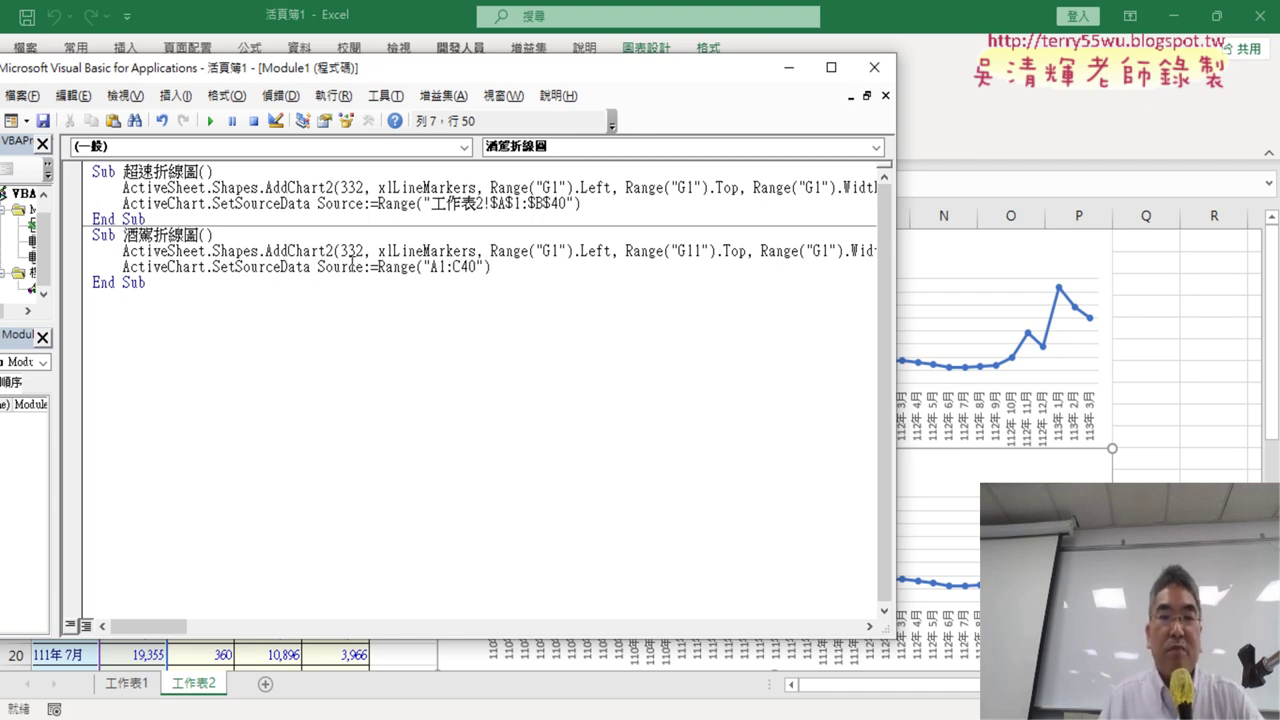
{"action": "left_click", "coordinate": [350, 262]}
{"action": "left_click", "coordinate": [210, 120]}
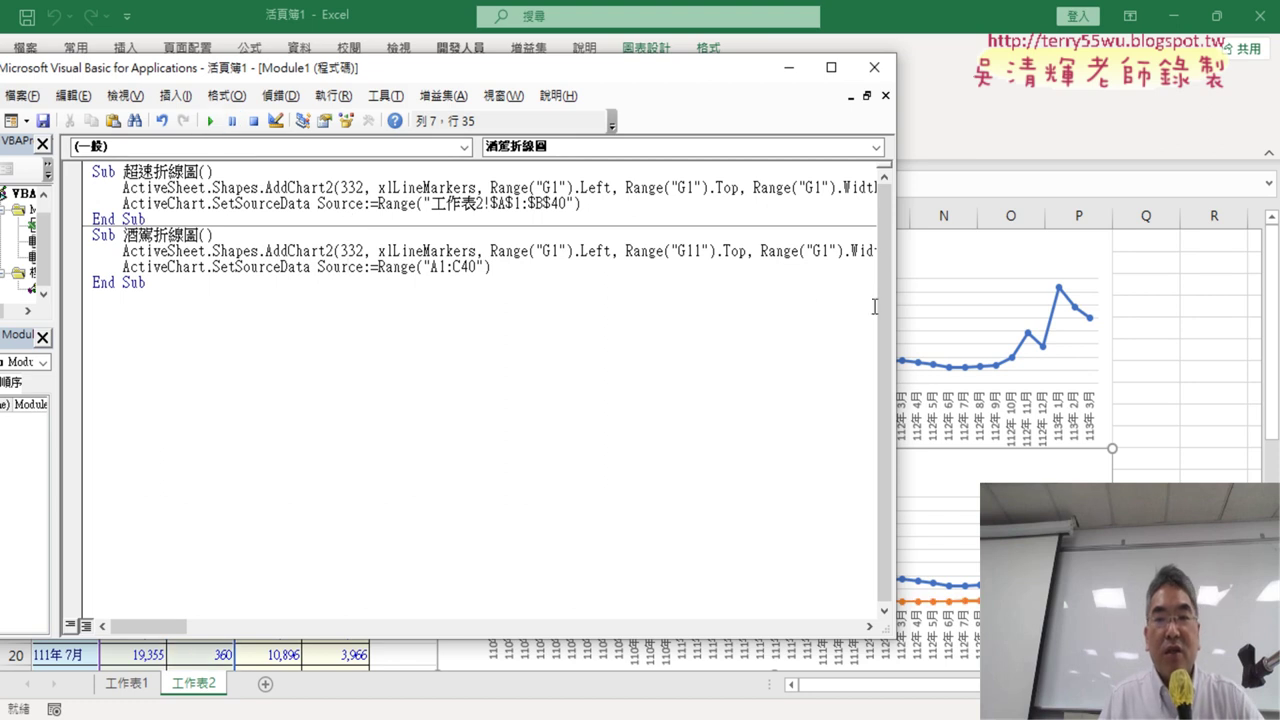
Step: Resize the code window and extend the second macro's Range argument to A1:A40,A1:A40
{"action": "left_click_drag", "start_coordinate": [896, 306], "coordinate": [430, 309]}
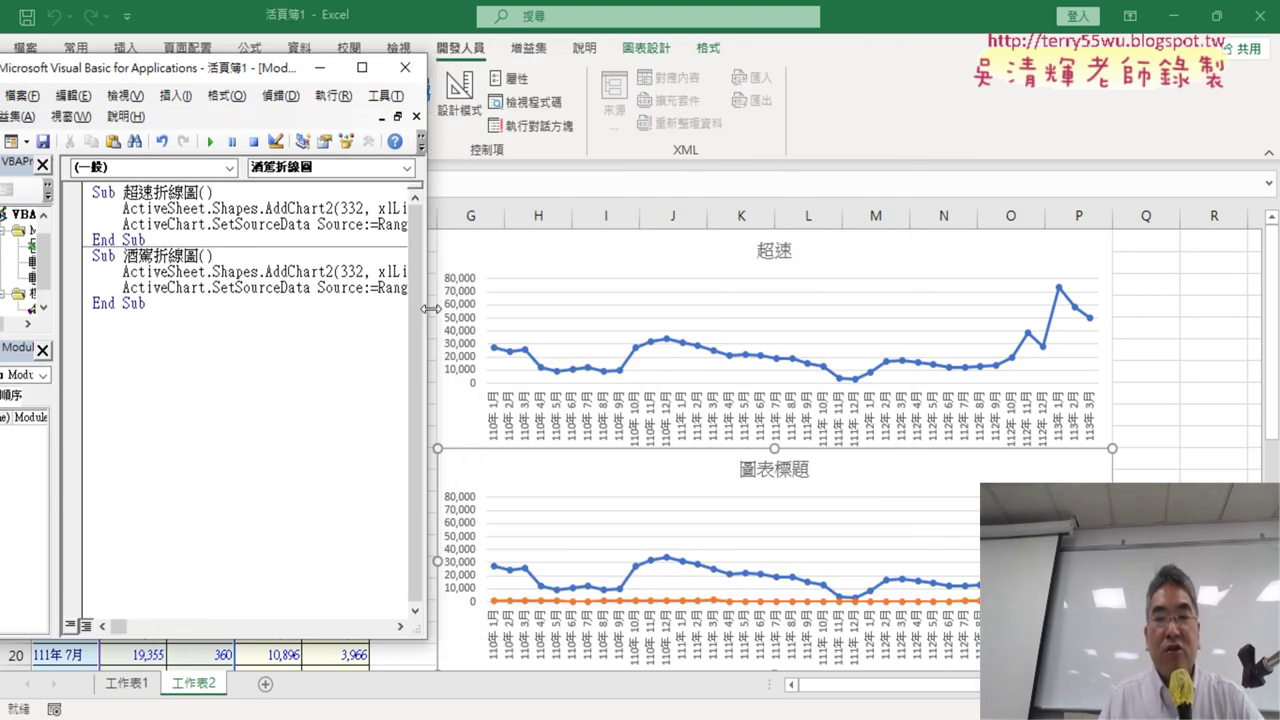
{"action": "left_click_drag", "start_coordinate": [430, 309], "coordinate": [1065, 307]}
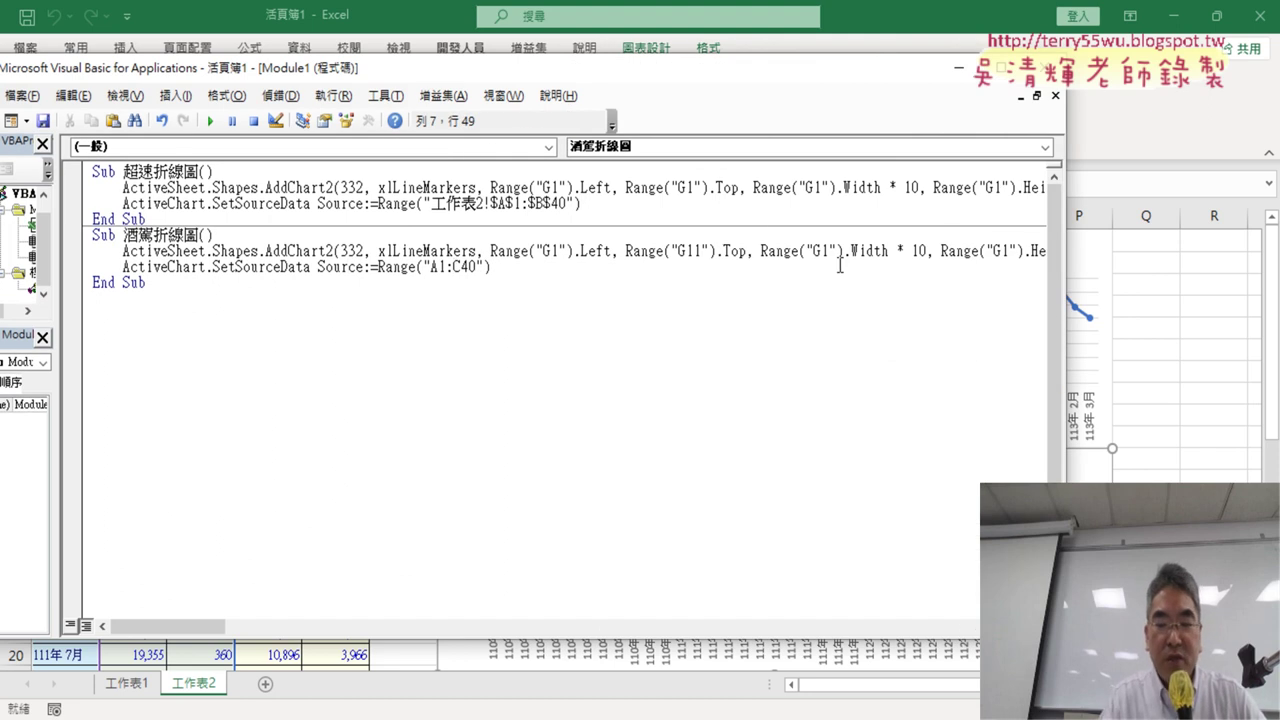
{"action": "type", "text": "A"}
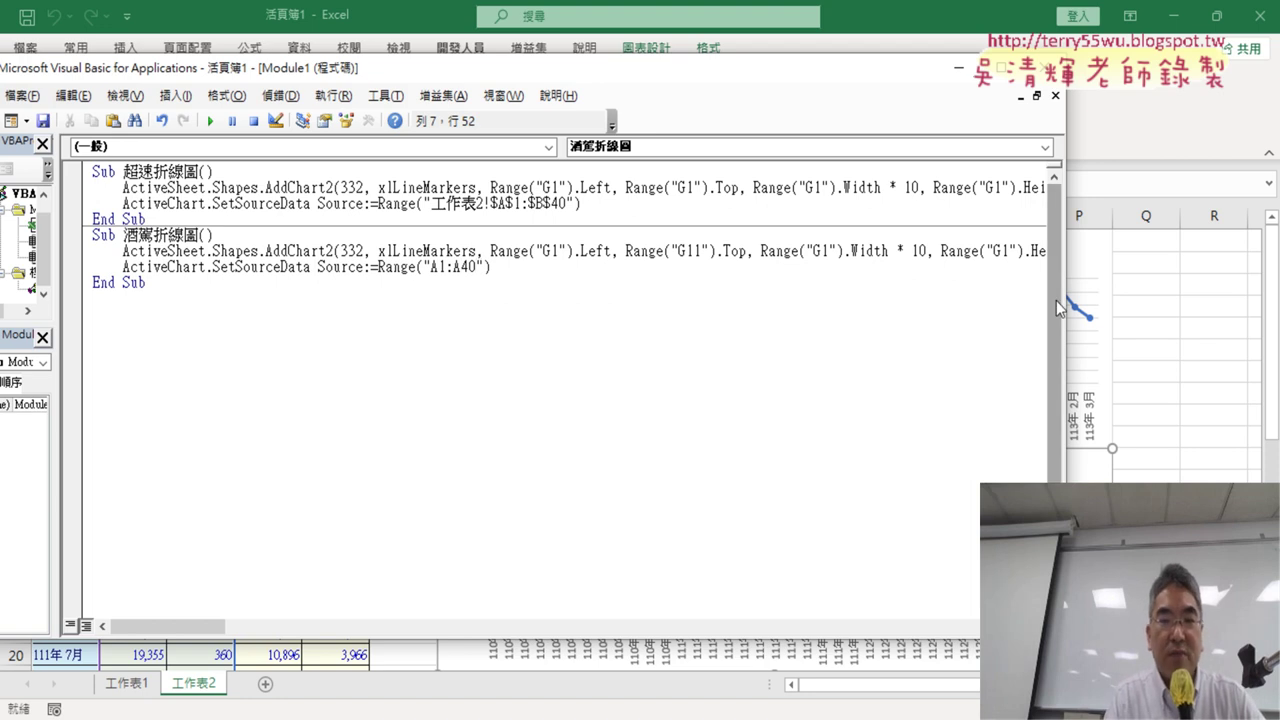
{"action": "type", "text": ","}
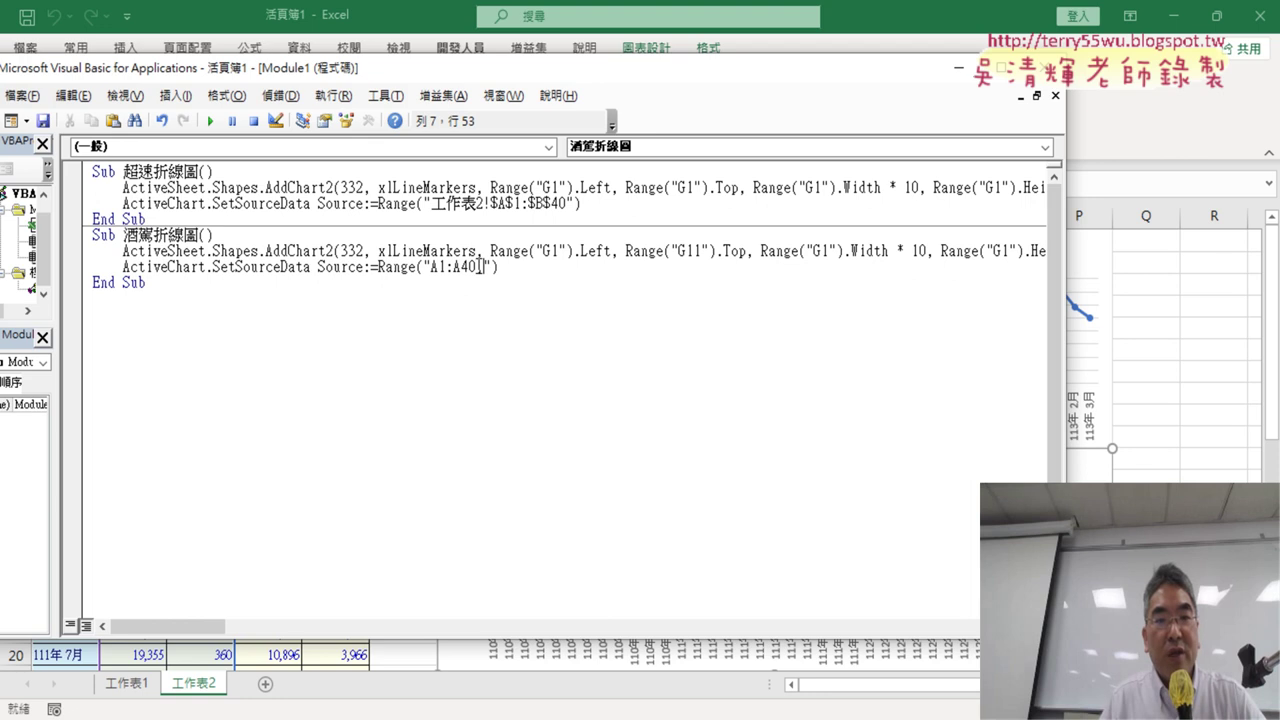
{"action": "mouse_move", "coordinate": [477, 267]}
{"action": "left_mouse_down"}
{"action": "mouse_move", "coordinate": [430, 267]}
{"action": "mouse_move", "coordinate": [486, 270]}
{"action": "left_mouse_up"}
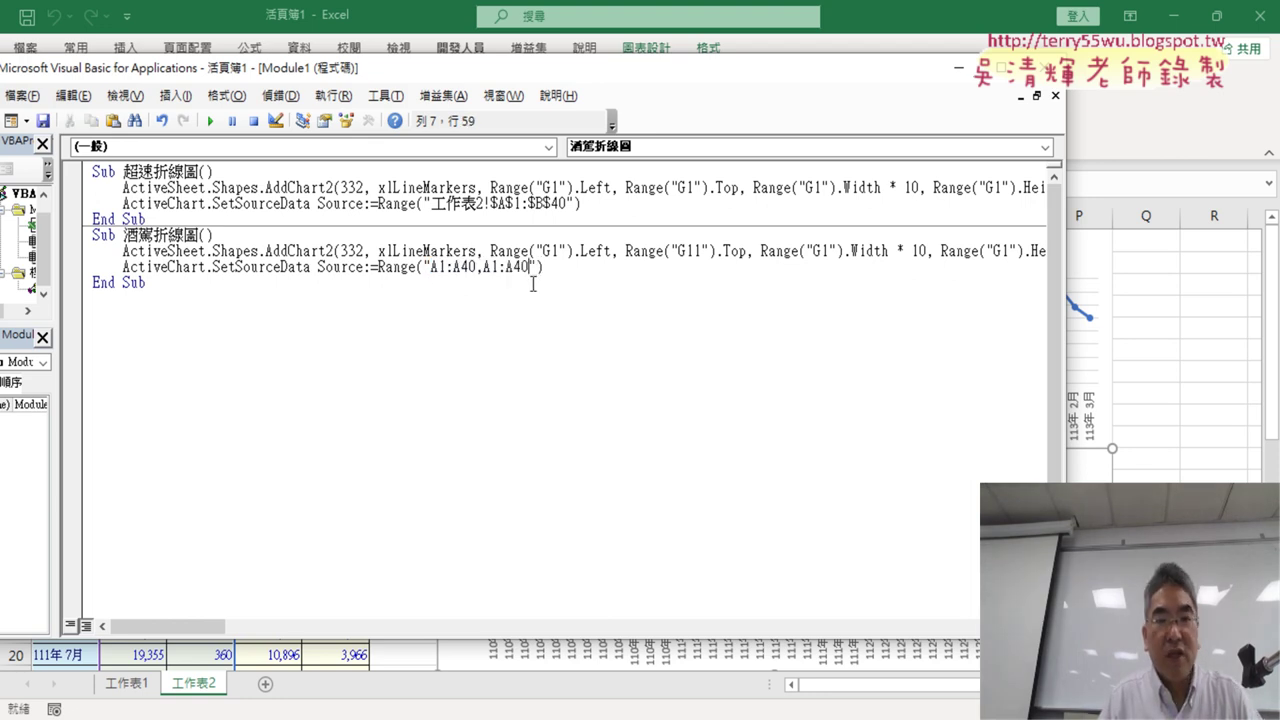
Step: Change the second range's column letters to C, giving A1:A40,C1:C40, then view the updated chart
{"action": "left_click", "coordinate": [492, 267]}
{"action": "key", "text": "BackSpace"}
{"action": "type", "text": "C"}
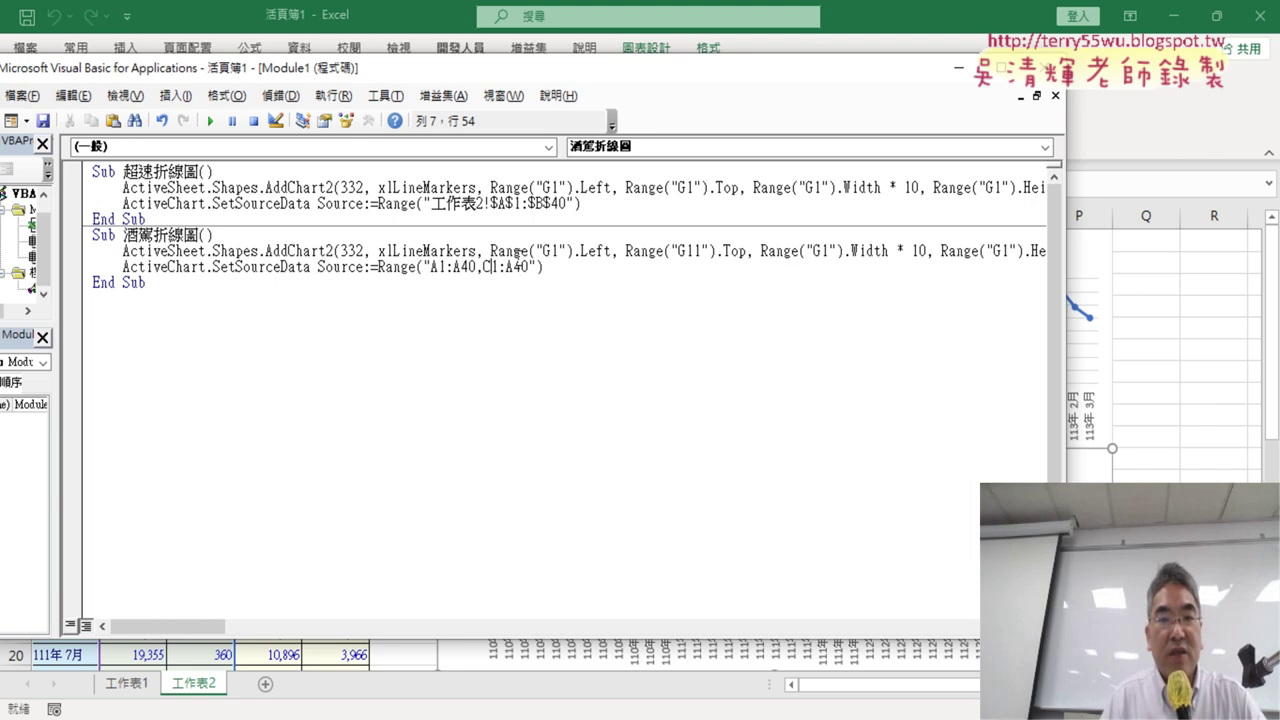
{"action": "left_click_drag", "start_coordinate": [516, 251], "coordinate": [513, 267]}
{"action": "left_click", "coordinate": [512, 267]}
{"action": "key", "text": "BackSpace"}
{"action": "type", "text": "C"}
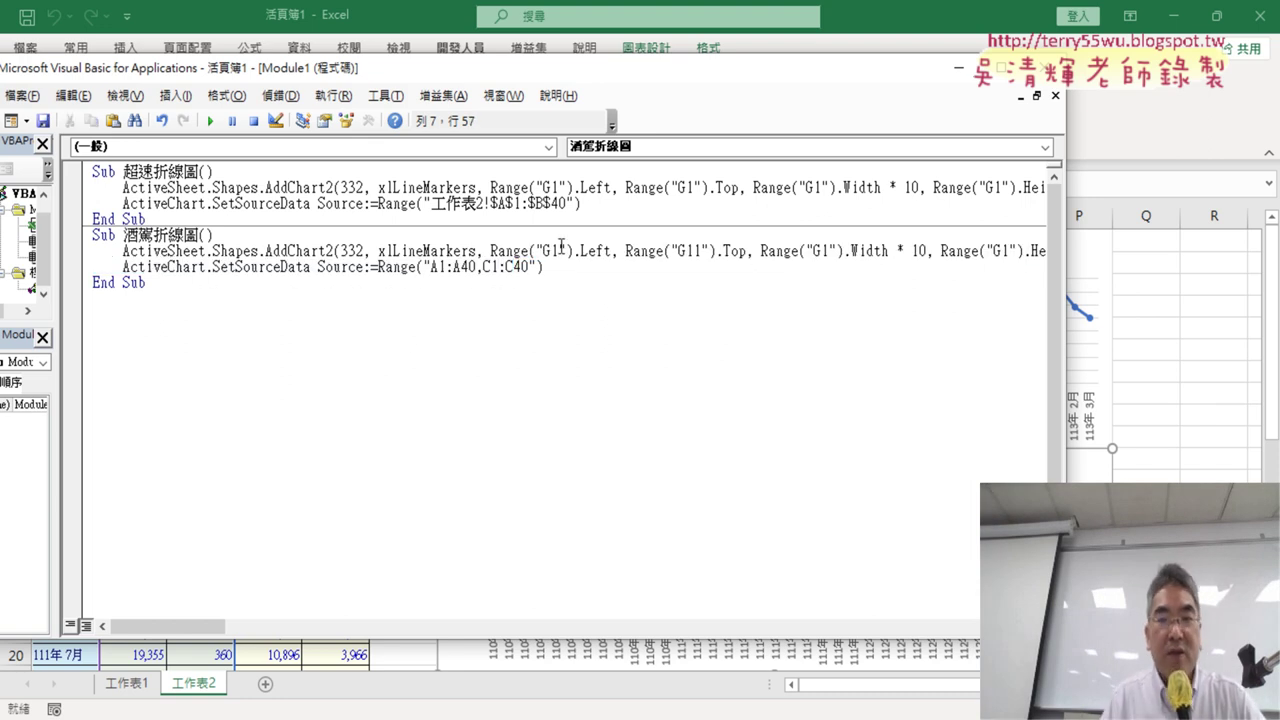
{"action": "left_click", "coordinate": [451, 267]}
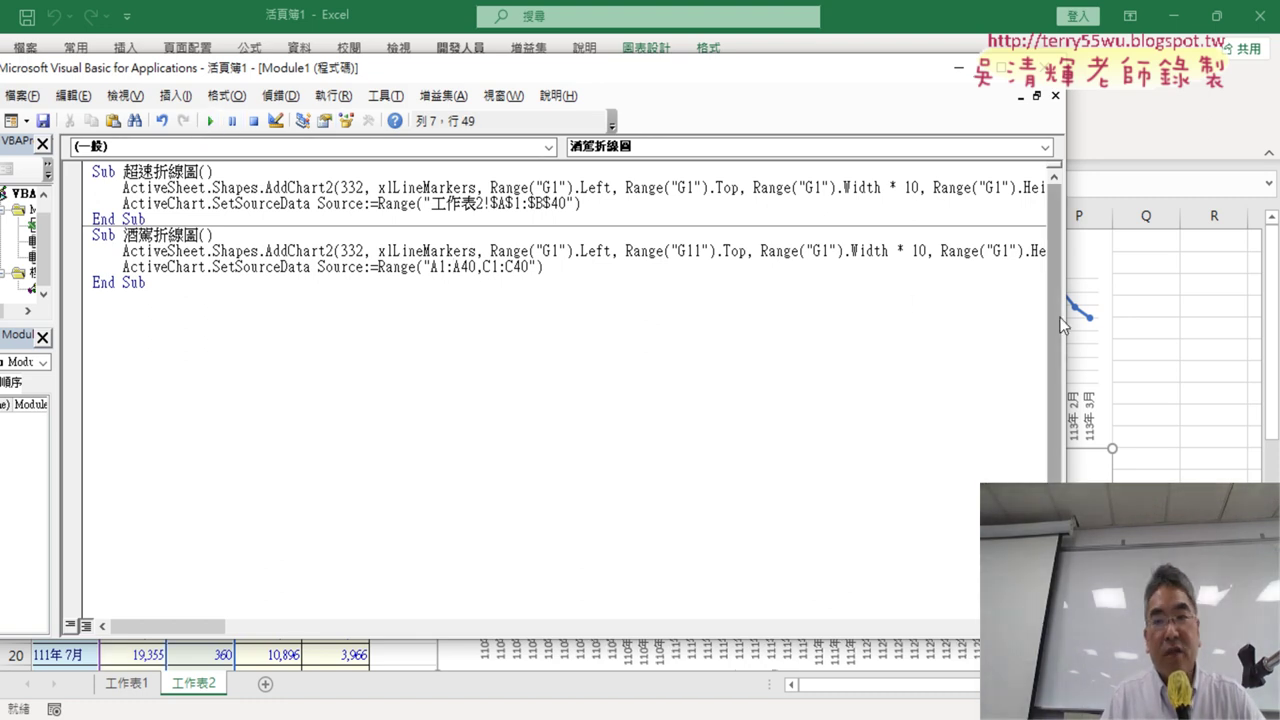
{"action": "left_click_drag", "start_coordinate": [1065, 325], "coordinate": [455, 322]}
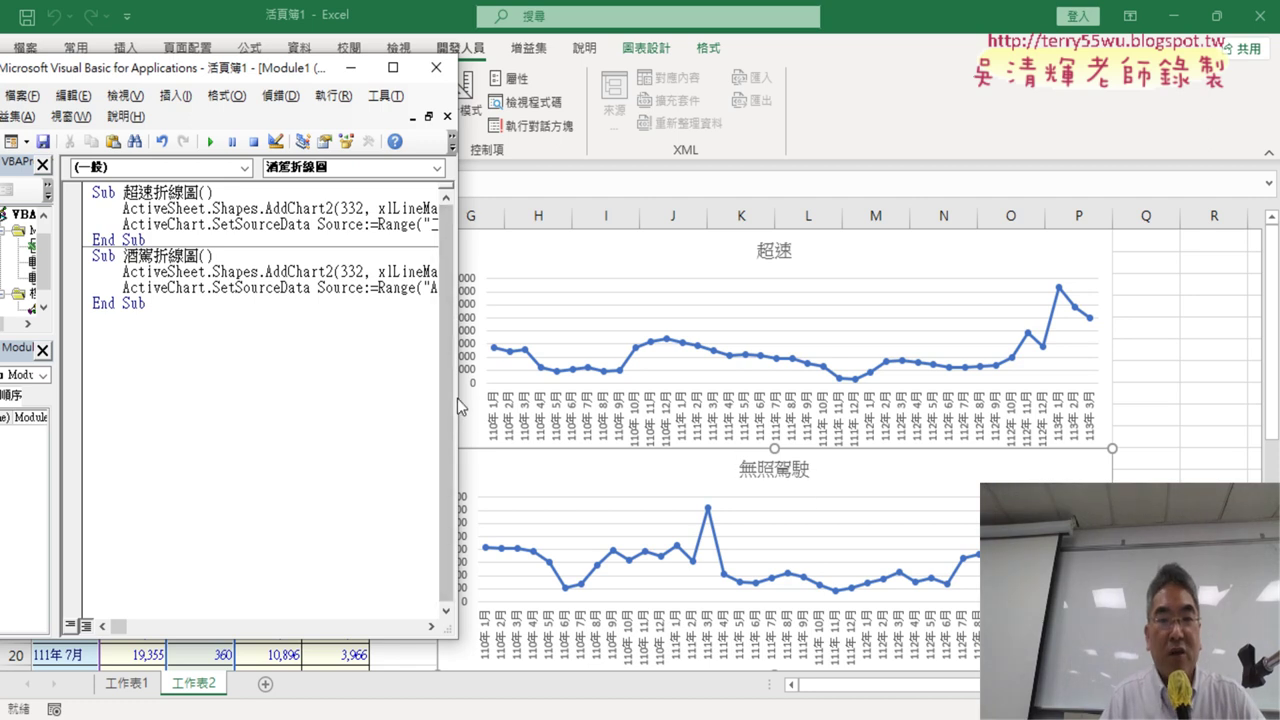
Step: Widen the editor to full width, mark the G1 and G11 positions, and select the second Range argument
{"action": "left_click_drag", "start_coordinate": [458, 405], "coordinate": [1038, 388]}
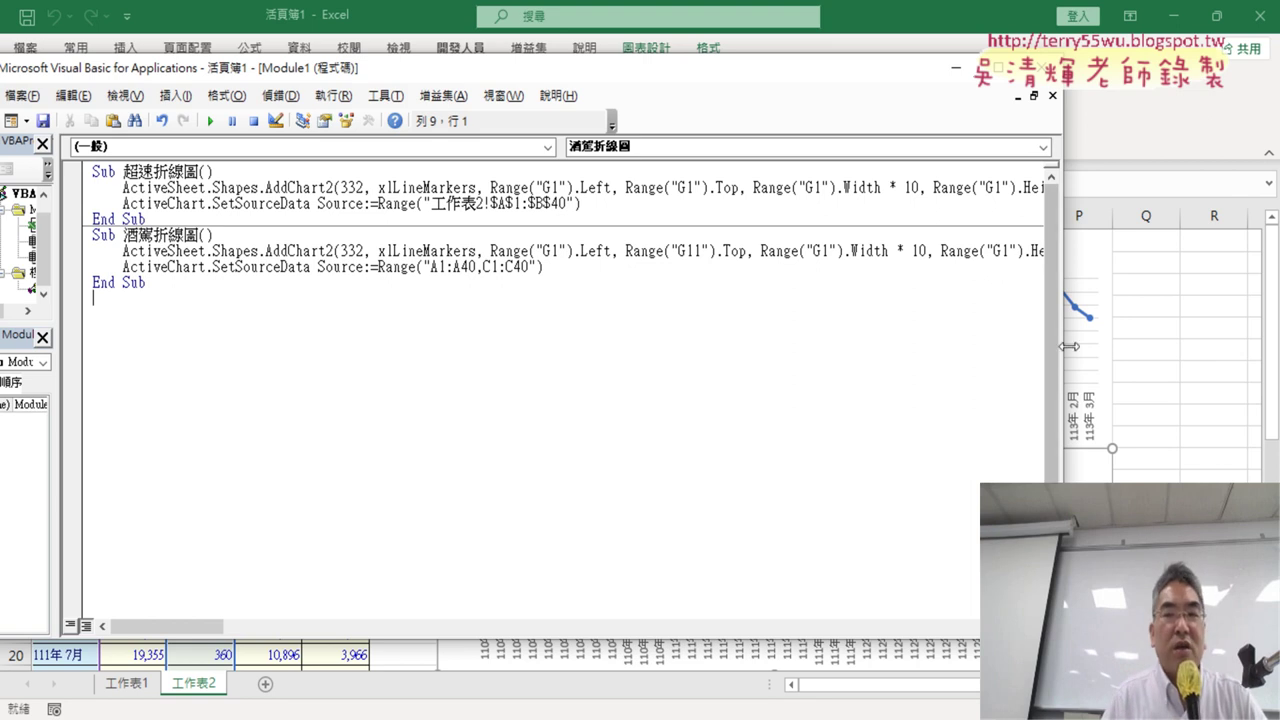
{"action": "left_click_drag", "start_coordinate": [1062, 350], "coordinate": [1222, 350]}
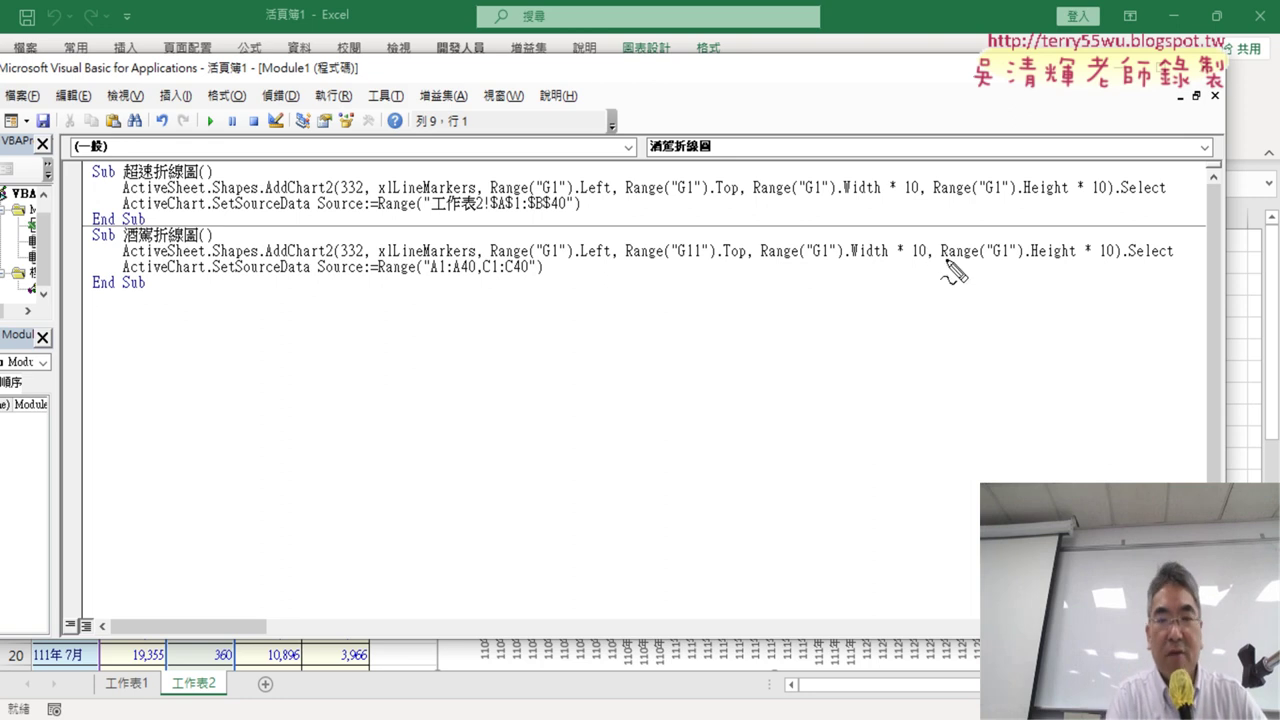
{"action": "left_click_drag", "start_coordinate": [683, 195], "coordinate": [693, 195]}
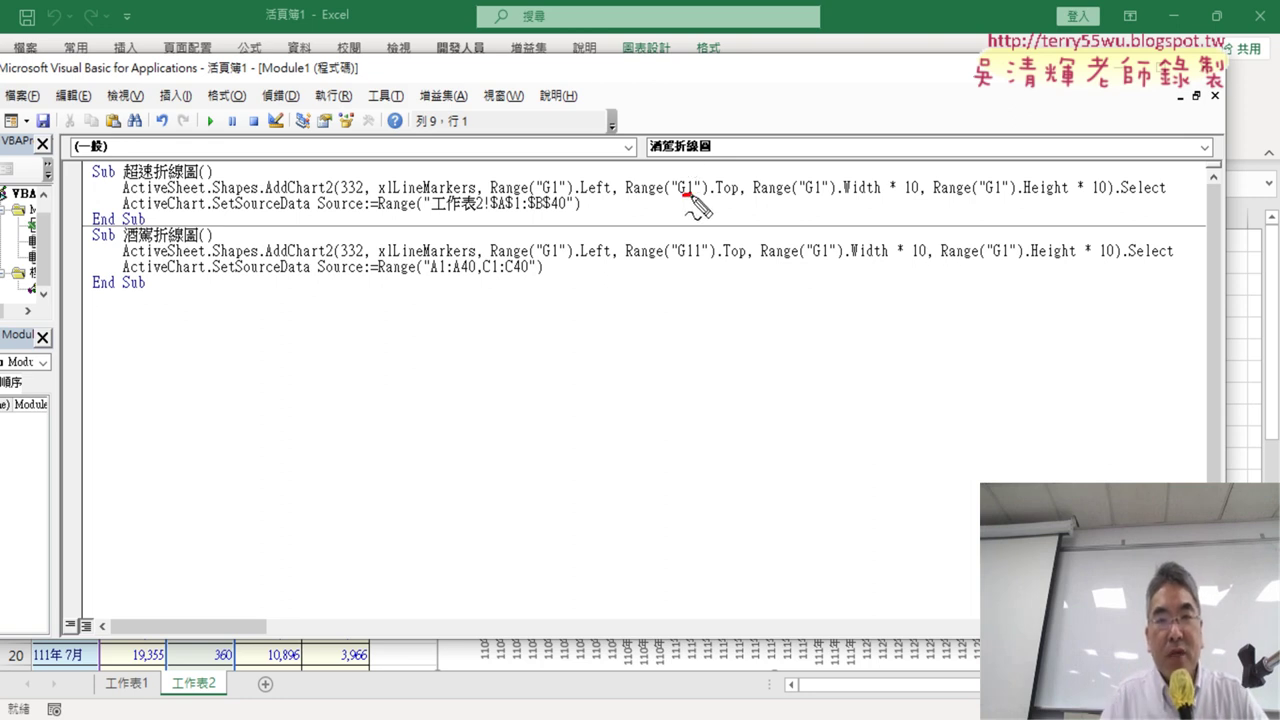
{"action": "left_click_drag", "start_coordinate": [688, 259], "coordinate": [698, 259]}
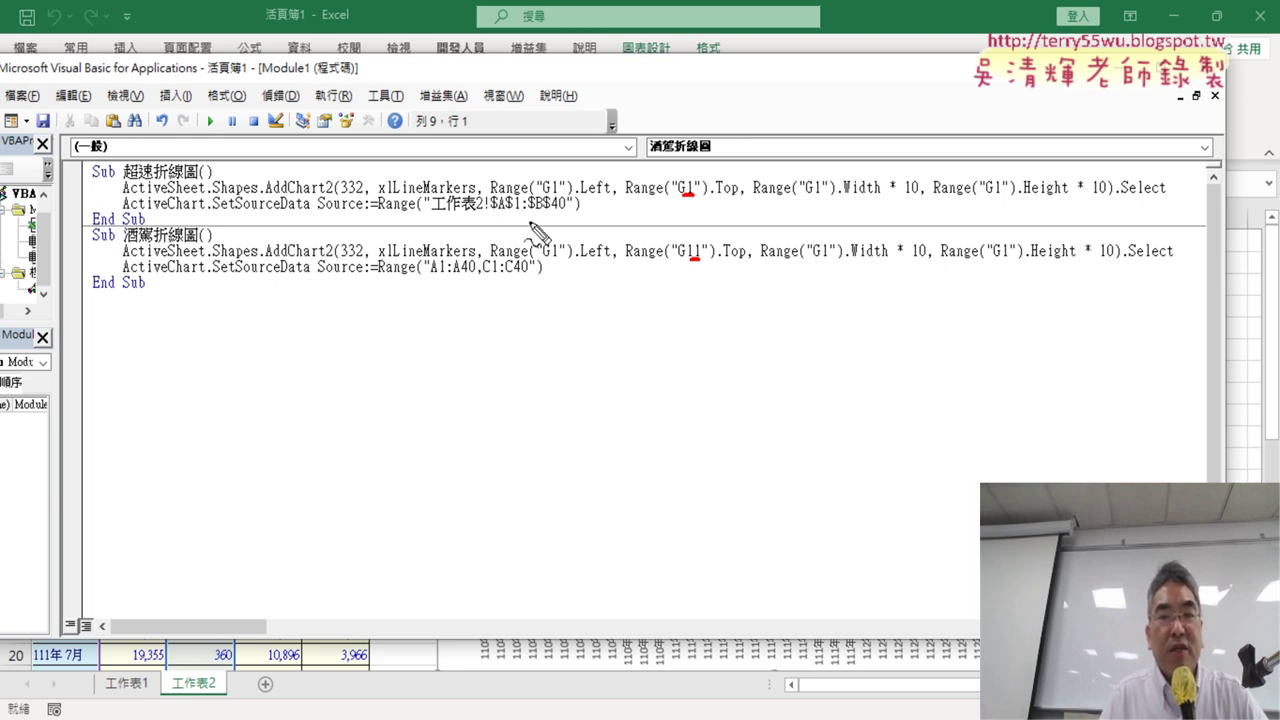
{"action": "key", "text": "Escape"}
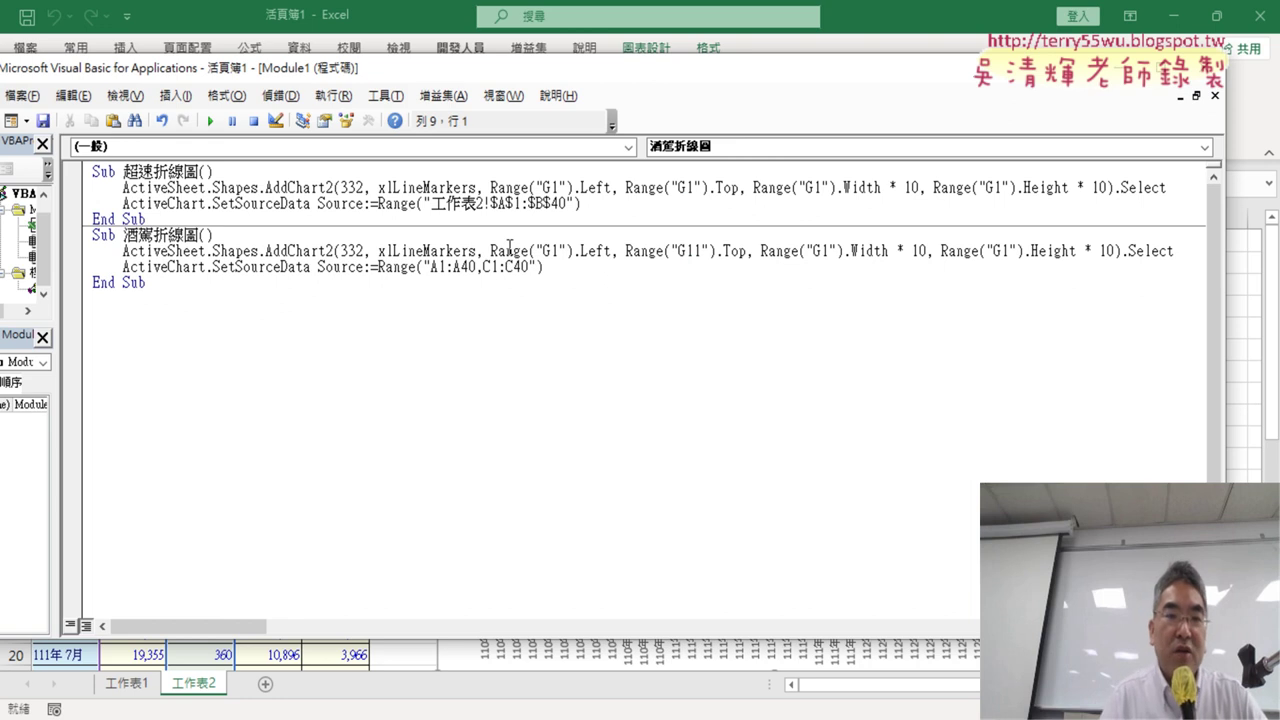
{"action": "left_click_drag", "start_coordinate": [545, 268], "coordinate": [378, 270]}
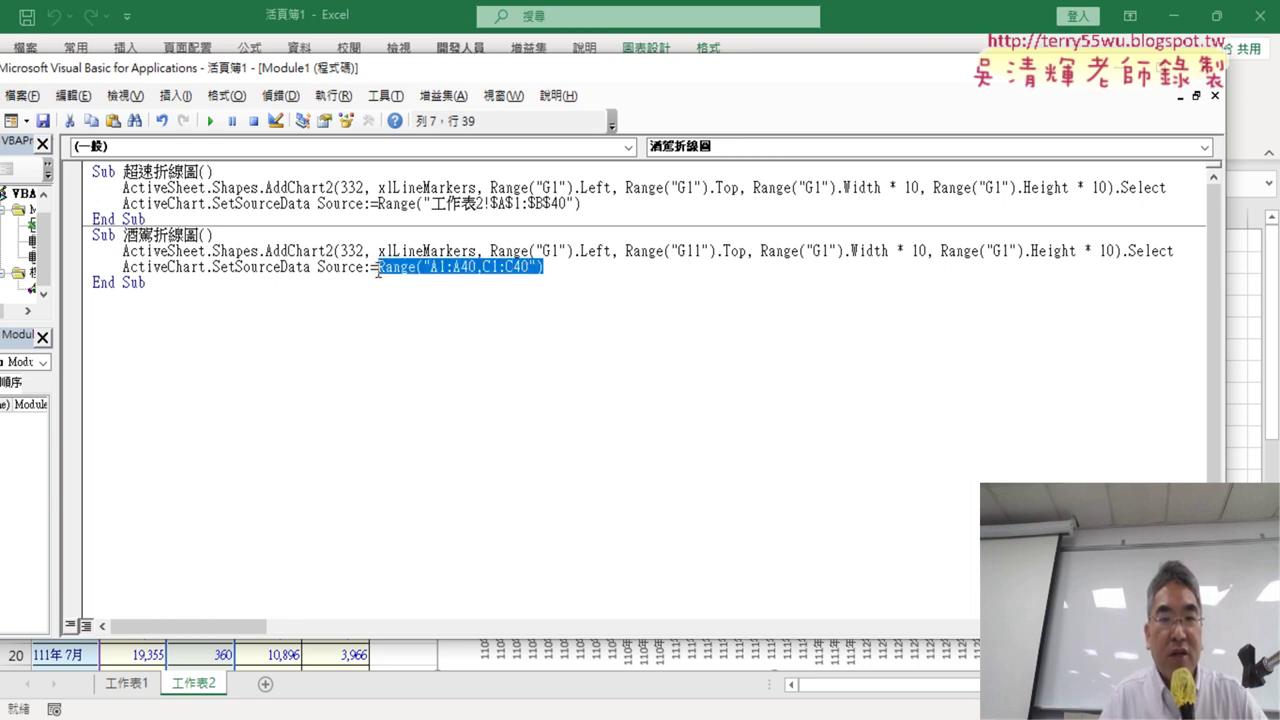
Step: Copy Range("A1:A40,C1:C40") and paste it over the 超速折線圖 macro's source range
{"action": "right_click", "coordinate": [410, 276]}
{"action": "left_click", "coordinate": [450, 302]}
{"action": "left_click_drag", "start_coordinate": [379, 204], "coordinate": [586, 200]}
{"action": "right_click", "coordinate": [543, 207]}
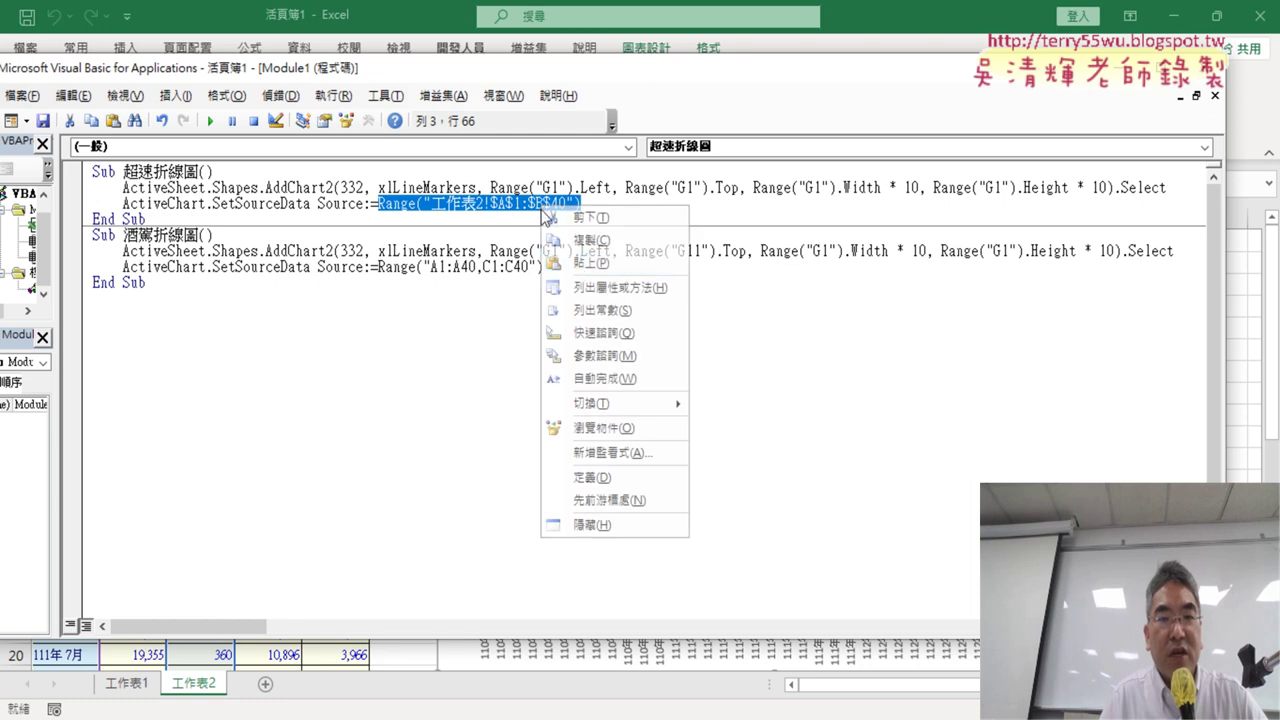
{"action": "left_click", "coordinate": [578, 261]}
Step: Change both C column letters to B so 超速折線圖 charts A1:A40,B1:B40
{"action": "key", "text": "shift+Left"}
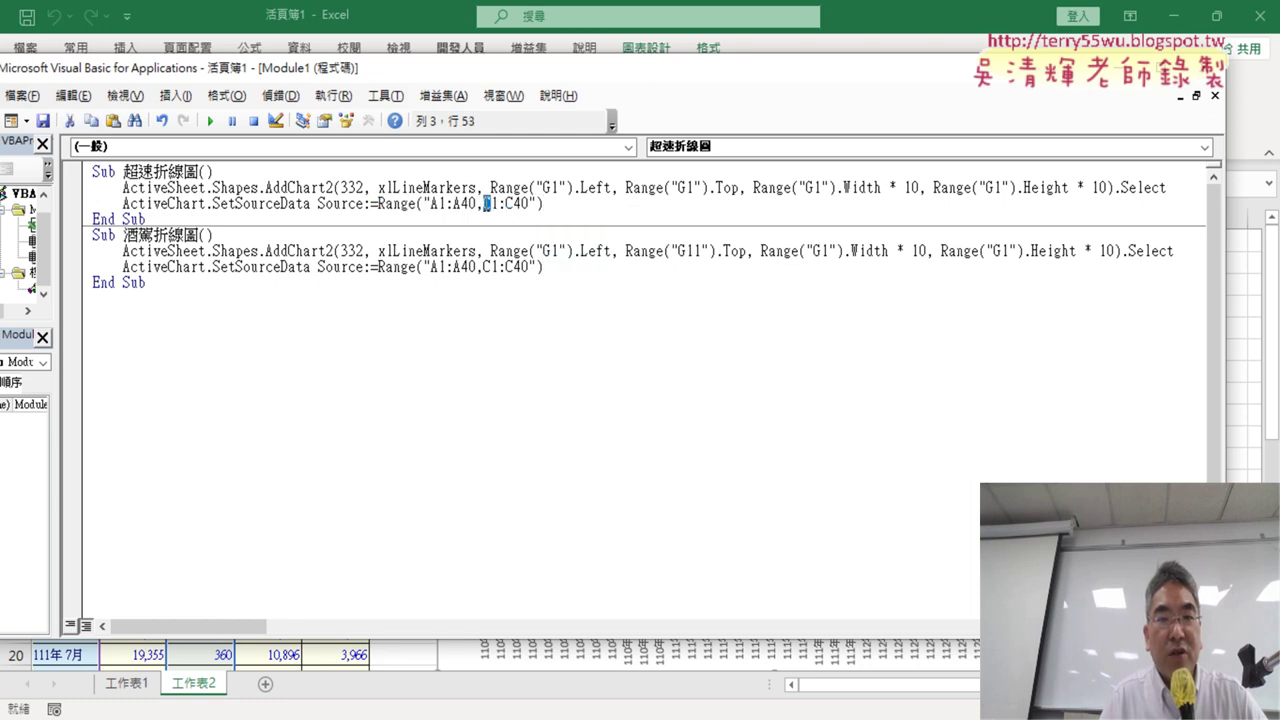
{"action": "type", "text": "B"}
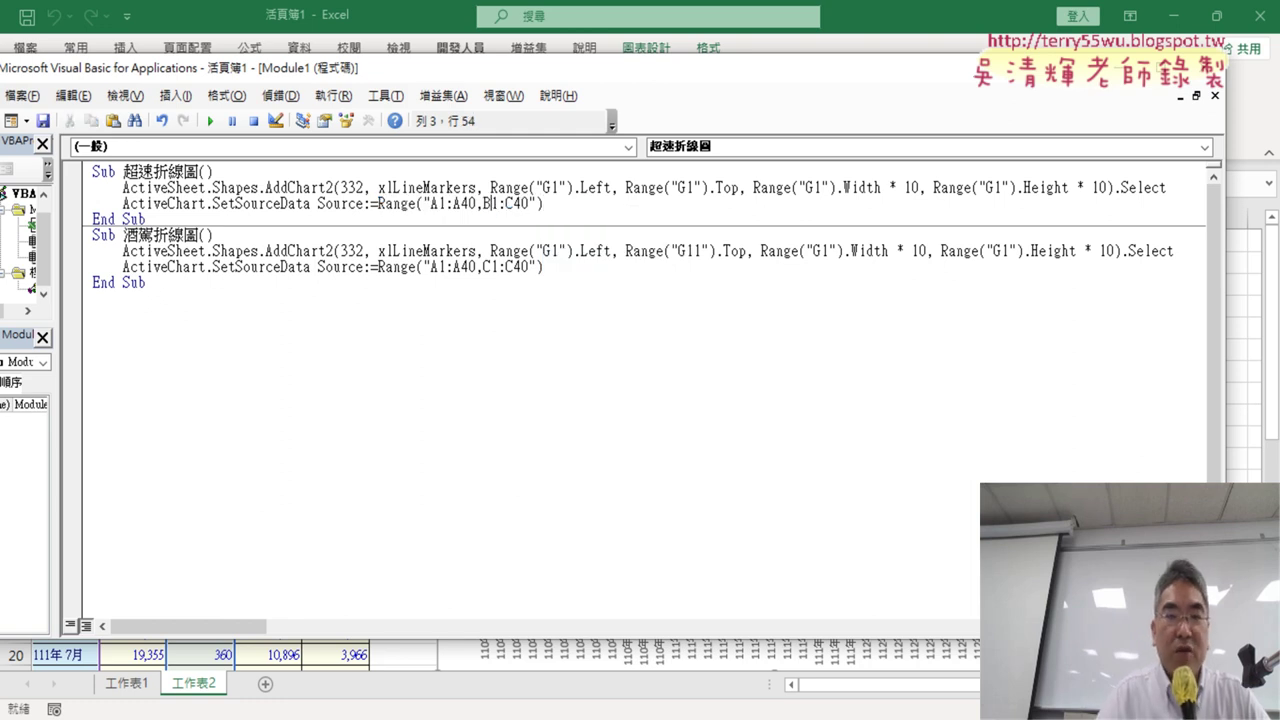
{"action": "left_click_drag", "start_coordinate": [517, 204], "coordinate": [509, 205]}
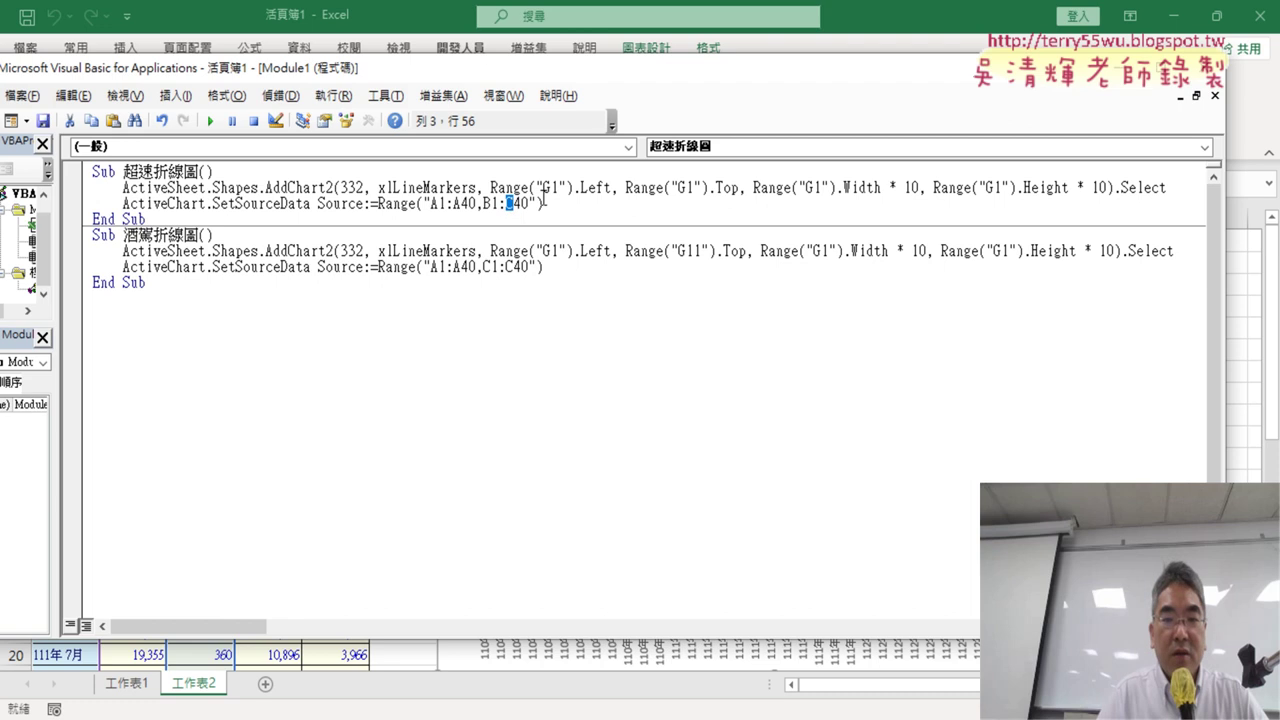
{"action": "type", "text": "B"}
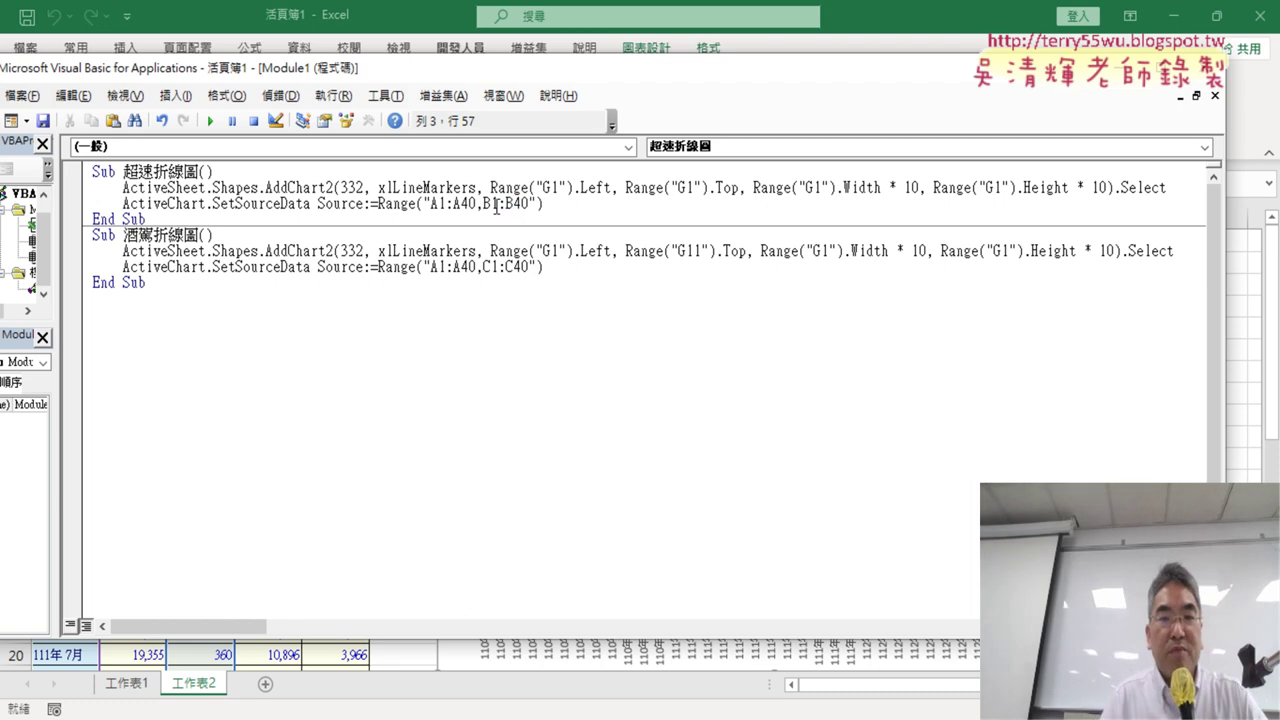
{"action": "left_click_drag", "start_coordinate": [491, 204], "coordinate": [482, 204]}
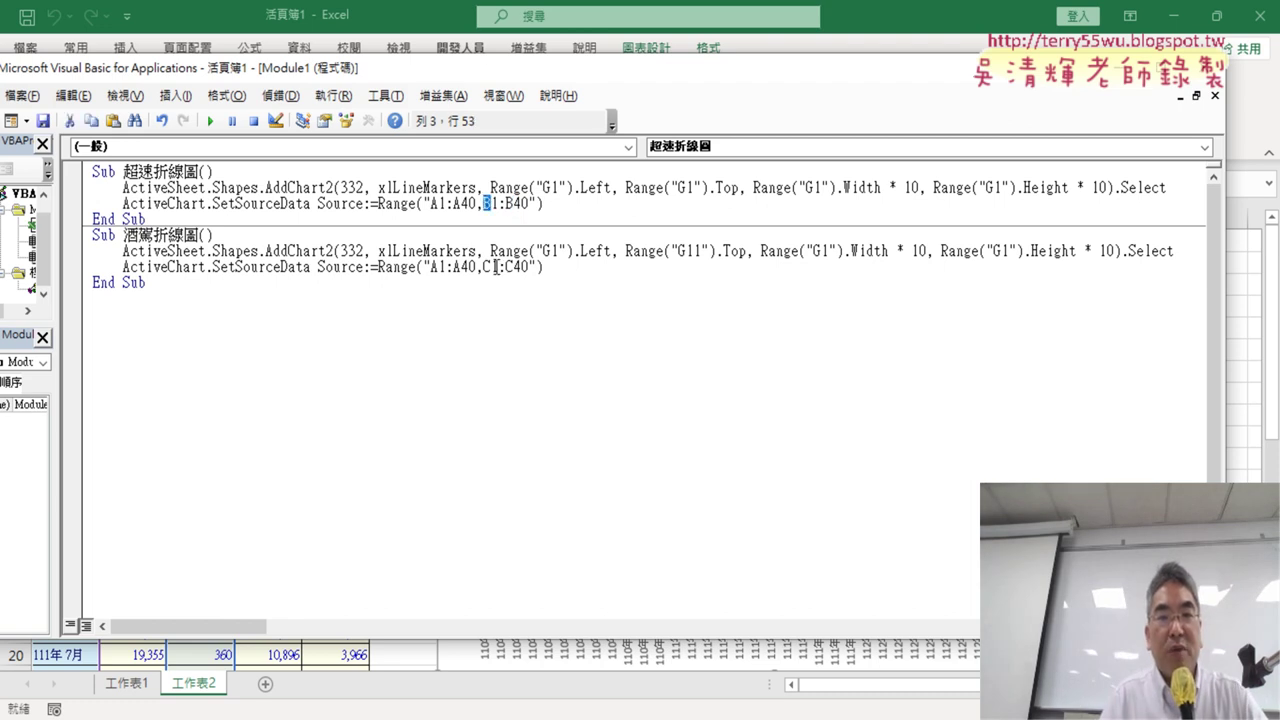
{"action": "left_click_drag", "start_coordinate": [495, 267], "coordinate": [482, 267]}
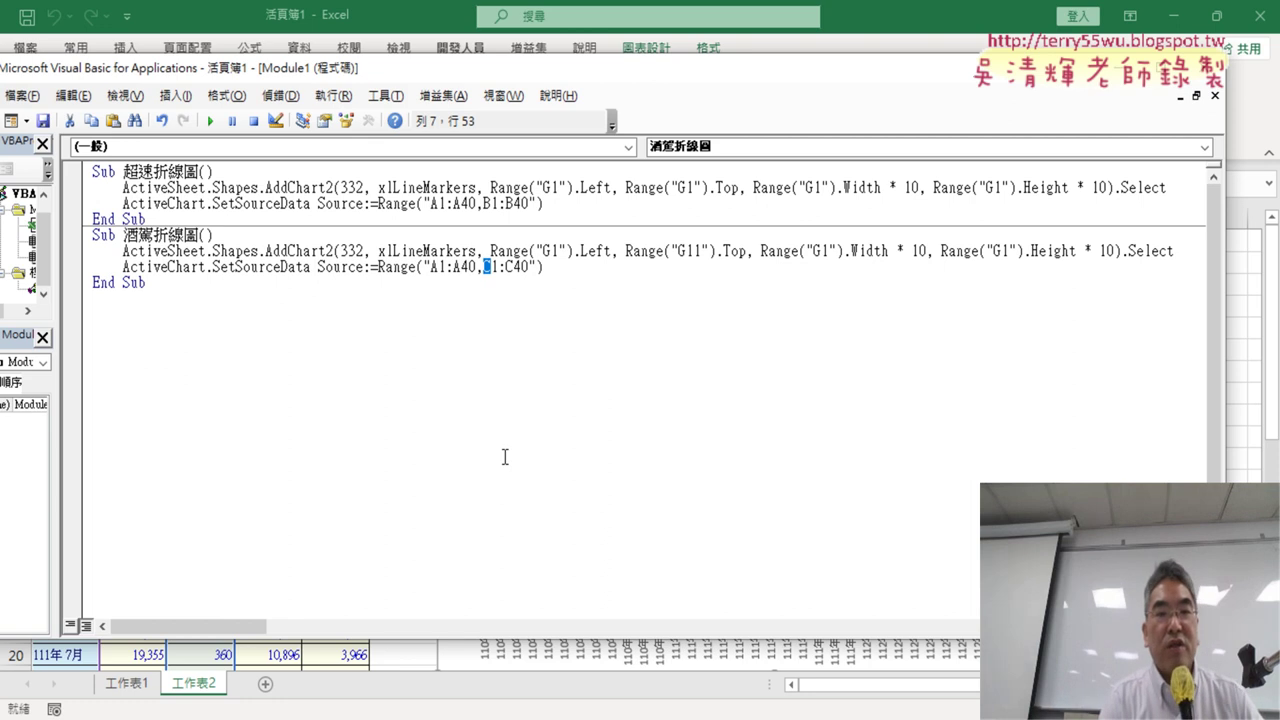
{"action": "type", "text": "C"}
{"action": "left_click", "coordinate": [290, 327]}
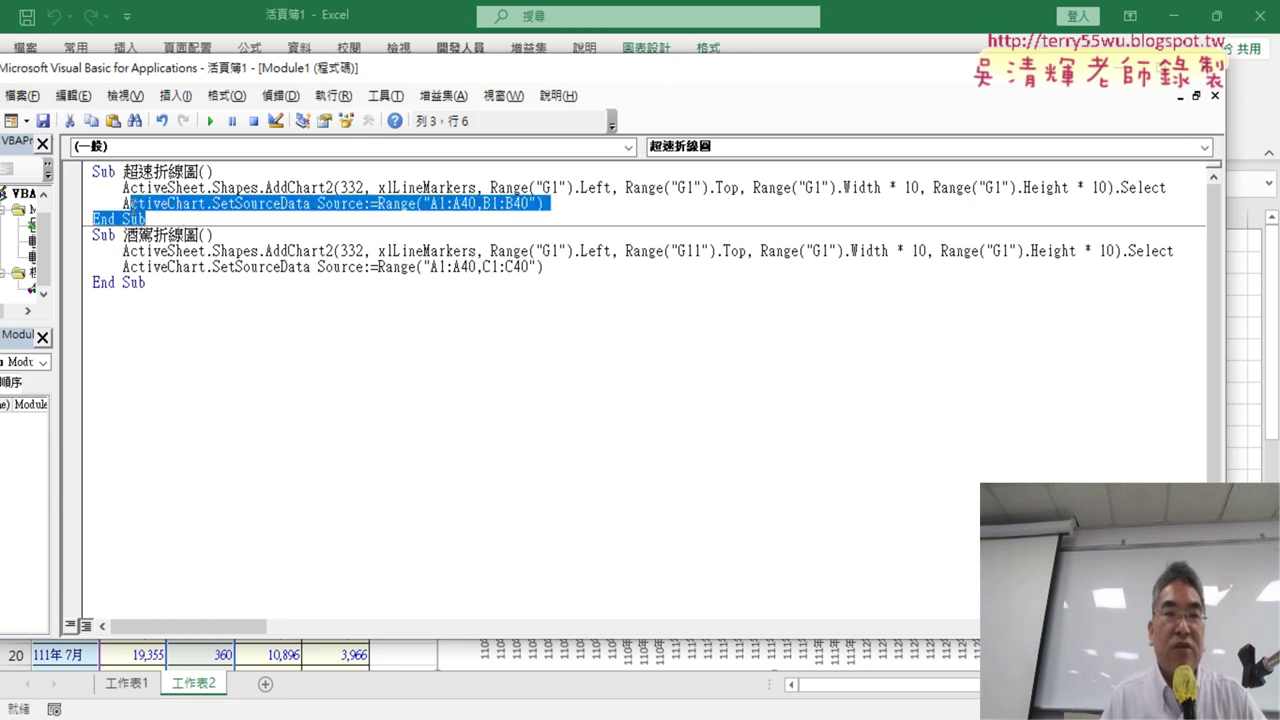
Step: Select the 超速折線圖 Sub and narrow the editor to reveal the stacked 超速 and 無照駕駛 charts
{"action": "left_click_drag", "start_coordinate": [203, 222], "coordinate": [92, 172]}
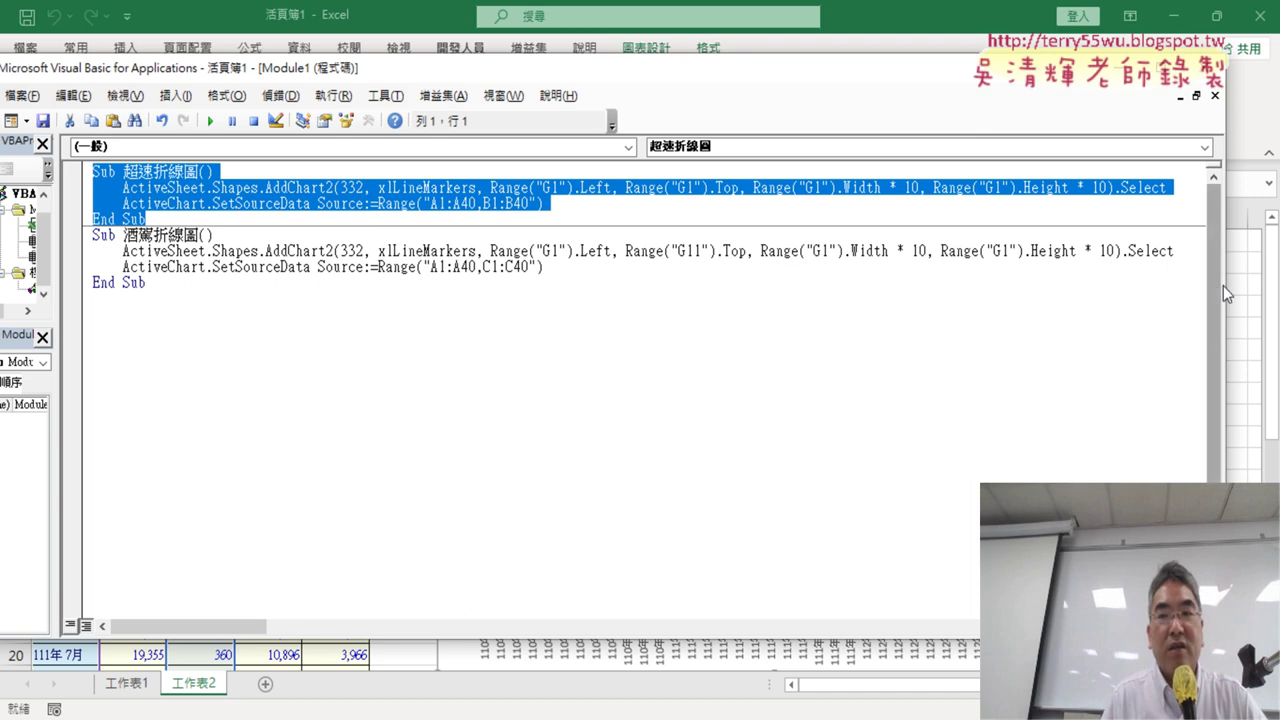
{"action": "left_click_drag", "start_coordinate": [1223, 285], "coordinate": [436, 322]}
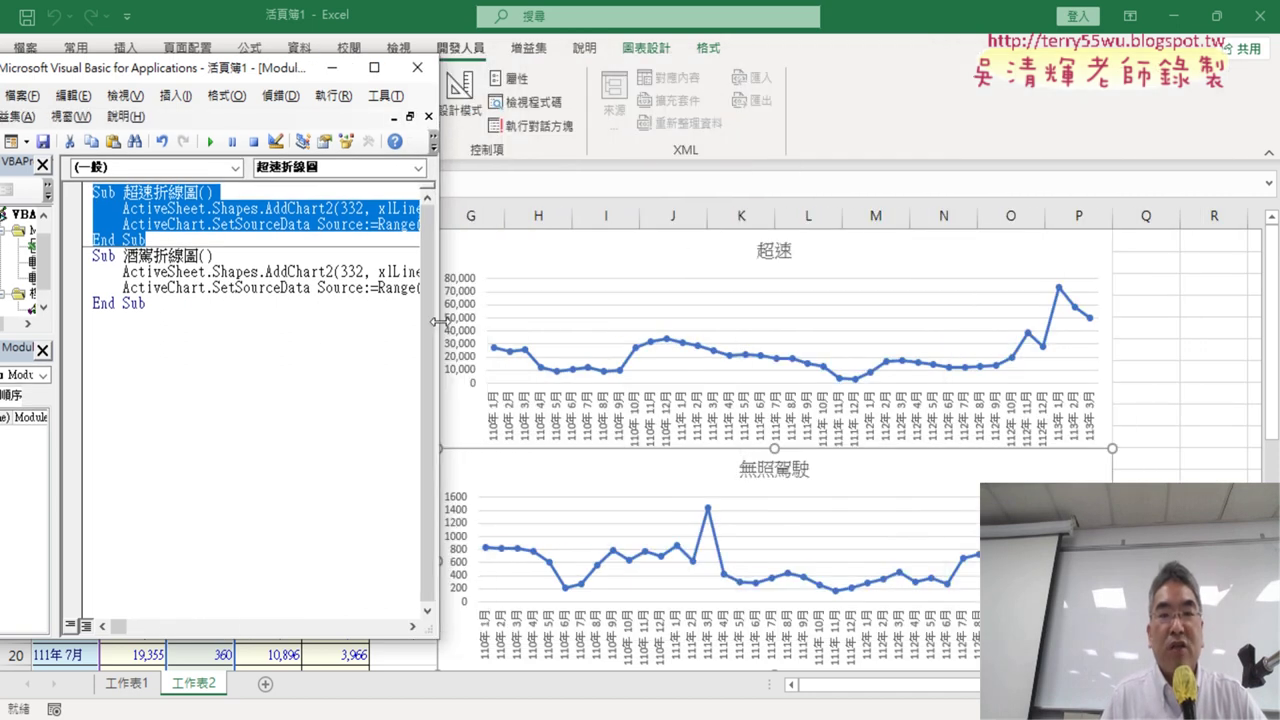